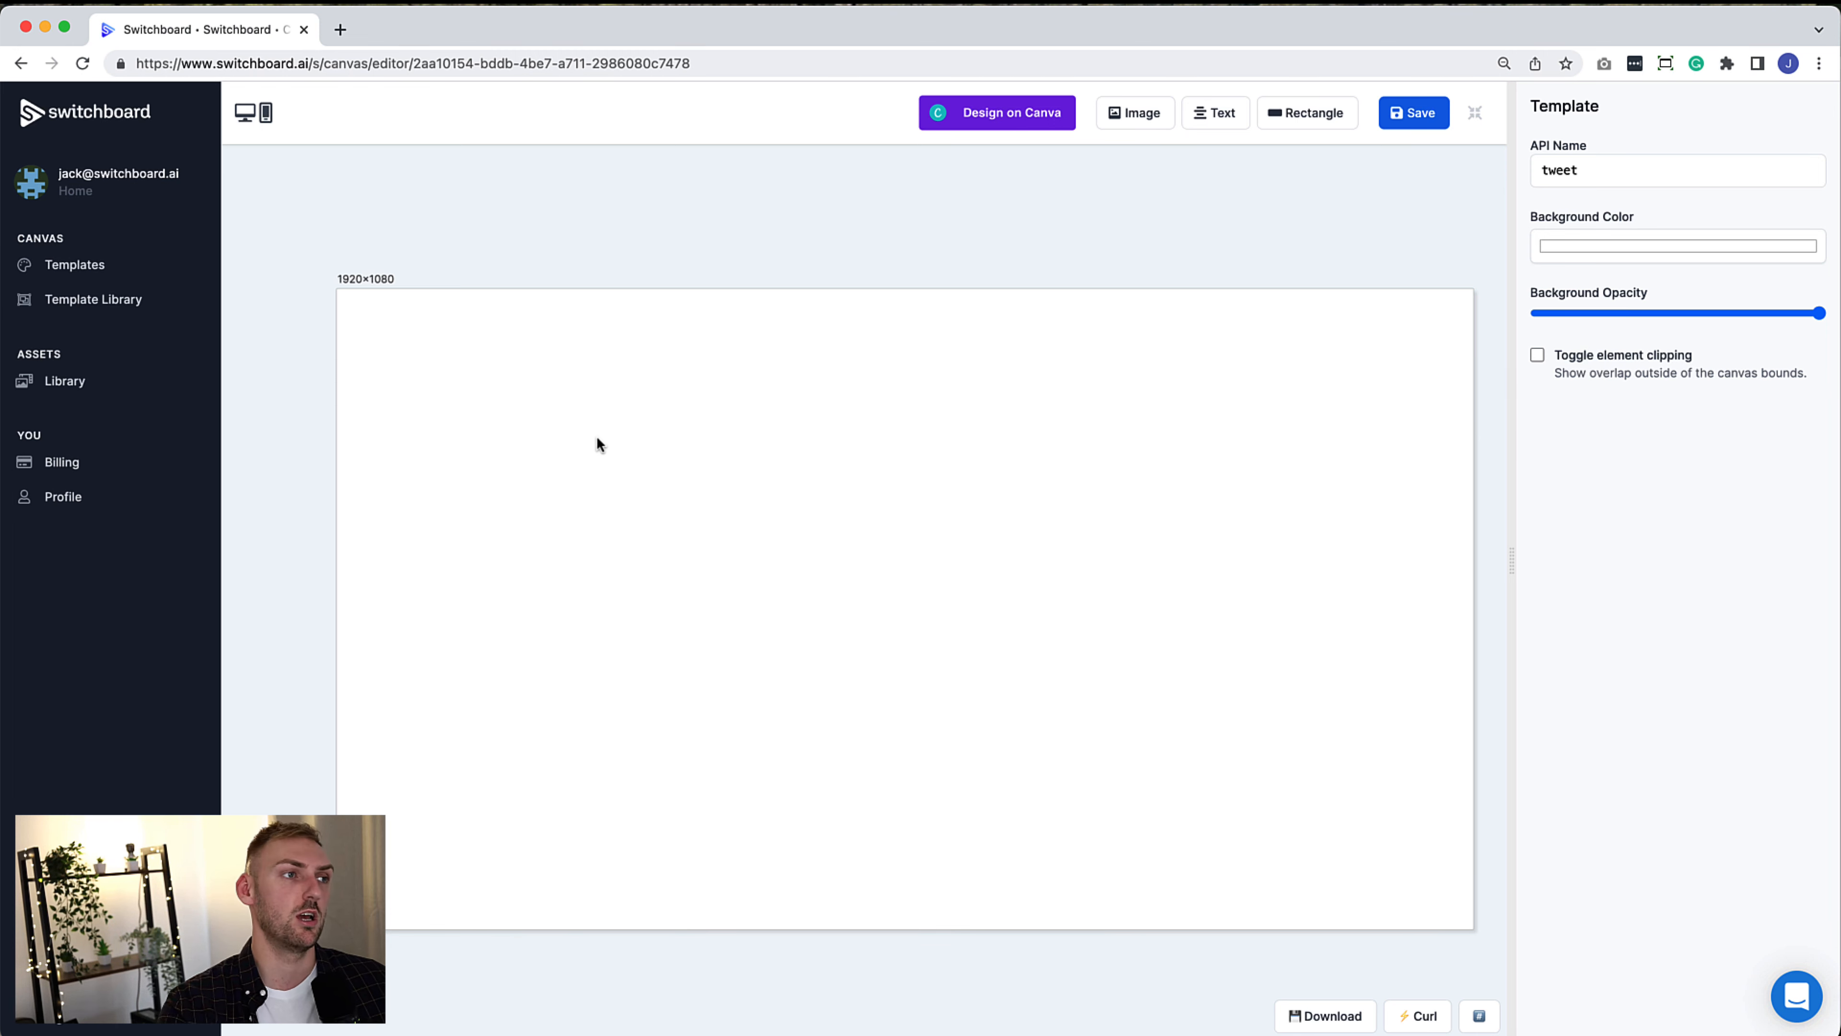
Add an empty 800×600 image placeholder to the template without picking a library image
{"action": "left_click", "coordinate": [1143, 119]}
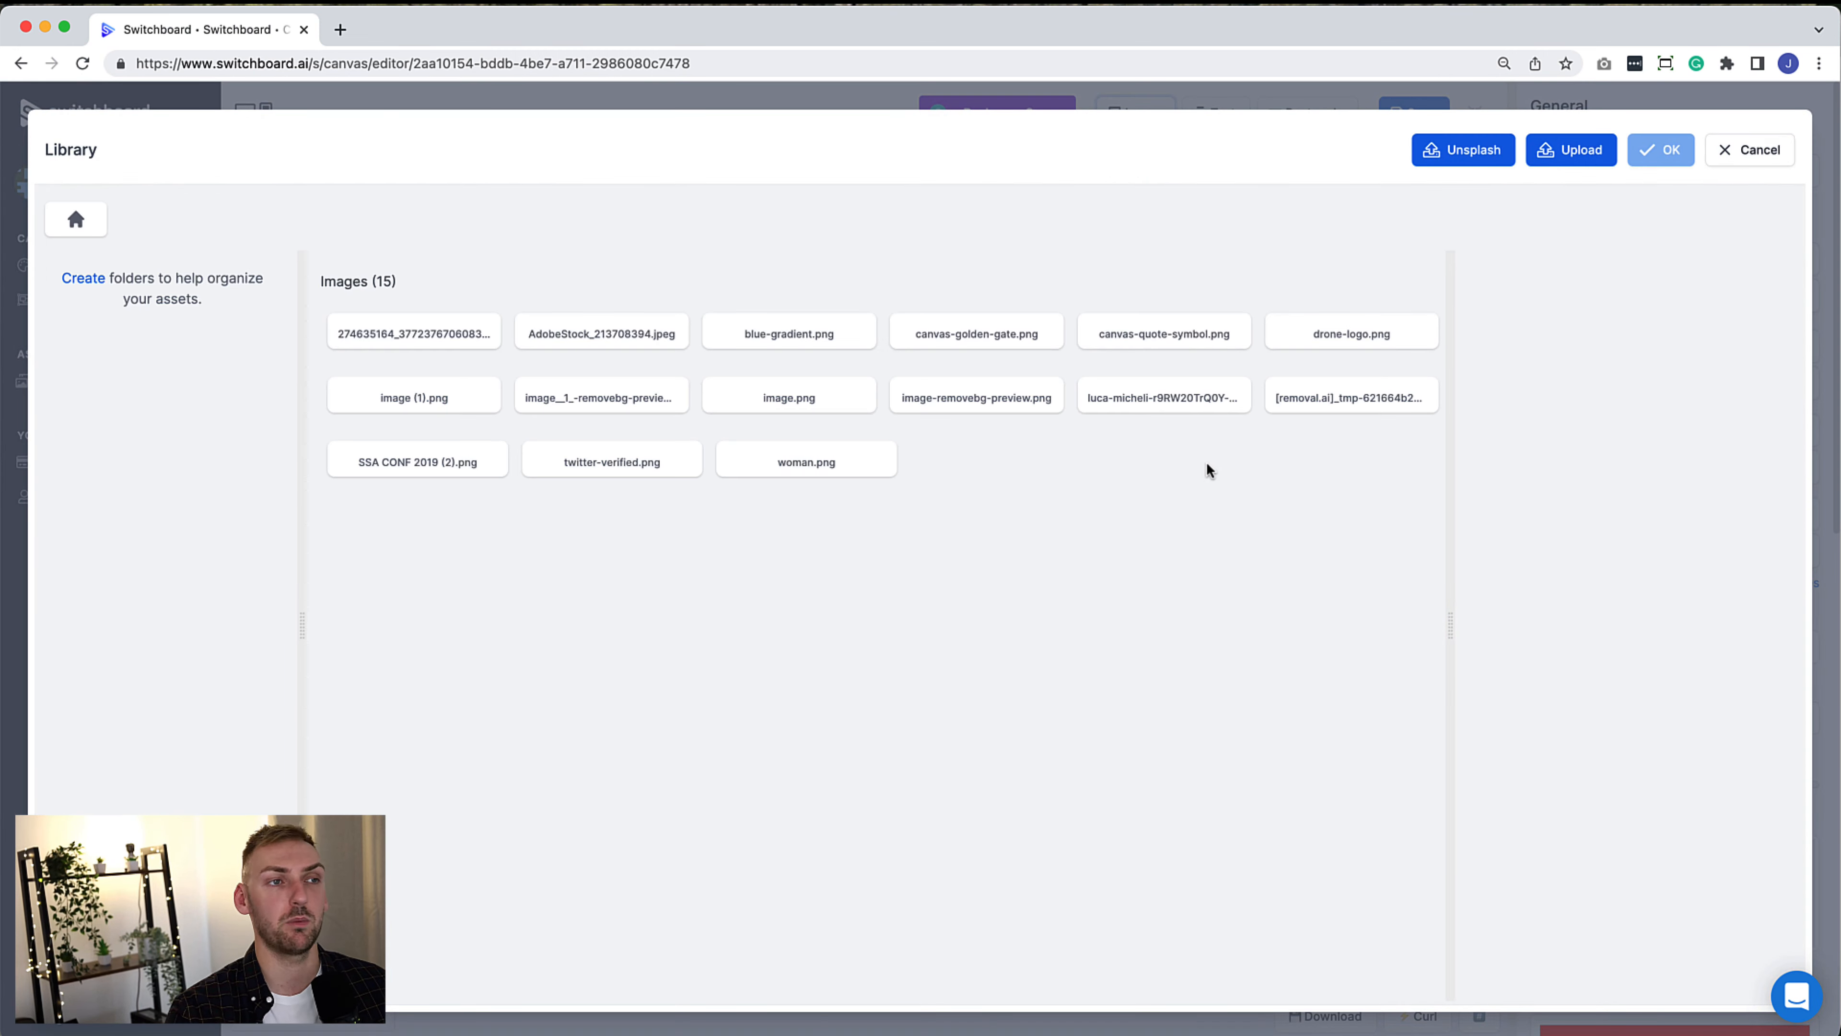
{"action": "left_click", "coordinate": [1754, 151]}
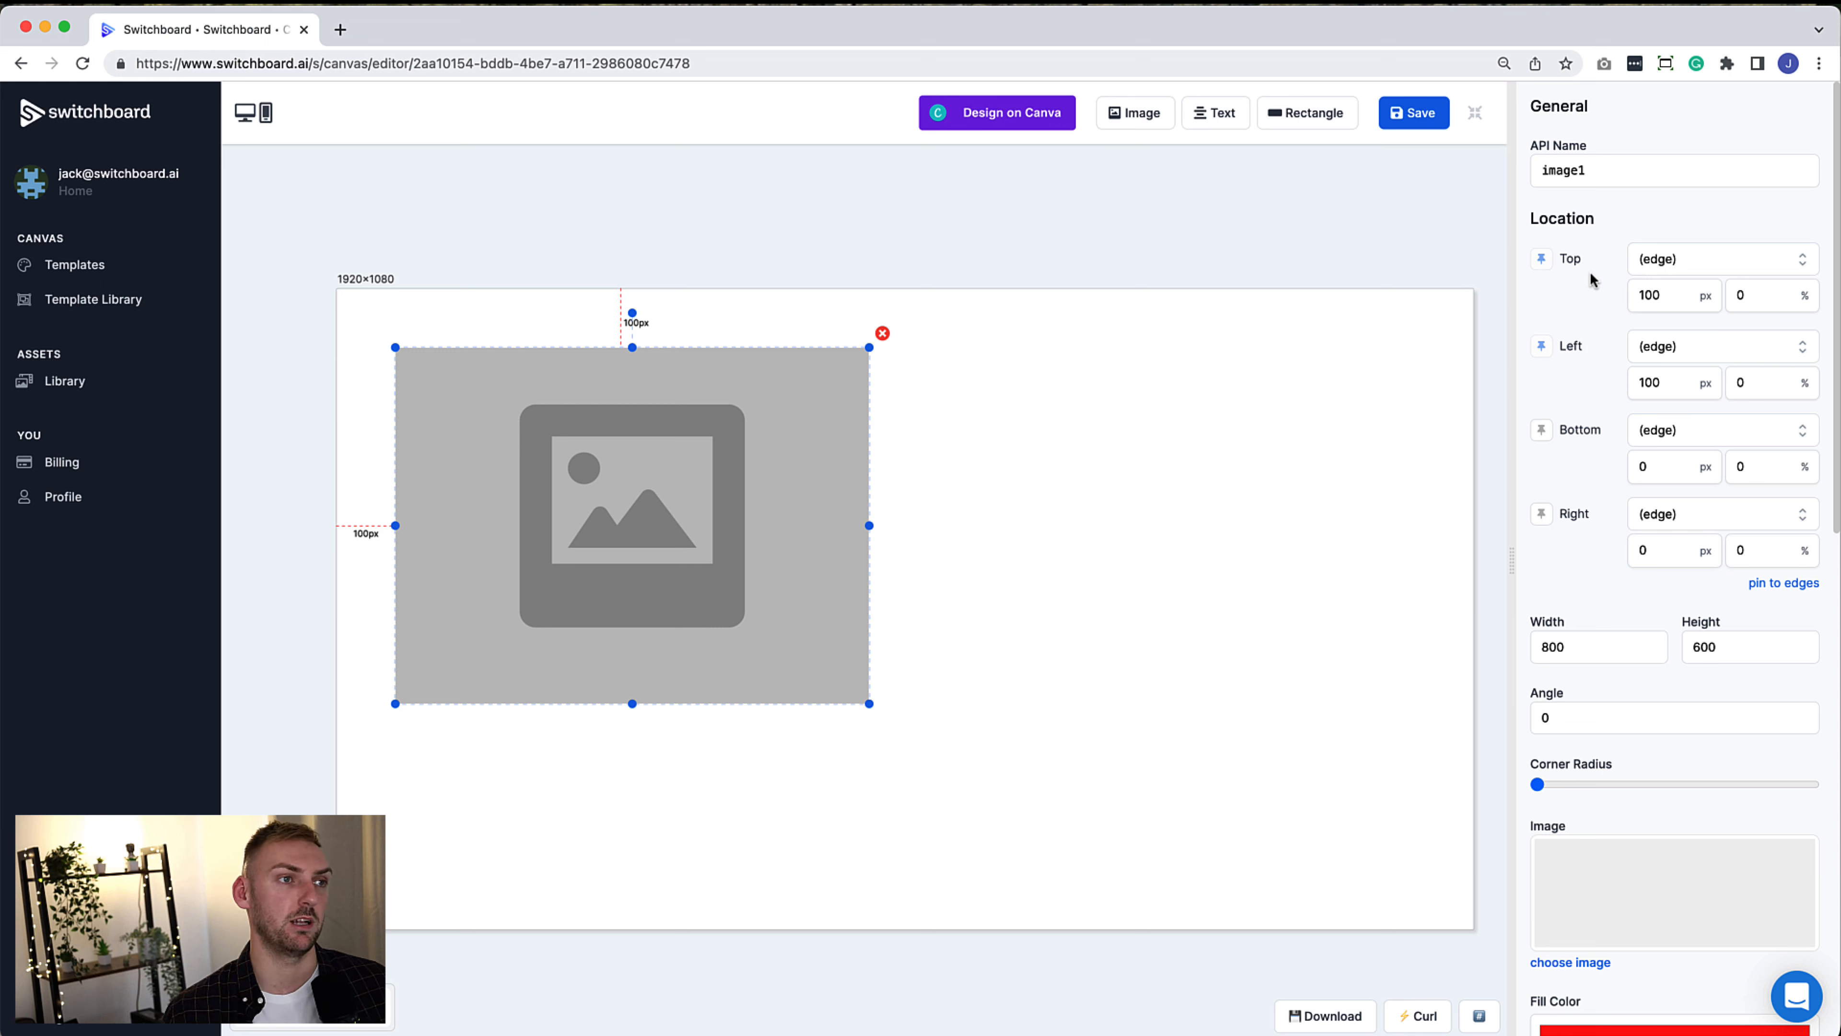
Rename the image to author_url and round its corners fully into a circle
{"action": "double_click", "coordinate": [1620, 166]}
{"action": "type", "text": "author"}
{"action": "type", "text": "_urk"}
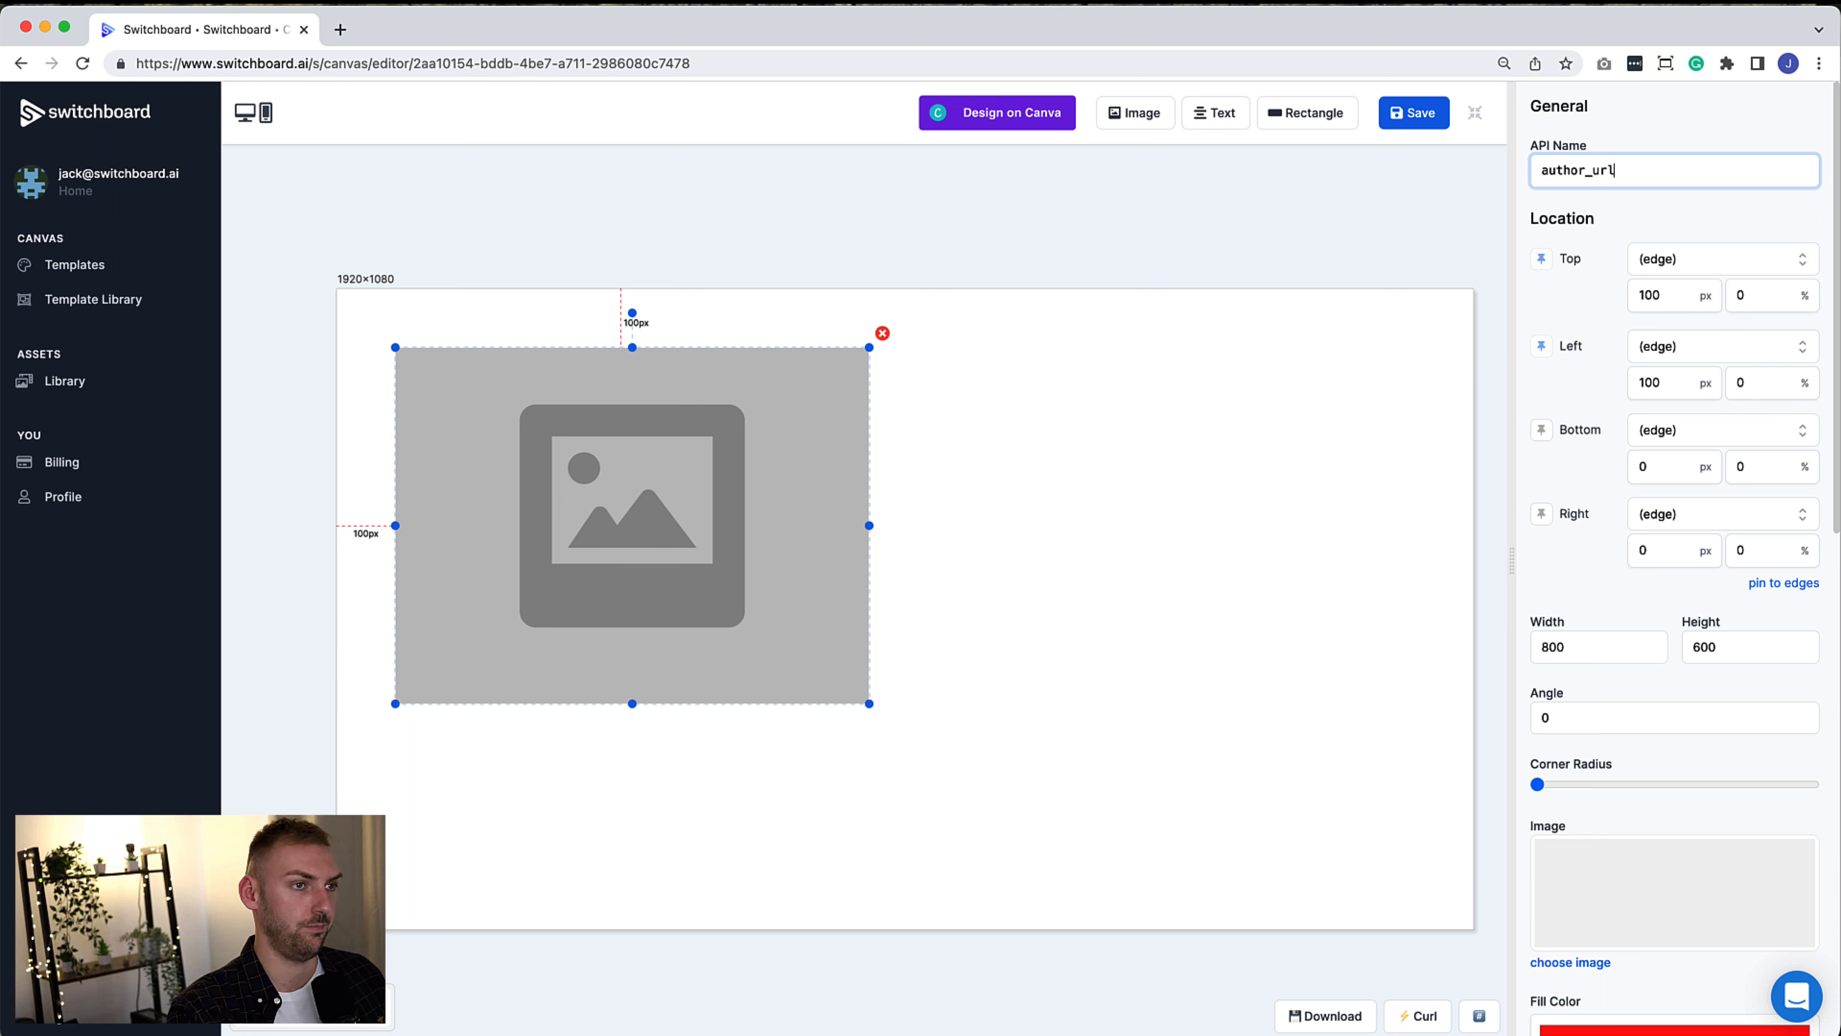
{"action": "left_click", "coordinate": [1538, 787]}
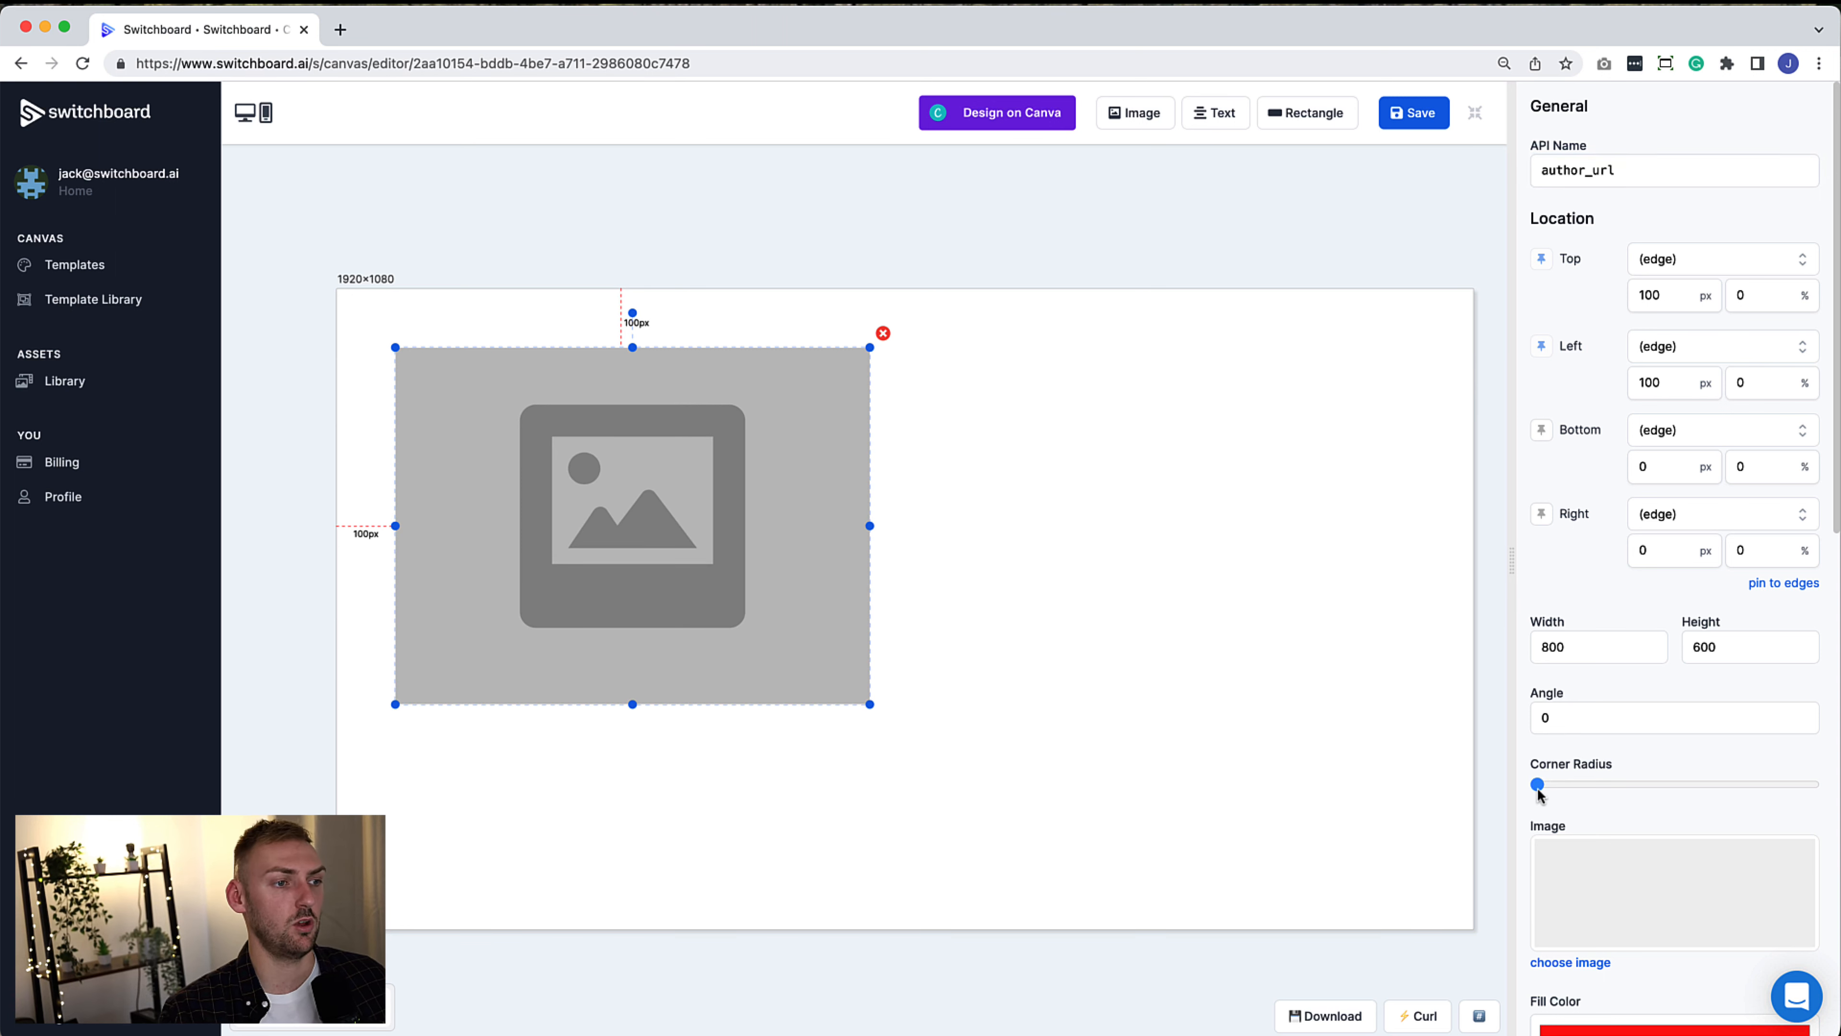
{"action": "left_click_drag", "start_coordinate": [1537, 786], "coordinate": [1812, 787]}
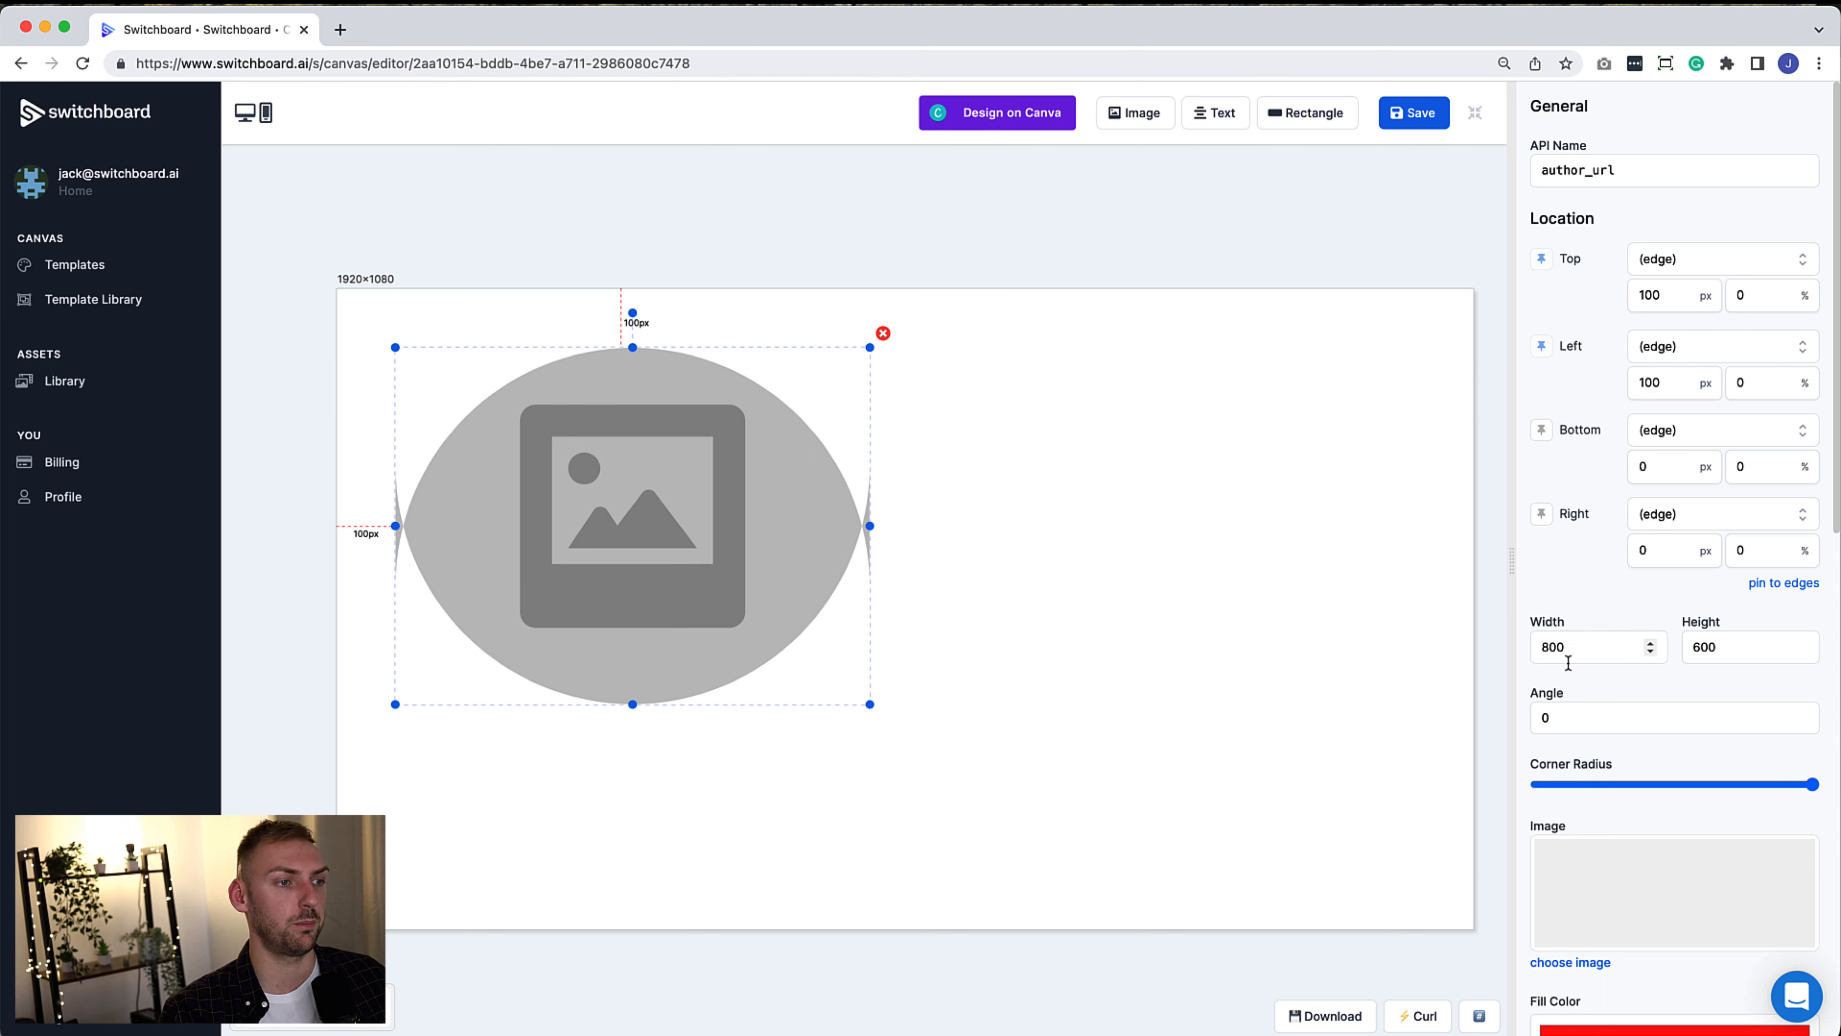
Resize the avatar to 225×225 and nudge it slightly right and down
{"action": "double_click", "coordinate": [1568, 660]}
{"action": "type", "text": "225"}
{"action": "key", "text": "Tab"}
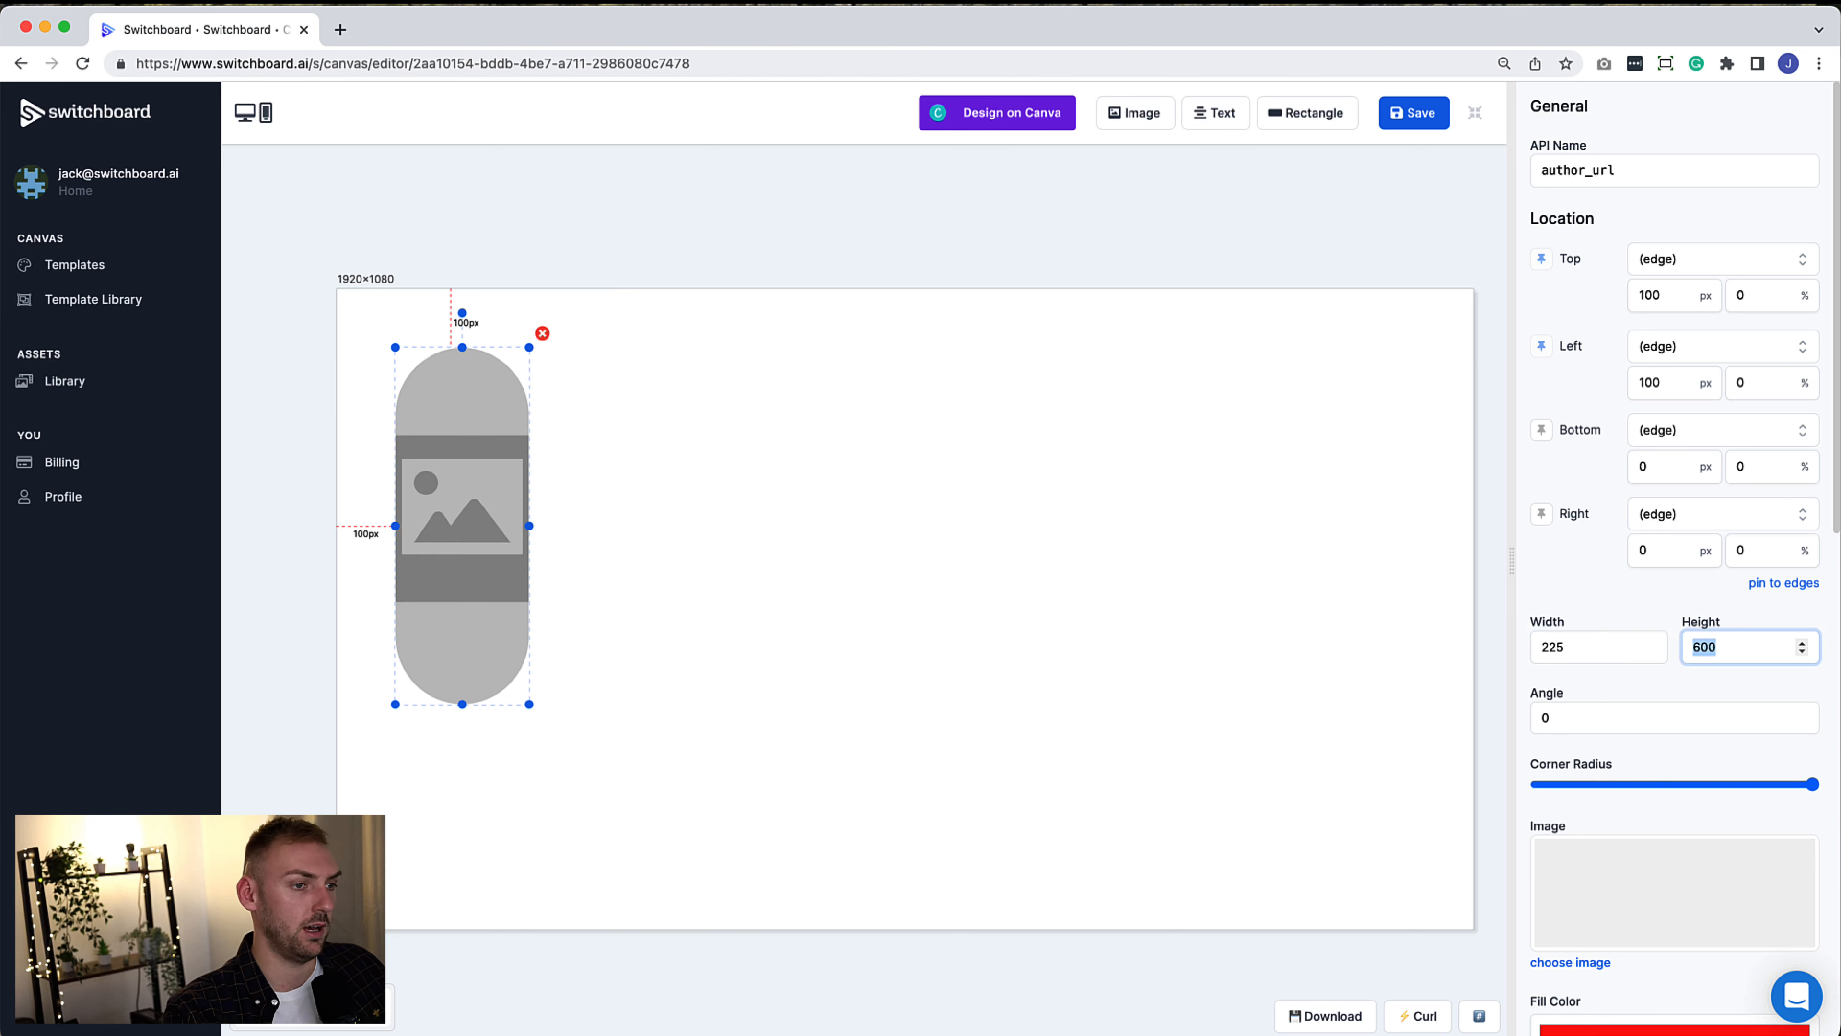
{"action": "type", "text": "225"}
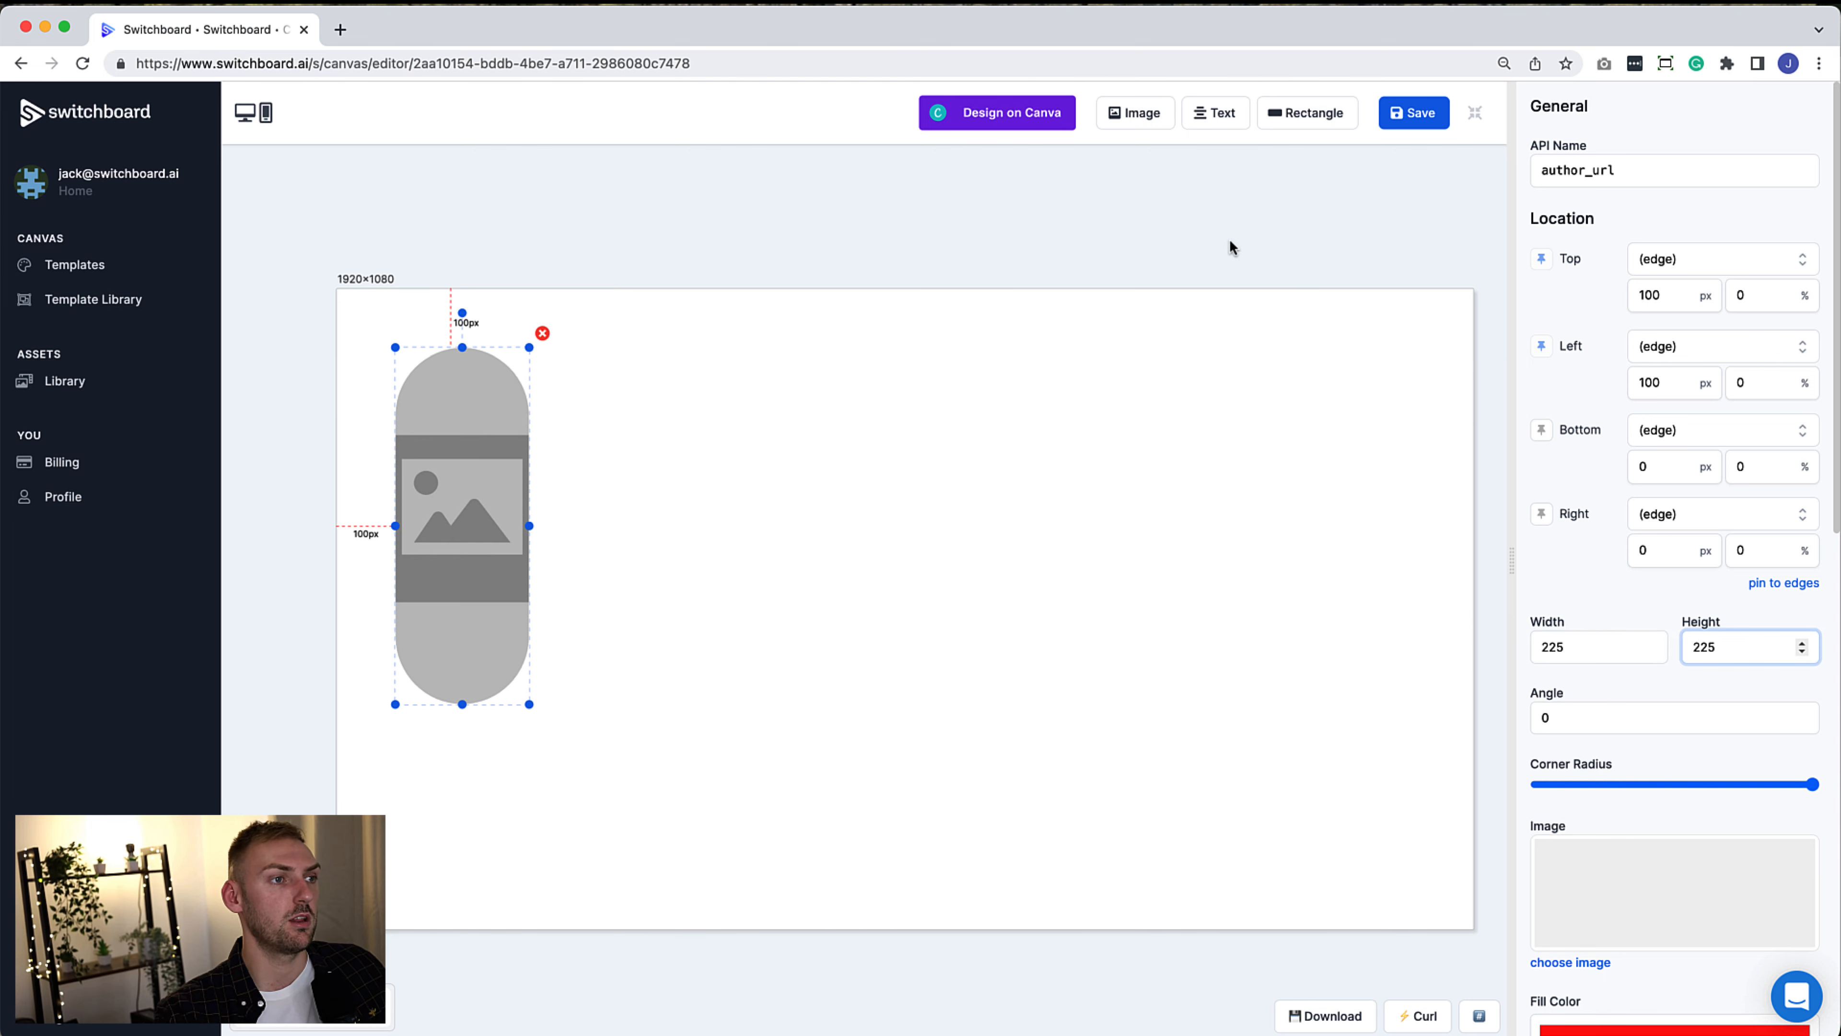
{"action": "left_click", "coordinate": [1230, 247]}
{"action": "left_click_drag", "start_coordinate": [495, 427], "coordinate": [567, 450]}
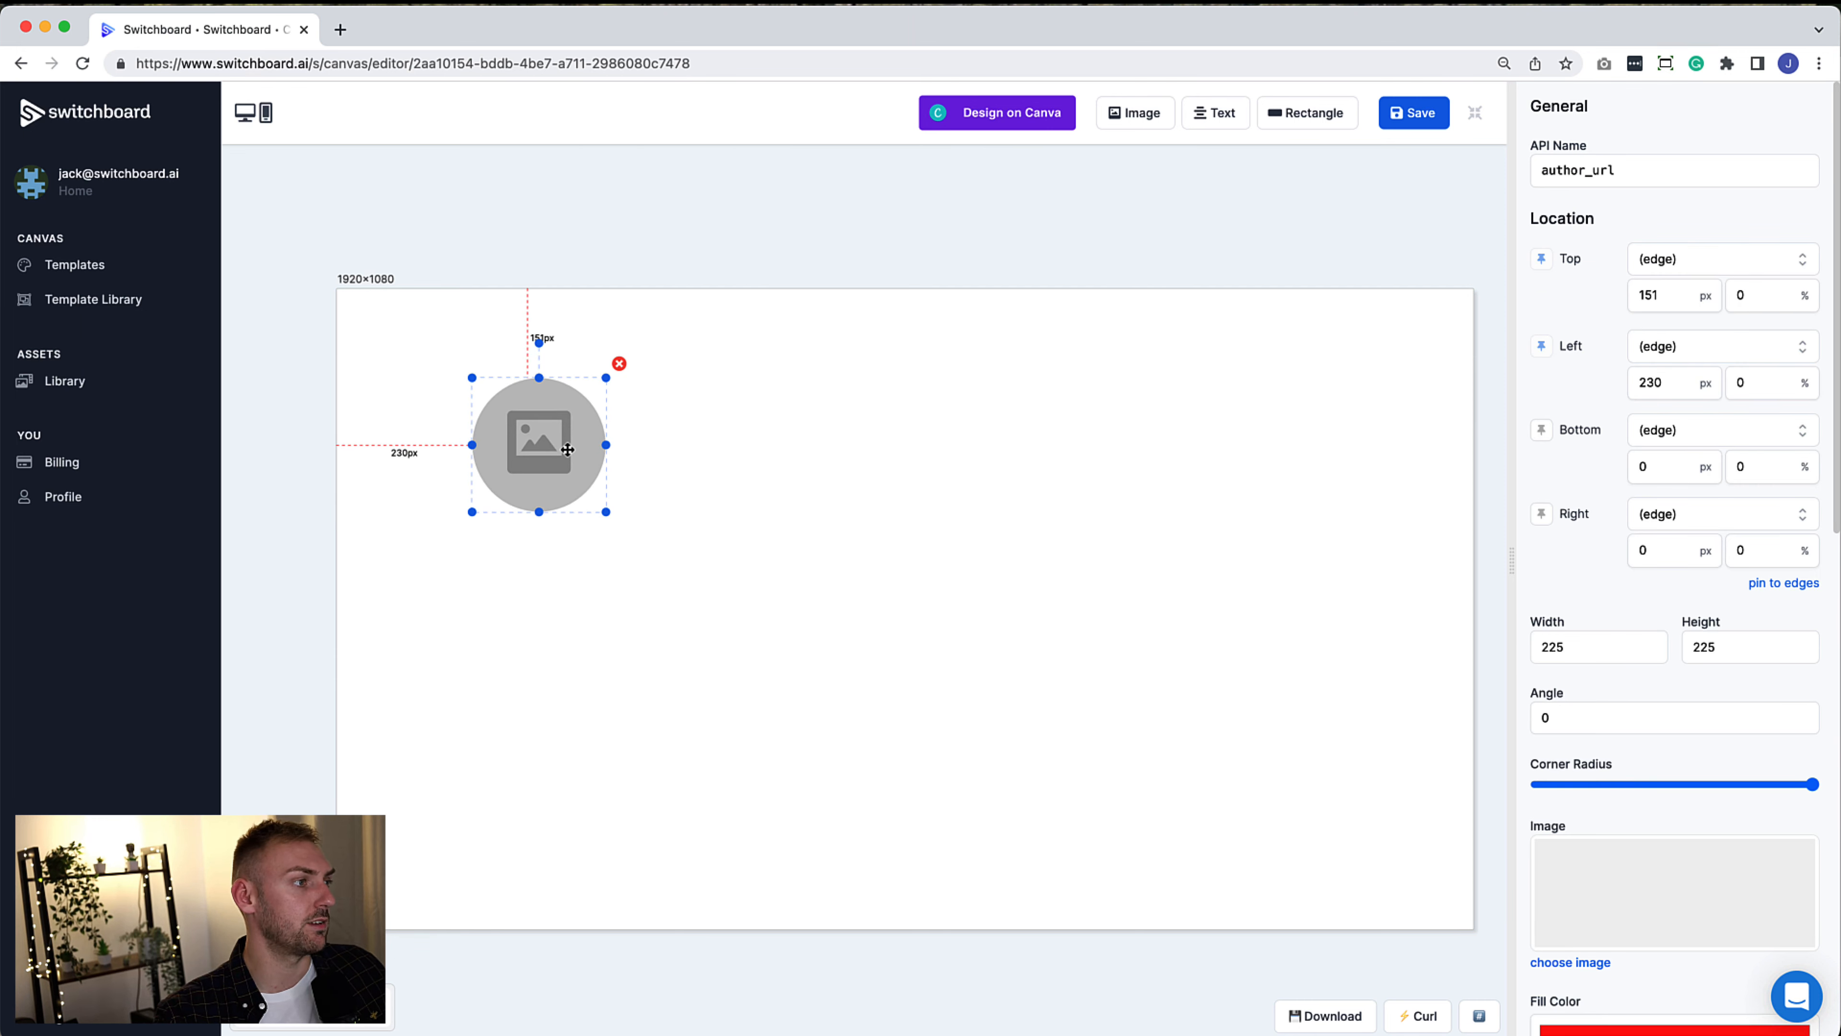
{"action": "left_click", "coordinate": [803, 567]}
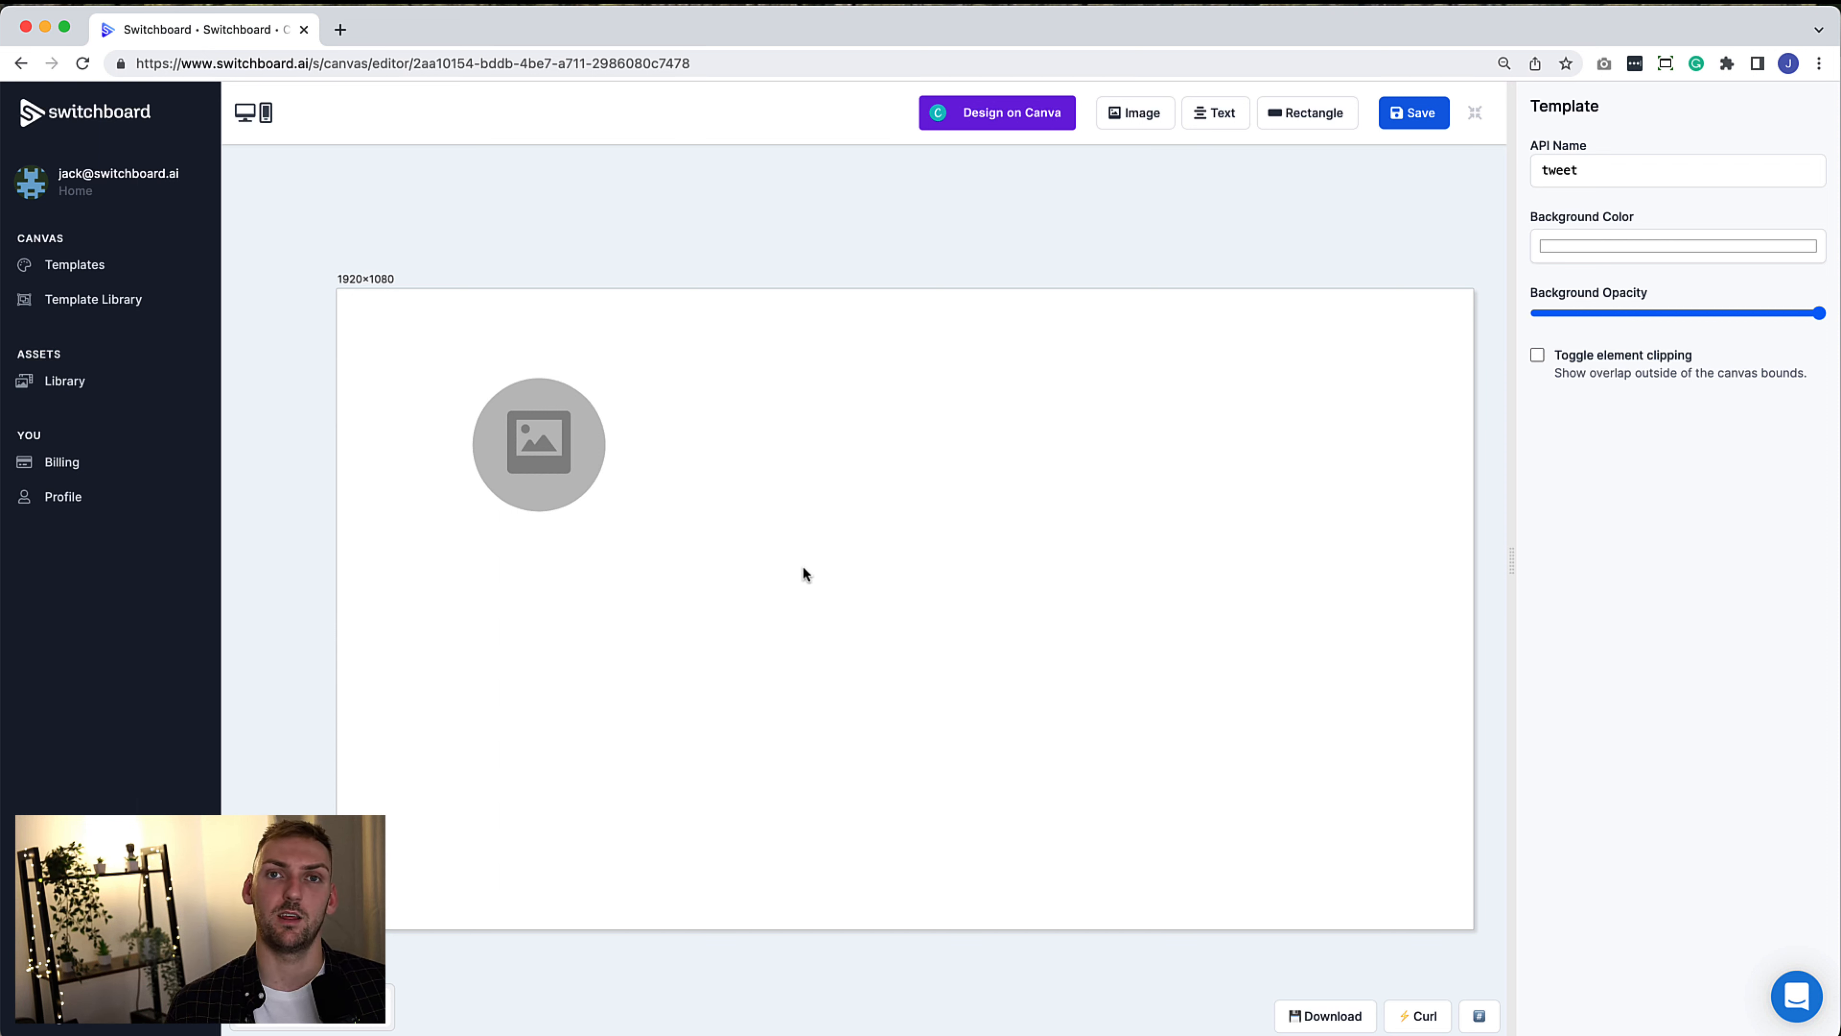
Add a text element named author_name reading 'Joe Bloggs'
{"action": "left_click", "coordinate": [1218, 114]}
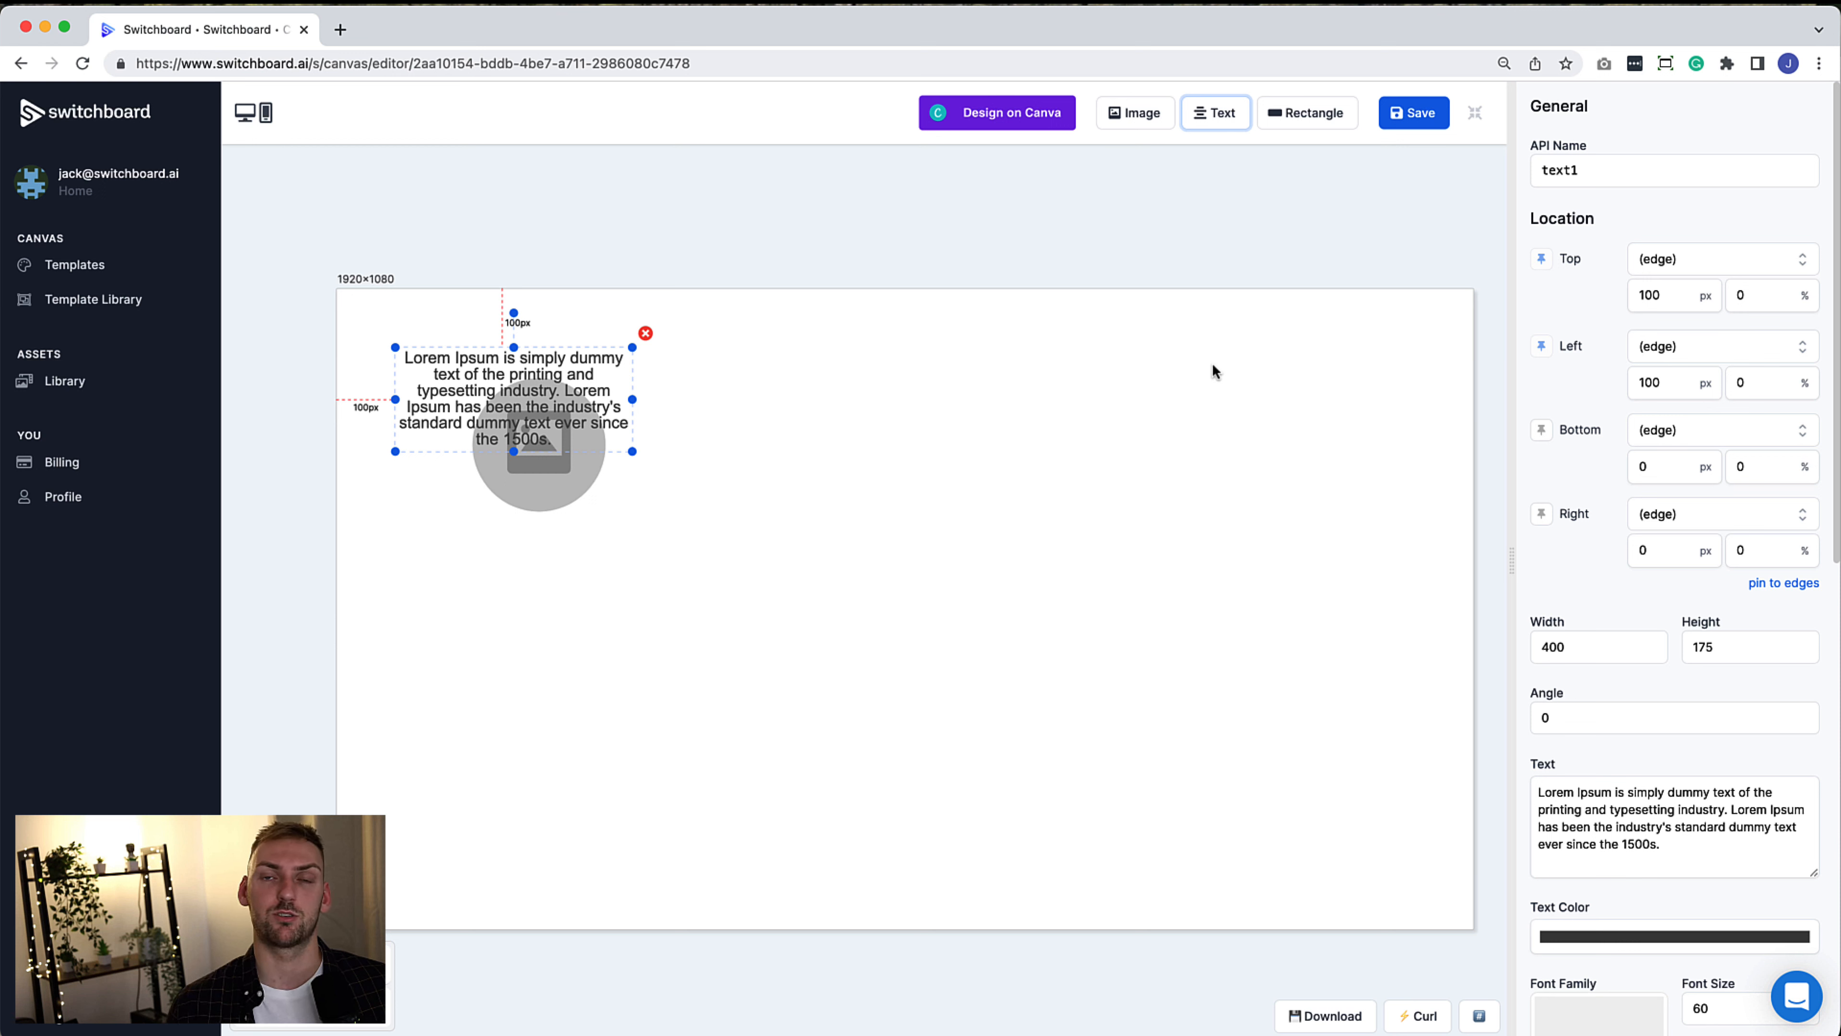
{"action": "double_click", "coordinate": [1640, 181]}
{"action": "type", "text": "author_nam"}
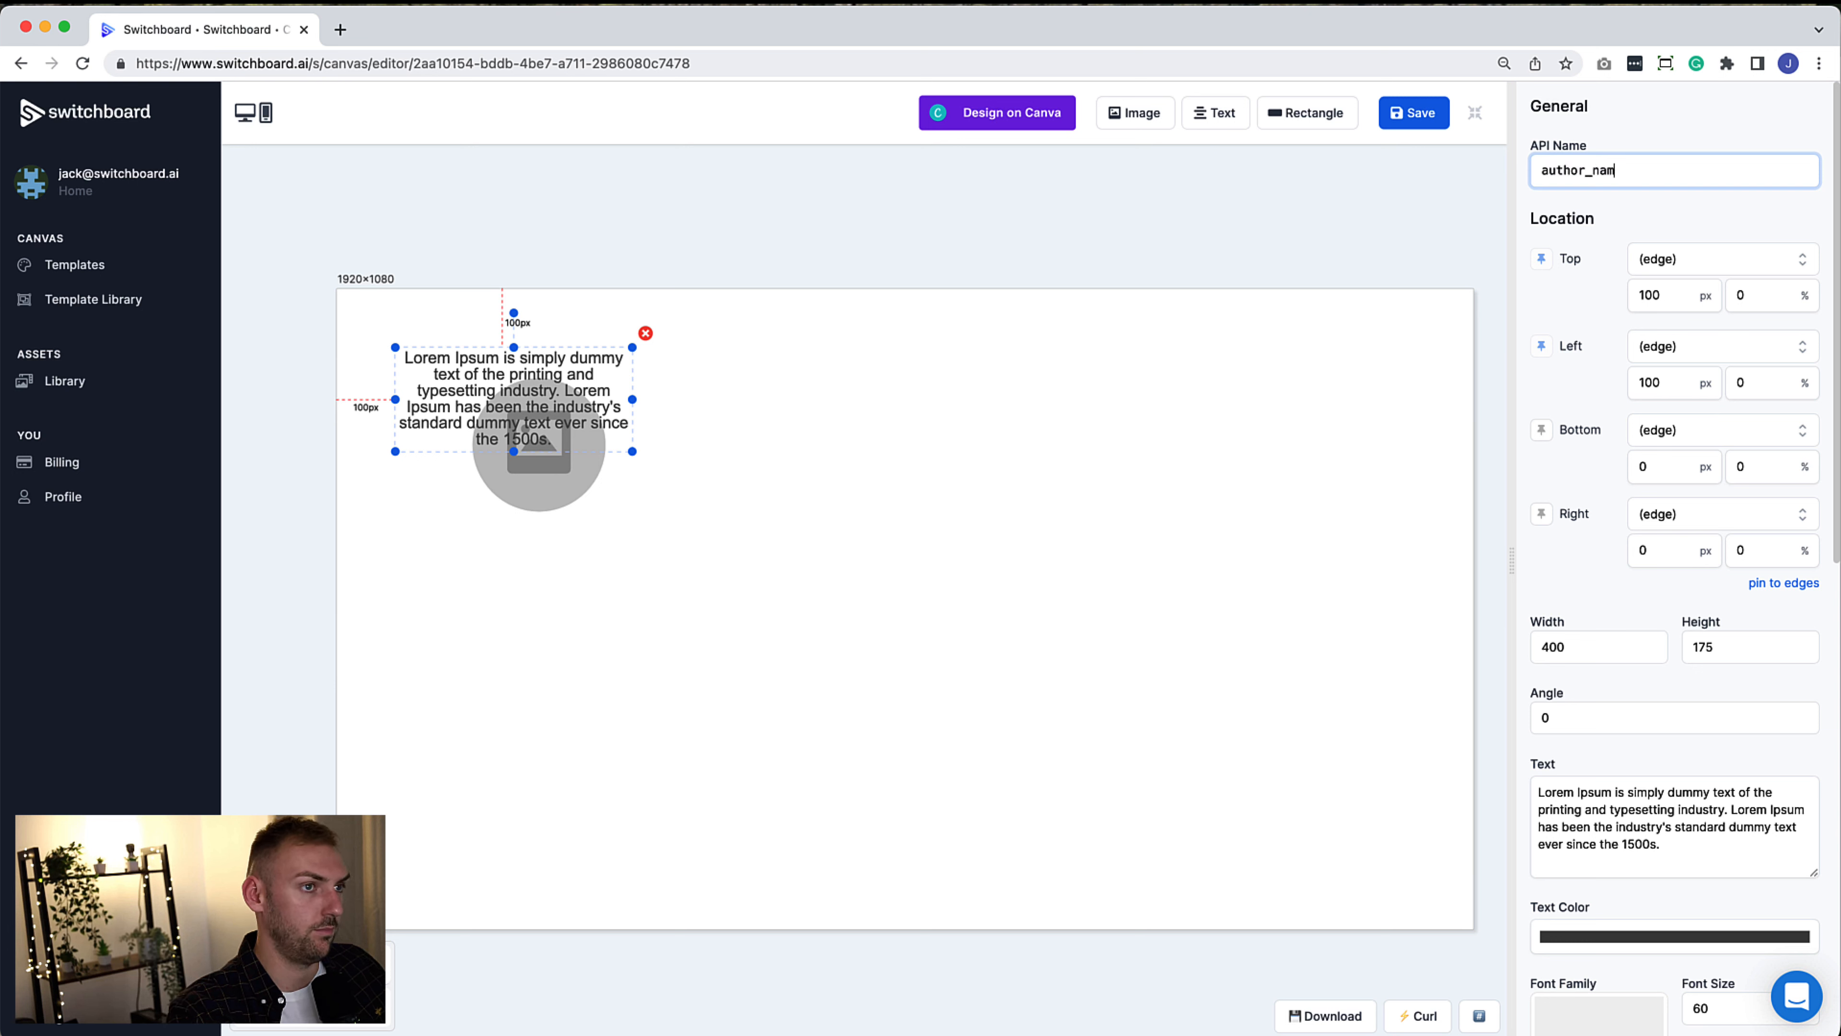
{"action": "type", "text": "e"}
{"action": "left_click", "coordinate": [1634, 835]}
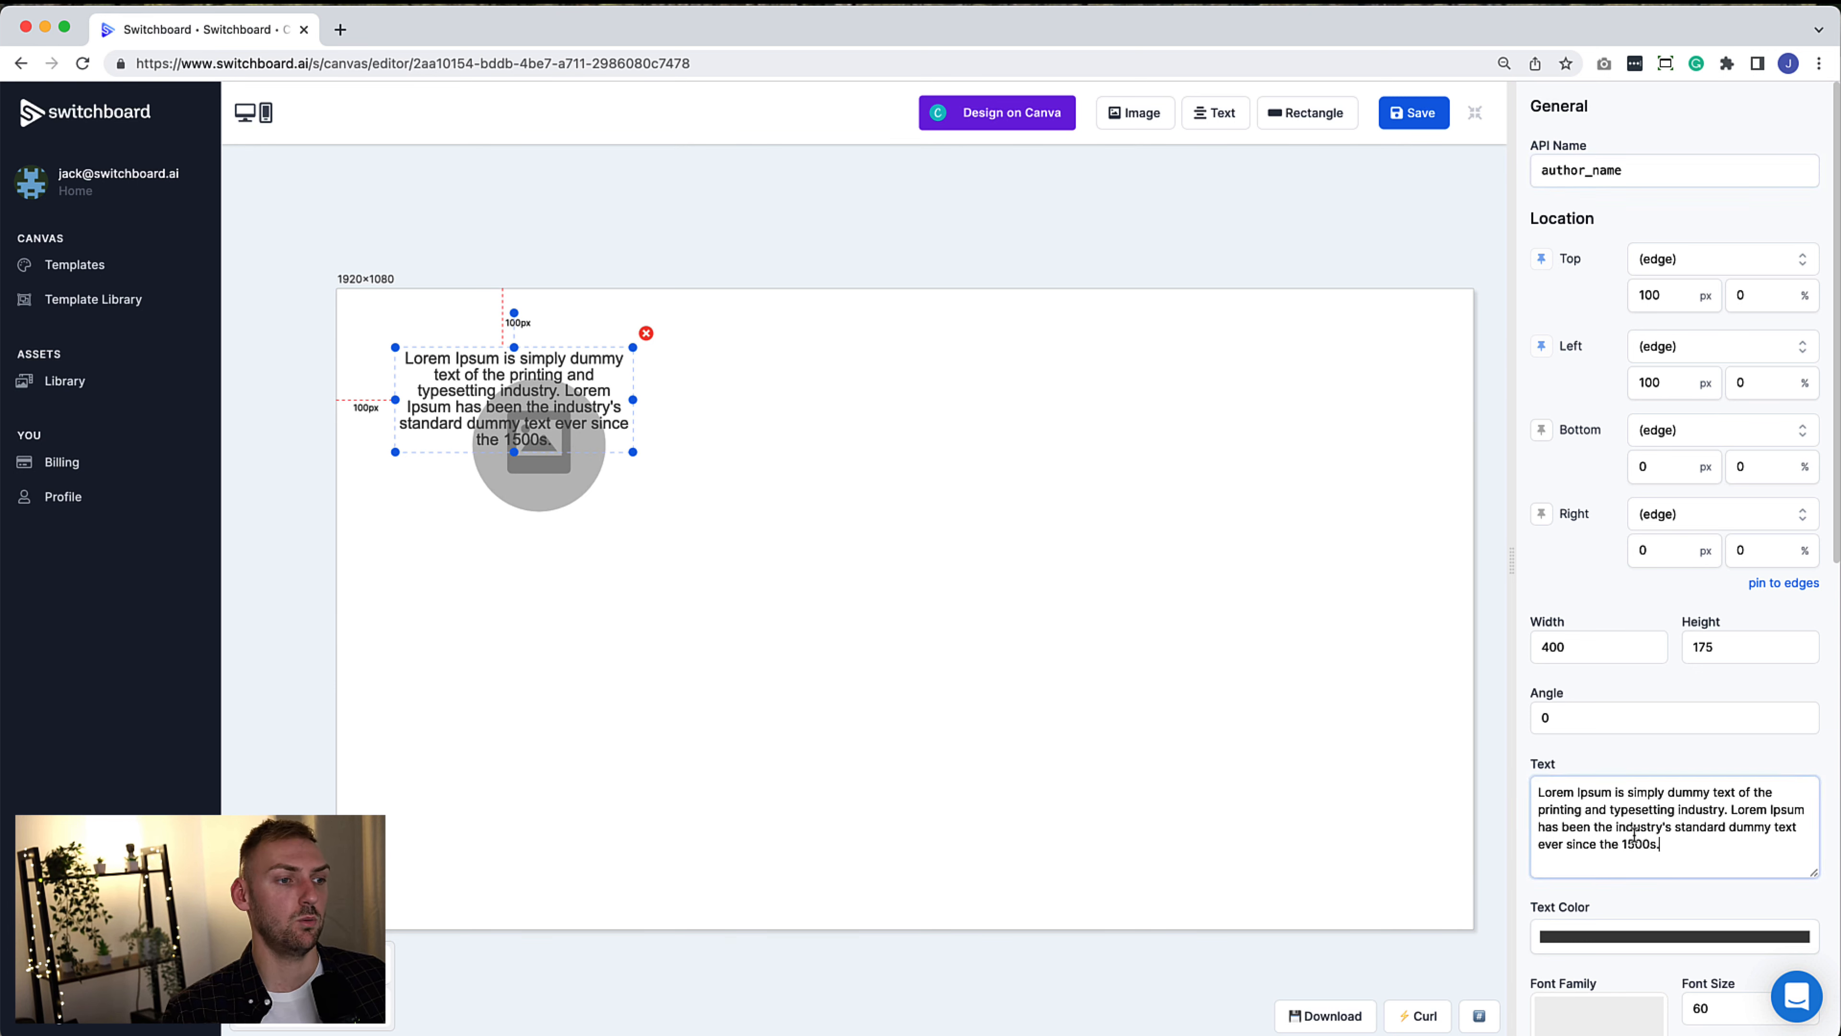
{"action": "key", "text": "super+a"}
{"action": "type", "text": "Joe"}
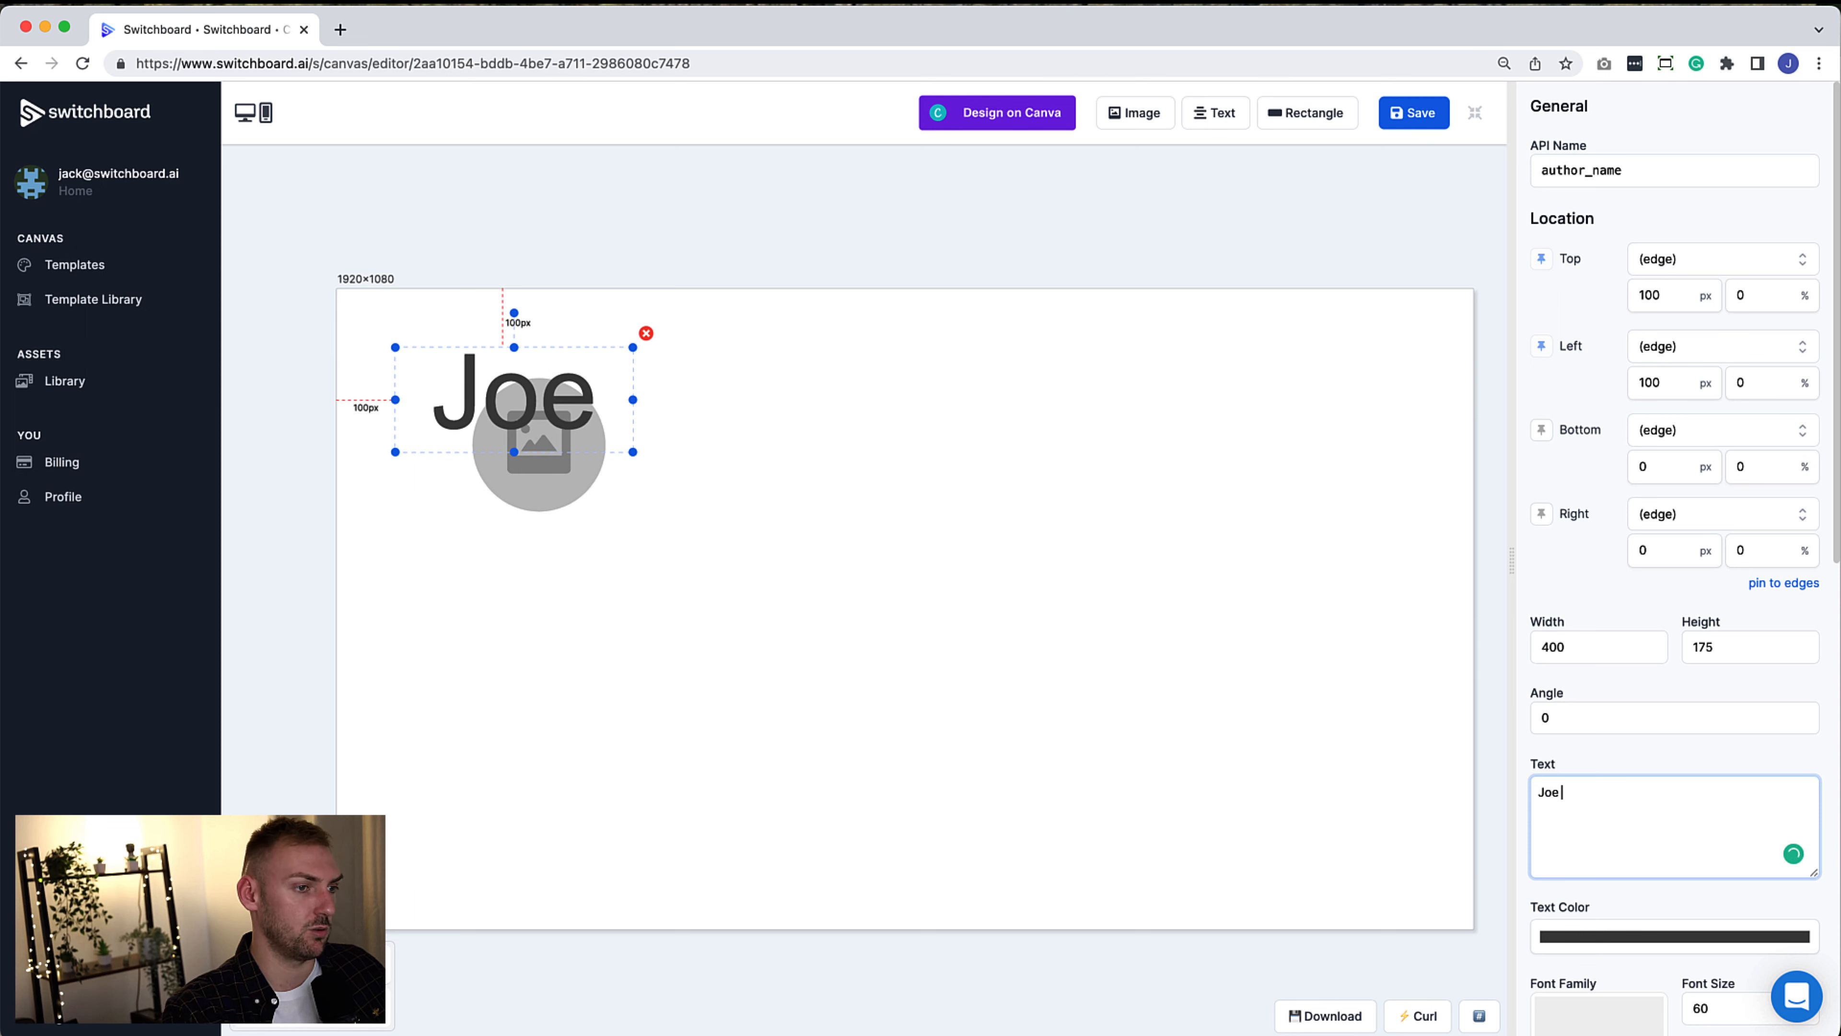
{"action": "type", "text": " Bloggs"}
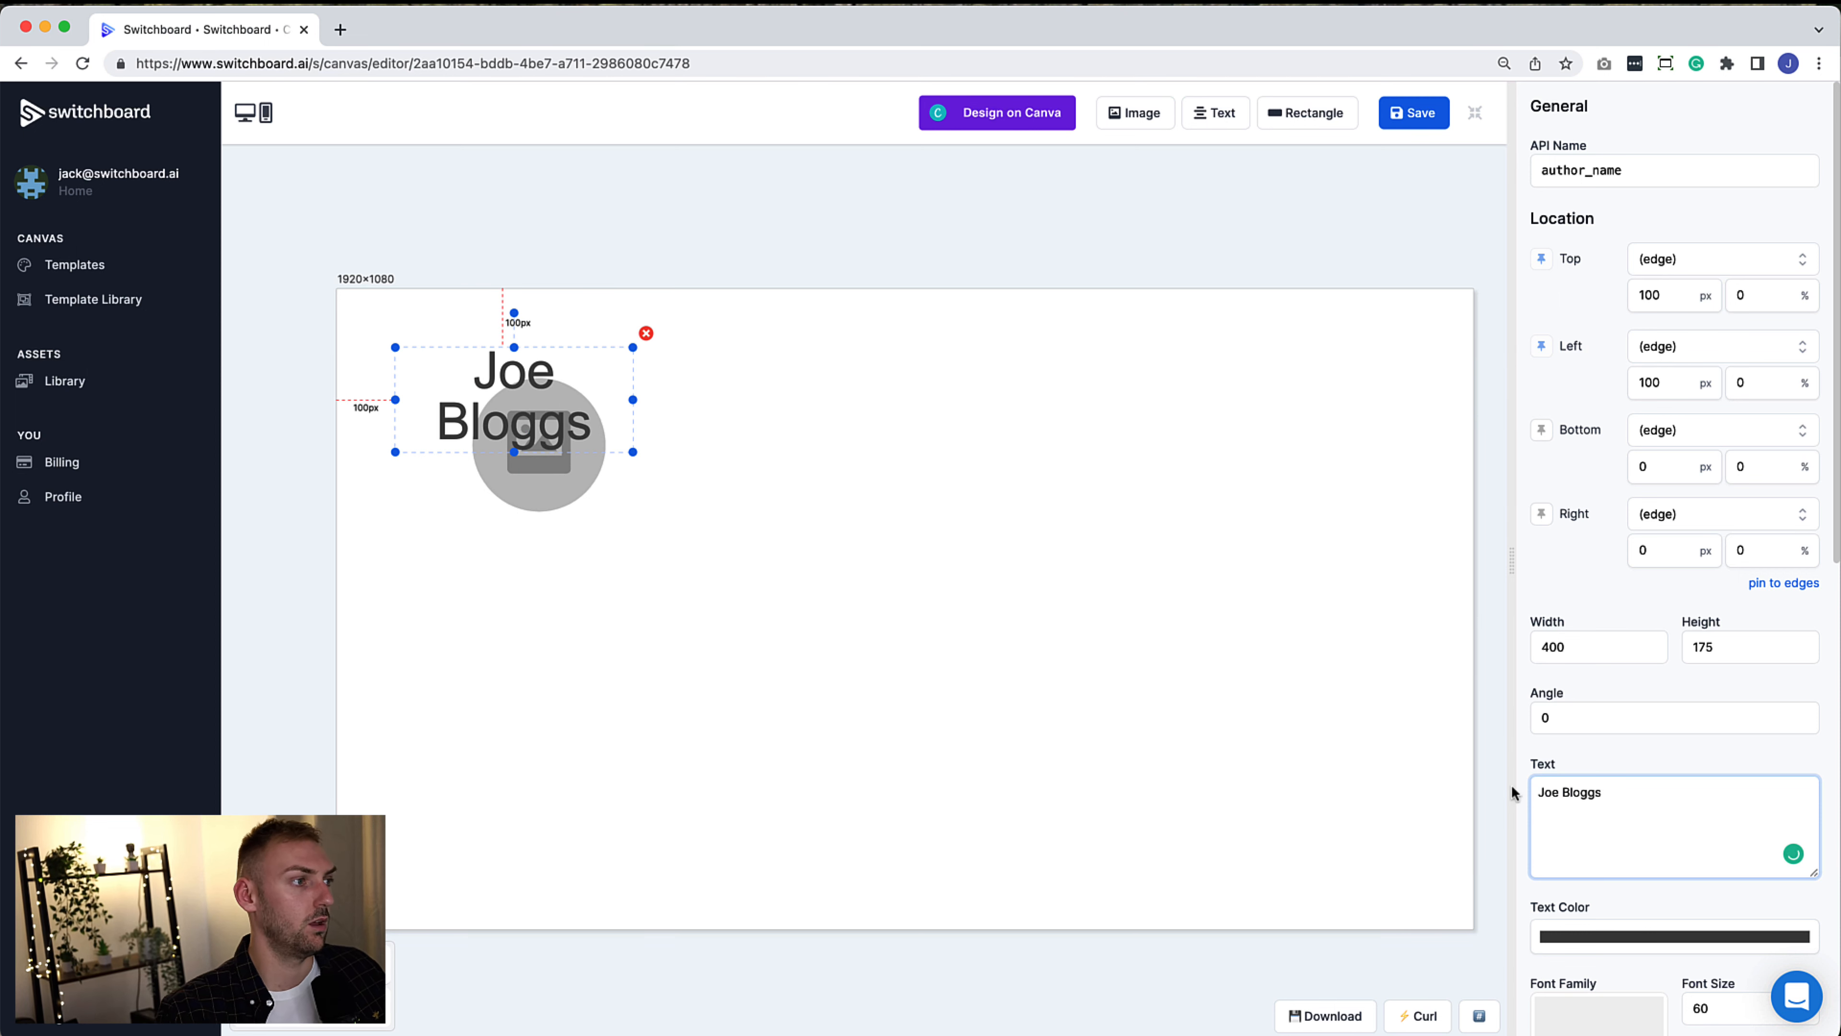
Place Joe Bloggs beside the avatar, its left anchored to author_url's right side
{"action": "left_click_drag", "start_coordinate": [634, 399], "coordinate": [719, 398]}
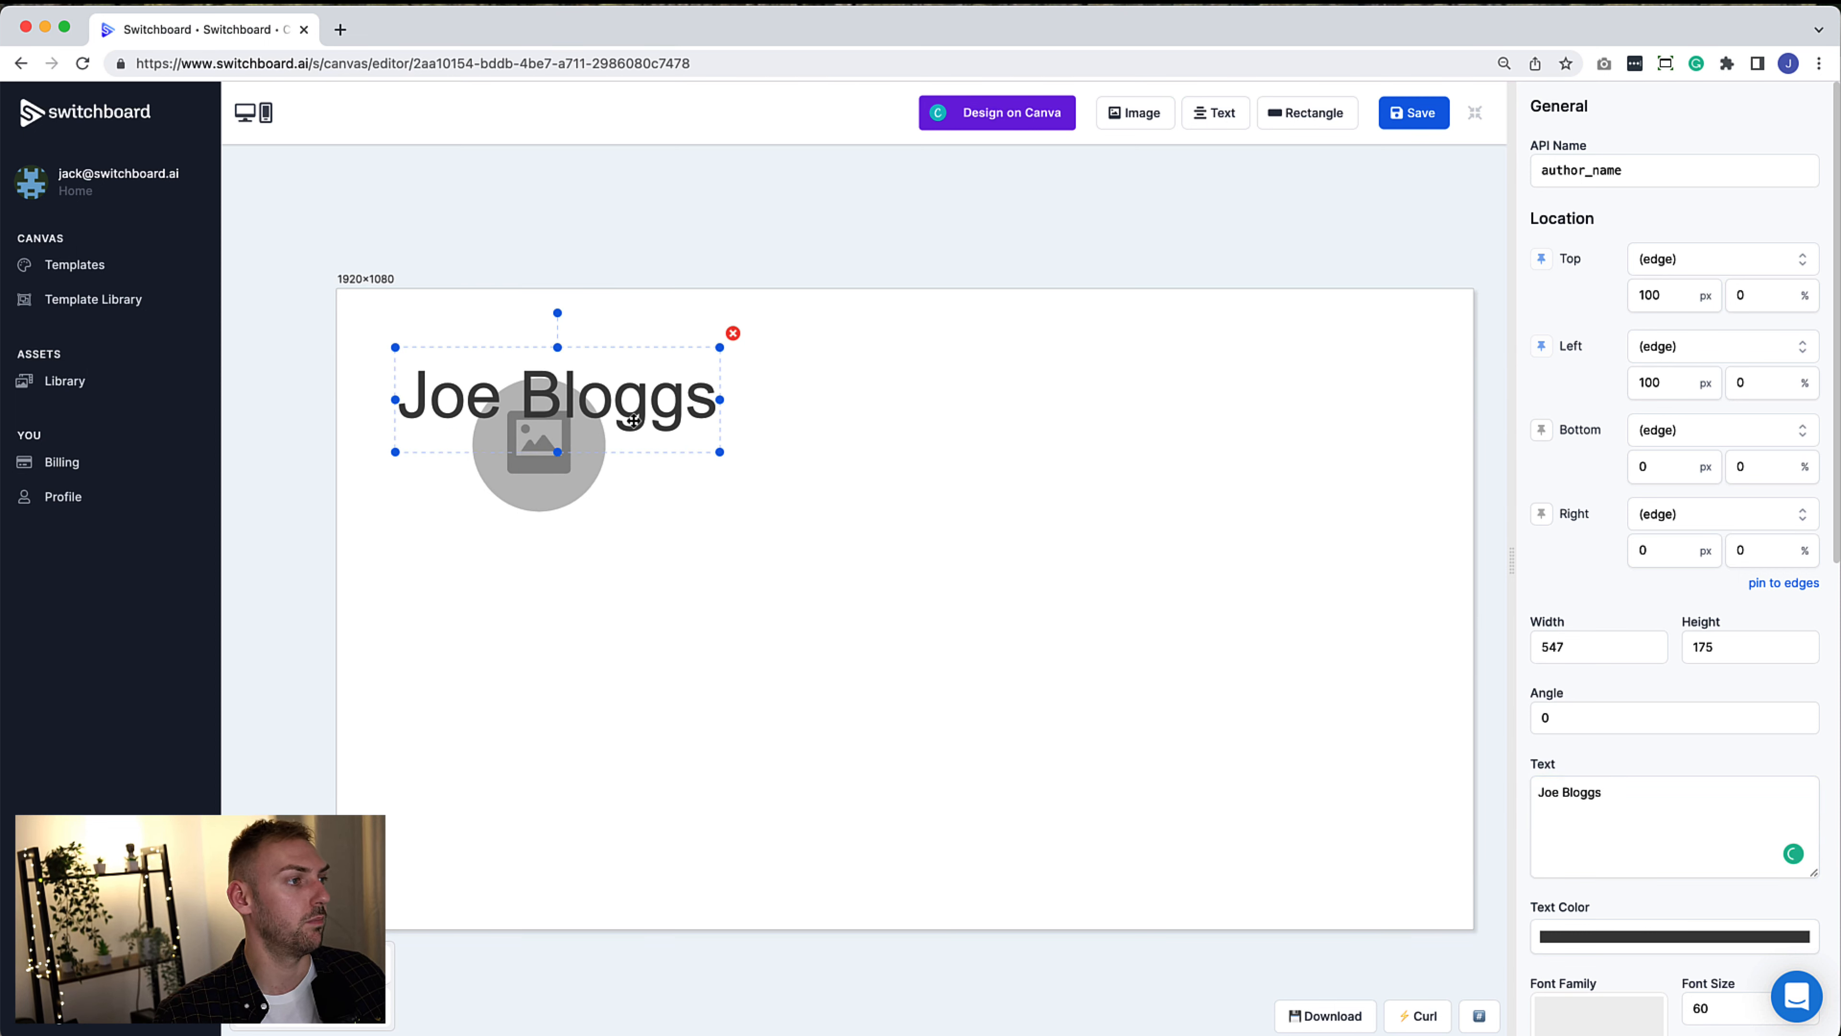
{"action": "left_click_drag", "start_coordinate": [556, 447], "coordinate": [800, 432]}
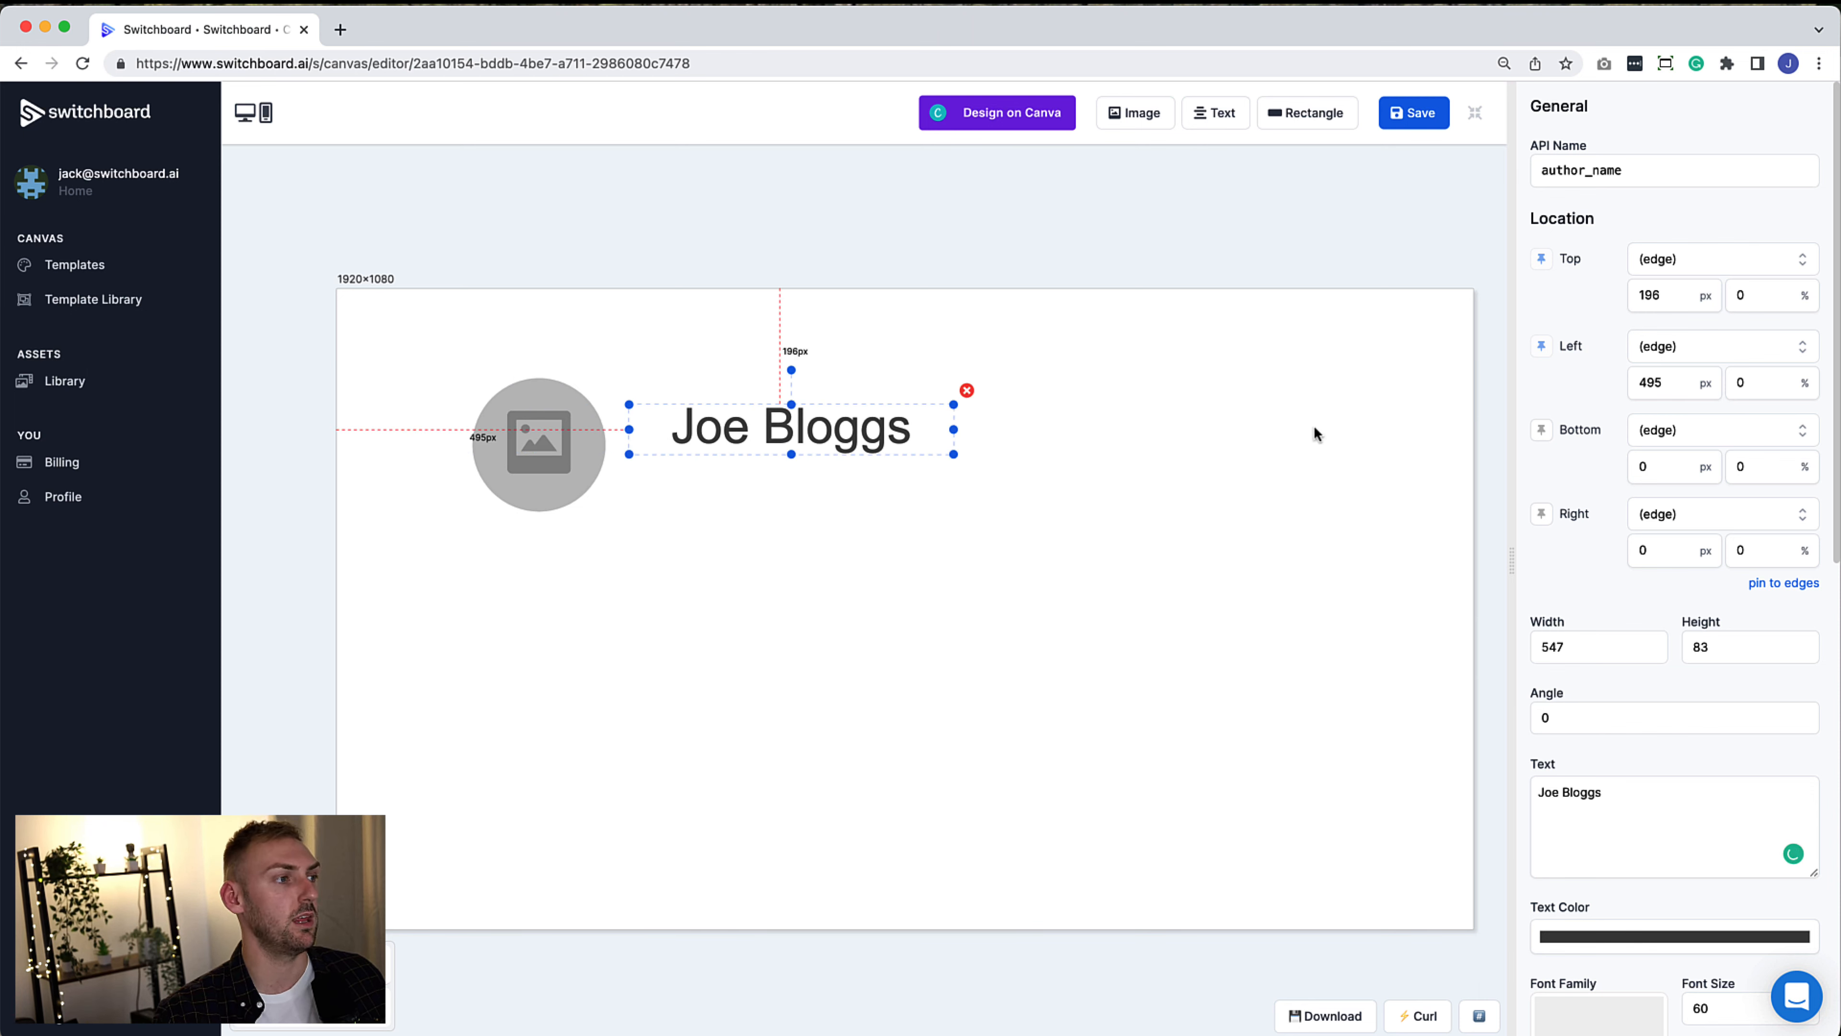
{"action": "left_click", "coordinate": [1664, 345]}
{"action": "left_click", "coordinate": [1699, 370]}
{"action": "left_click", "coordinate": [1769, 384]}
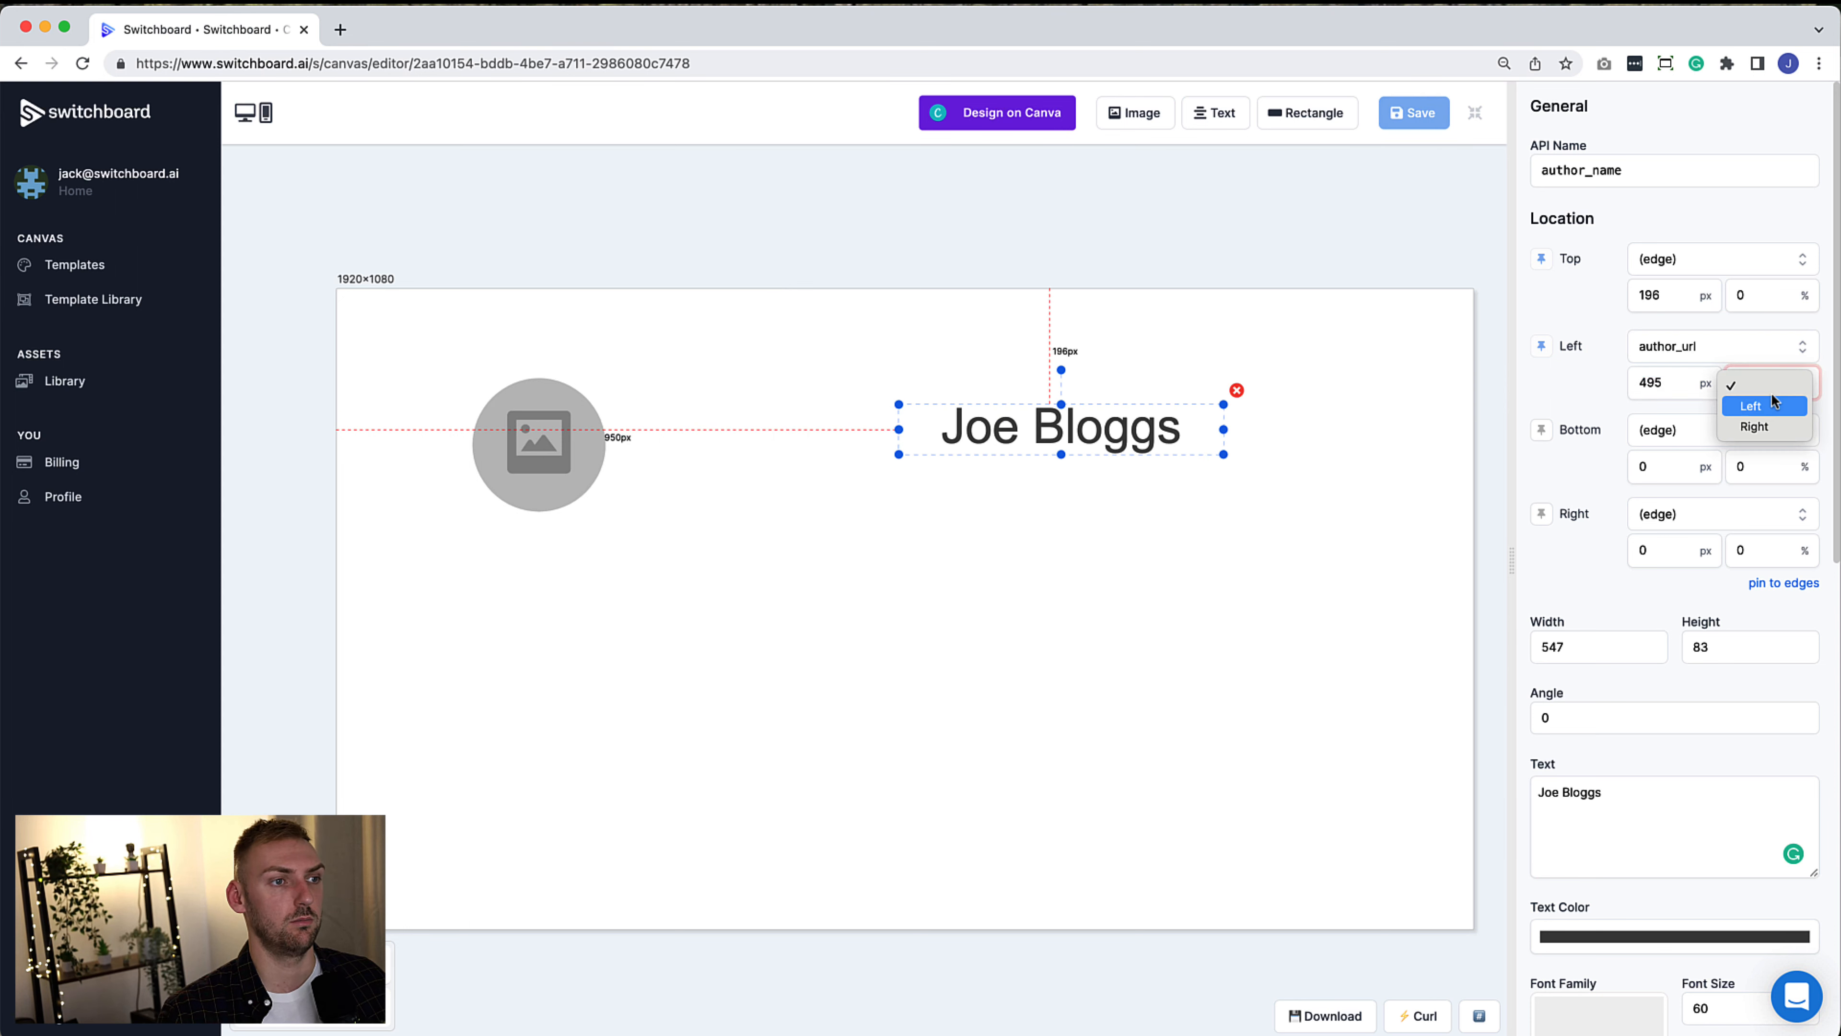
{"action": "left_click", "coordinate": [1755, 427]}
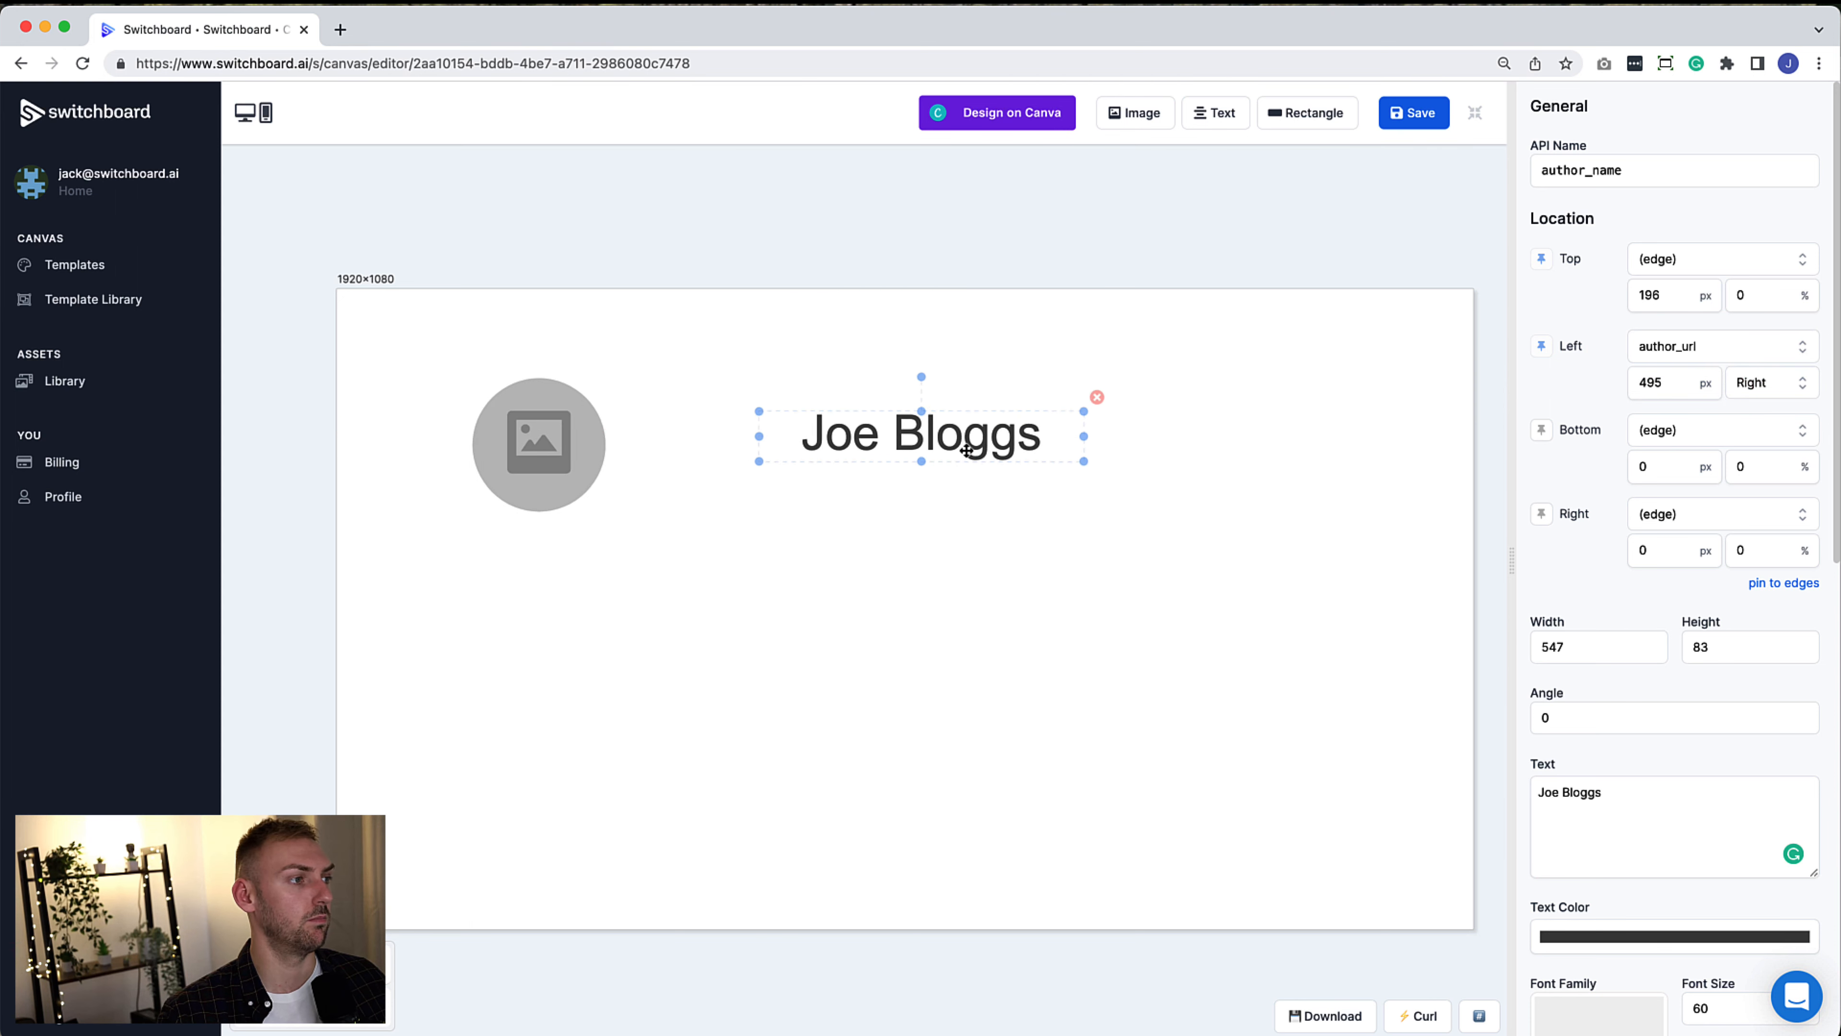
Left-align Joe Bloggs, tighten its box, and add a second text element
{"action": "scroll", "coordinate": [1604, 678], "scroll_direction": "down", "scroll_amount": 8}
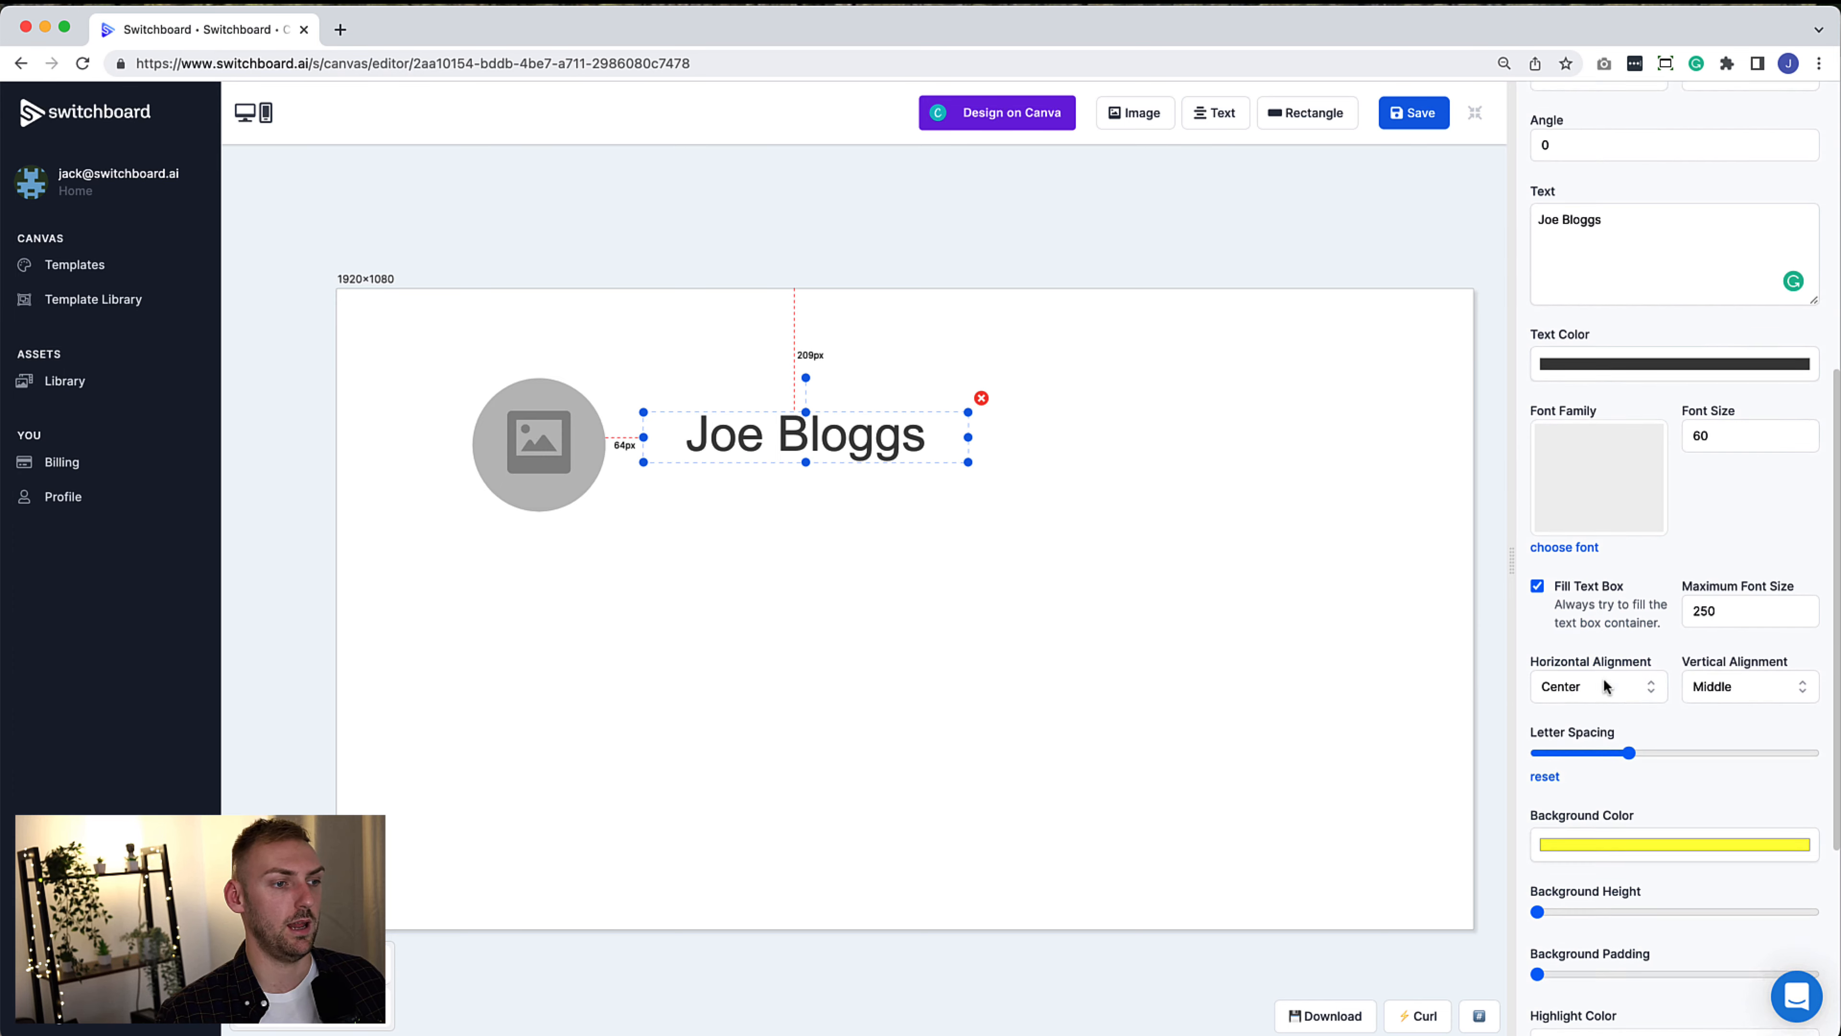
{"action": "left_click", "coordinate": [1588, 670]}
{"action": "left_click", "coordinate": [1590, 642]}
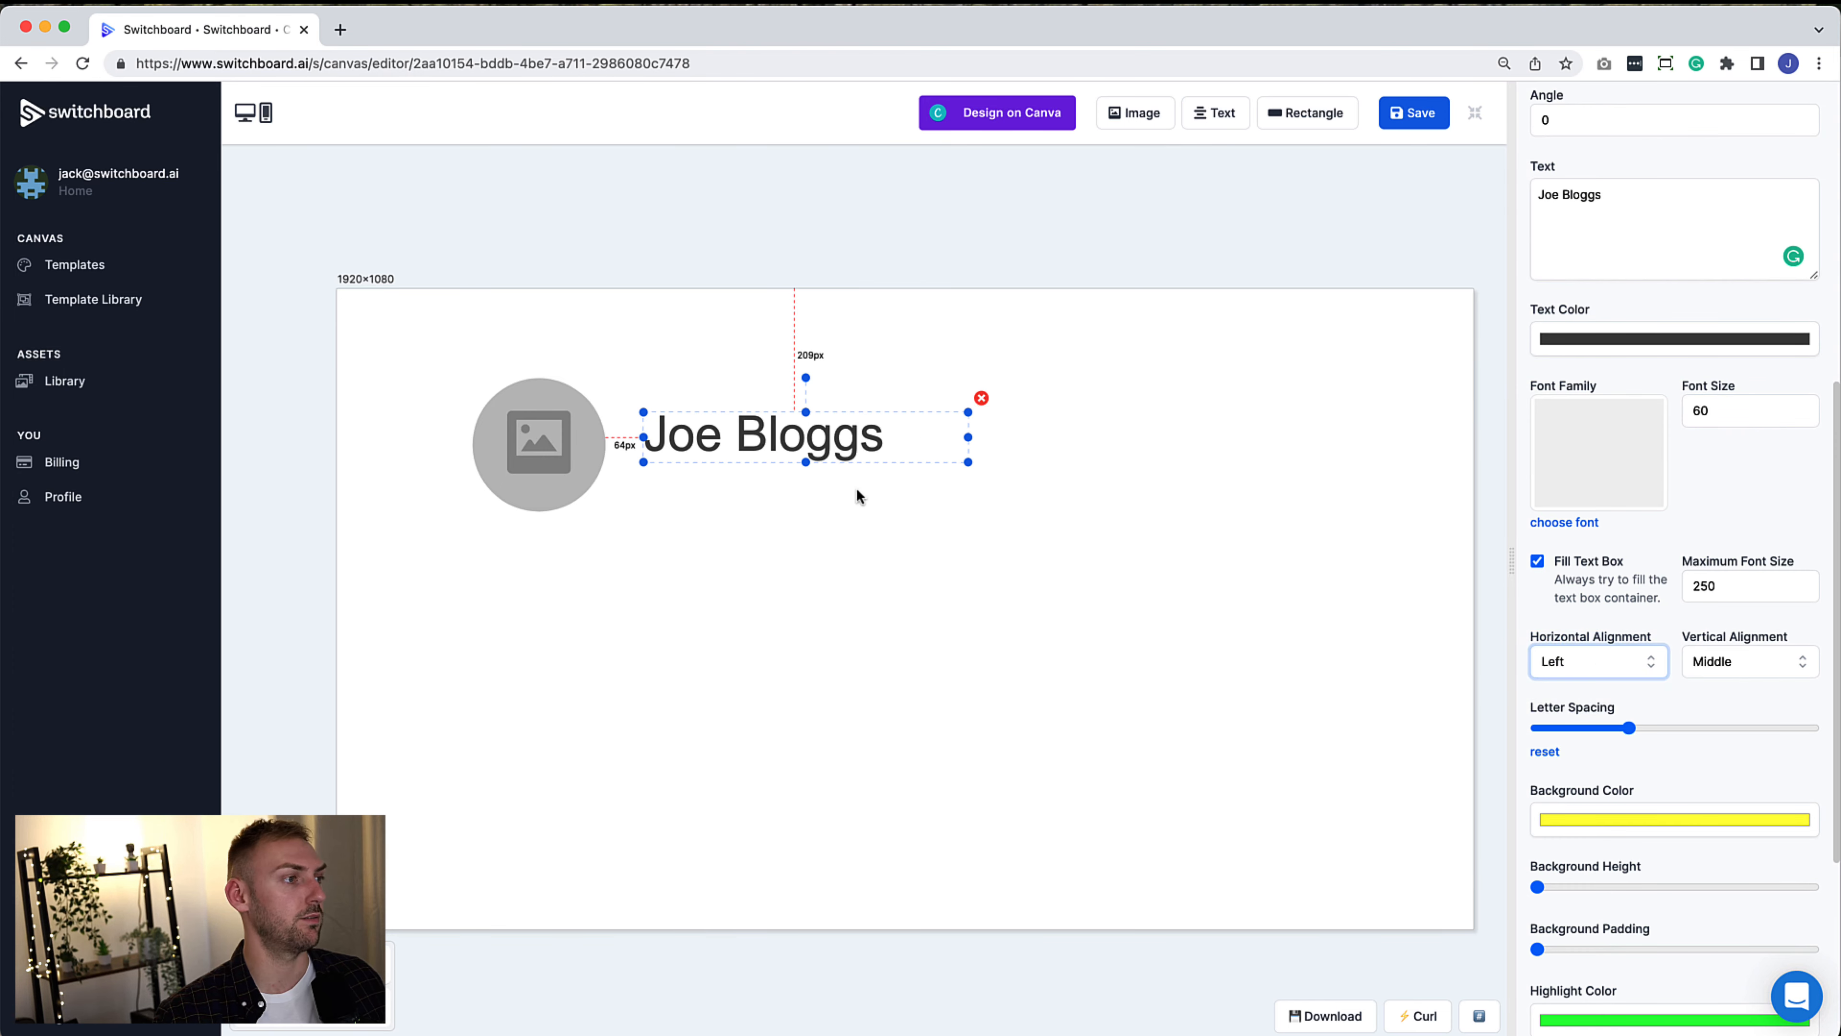
{"action": "left_click_drag", "start_coordinate": [968, 437], "coordinate": [881, 440]}
{"action": "left_click_drag", "start_coordinate": [761, 463], "coordinate": [753, 441]}
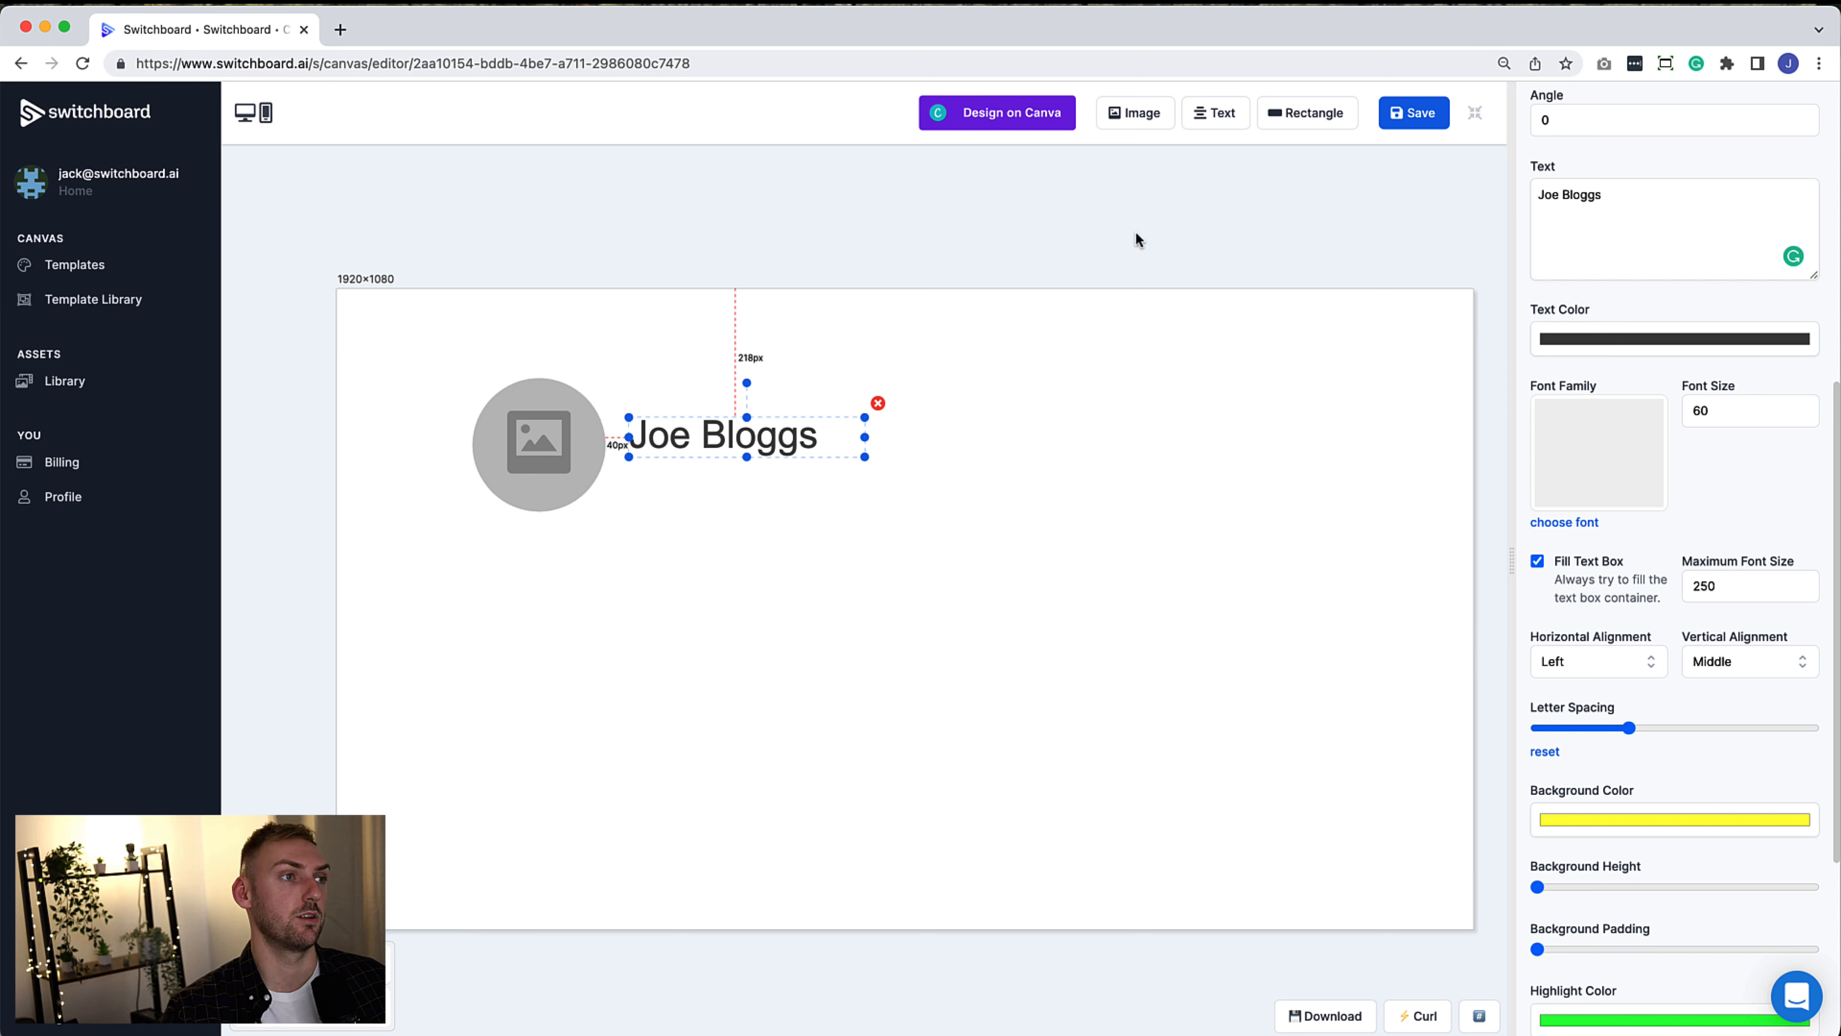
{"action": "left_click", "coordinate": [1209, 113]}
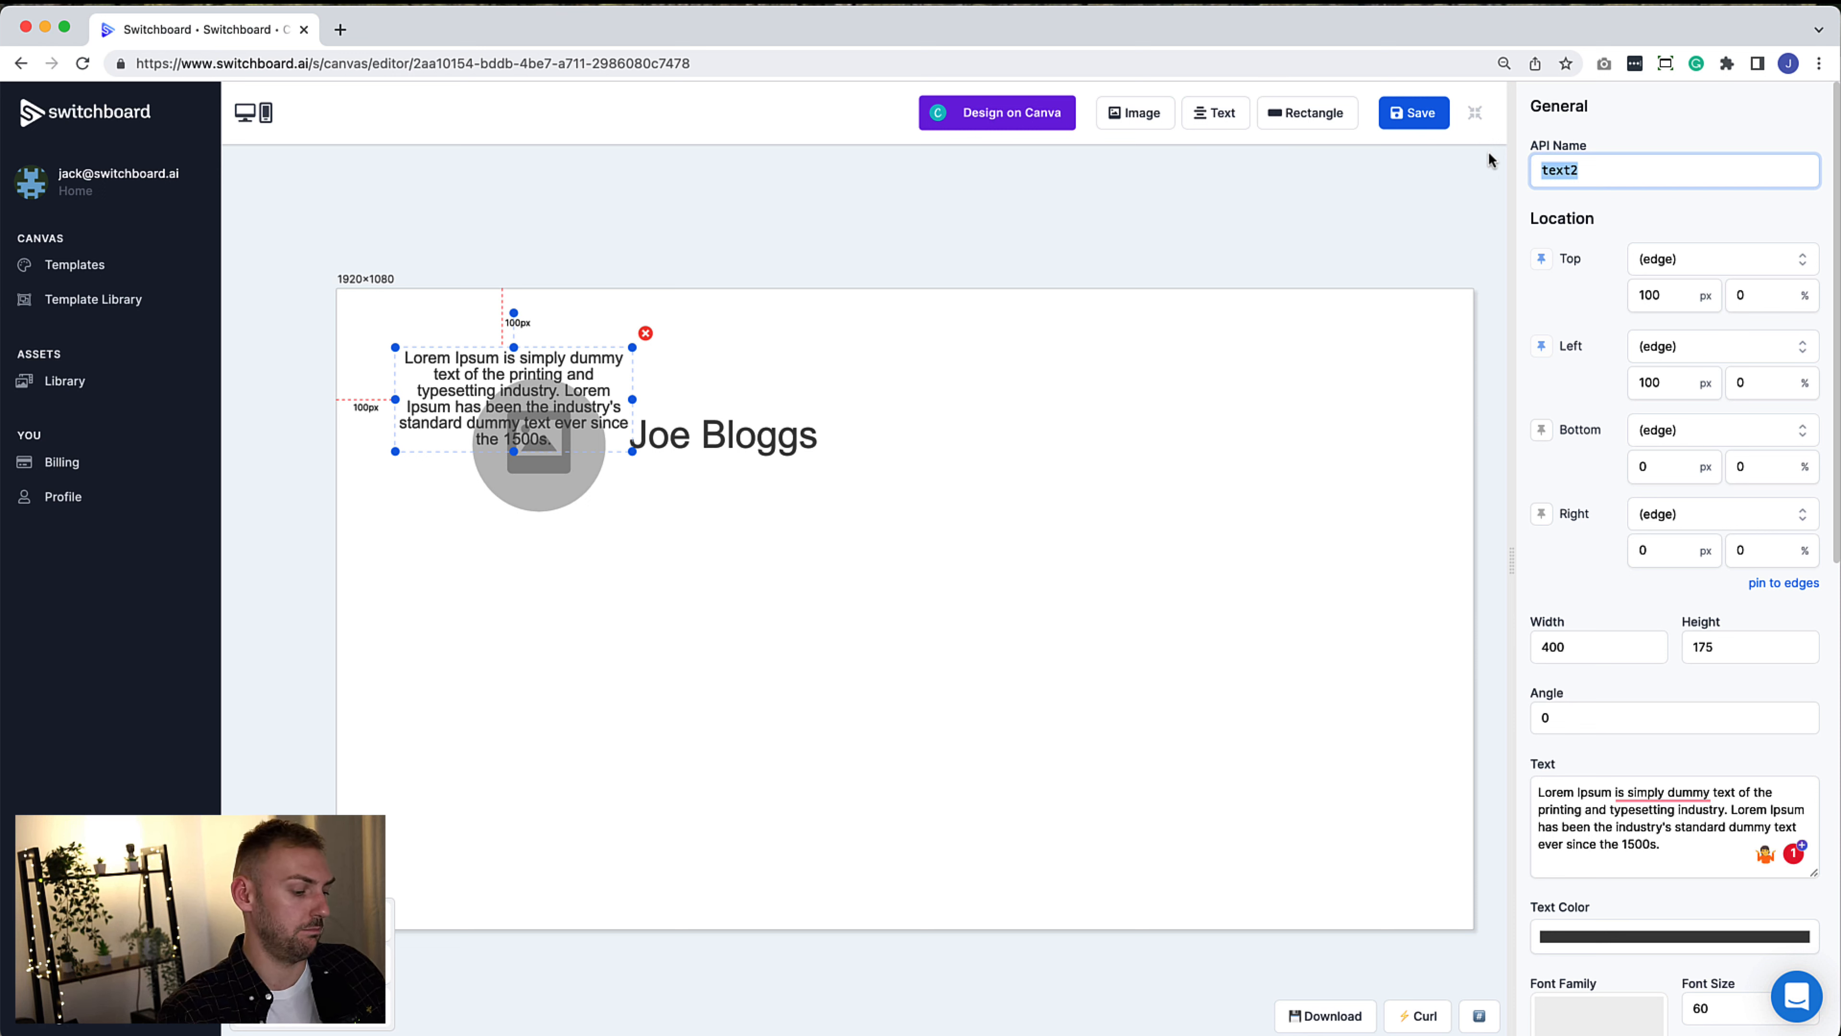
{"action": "type", "text": "author_username"}
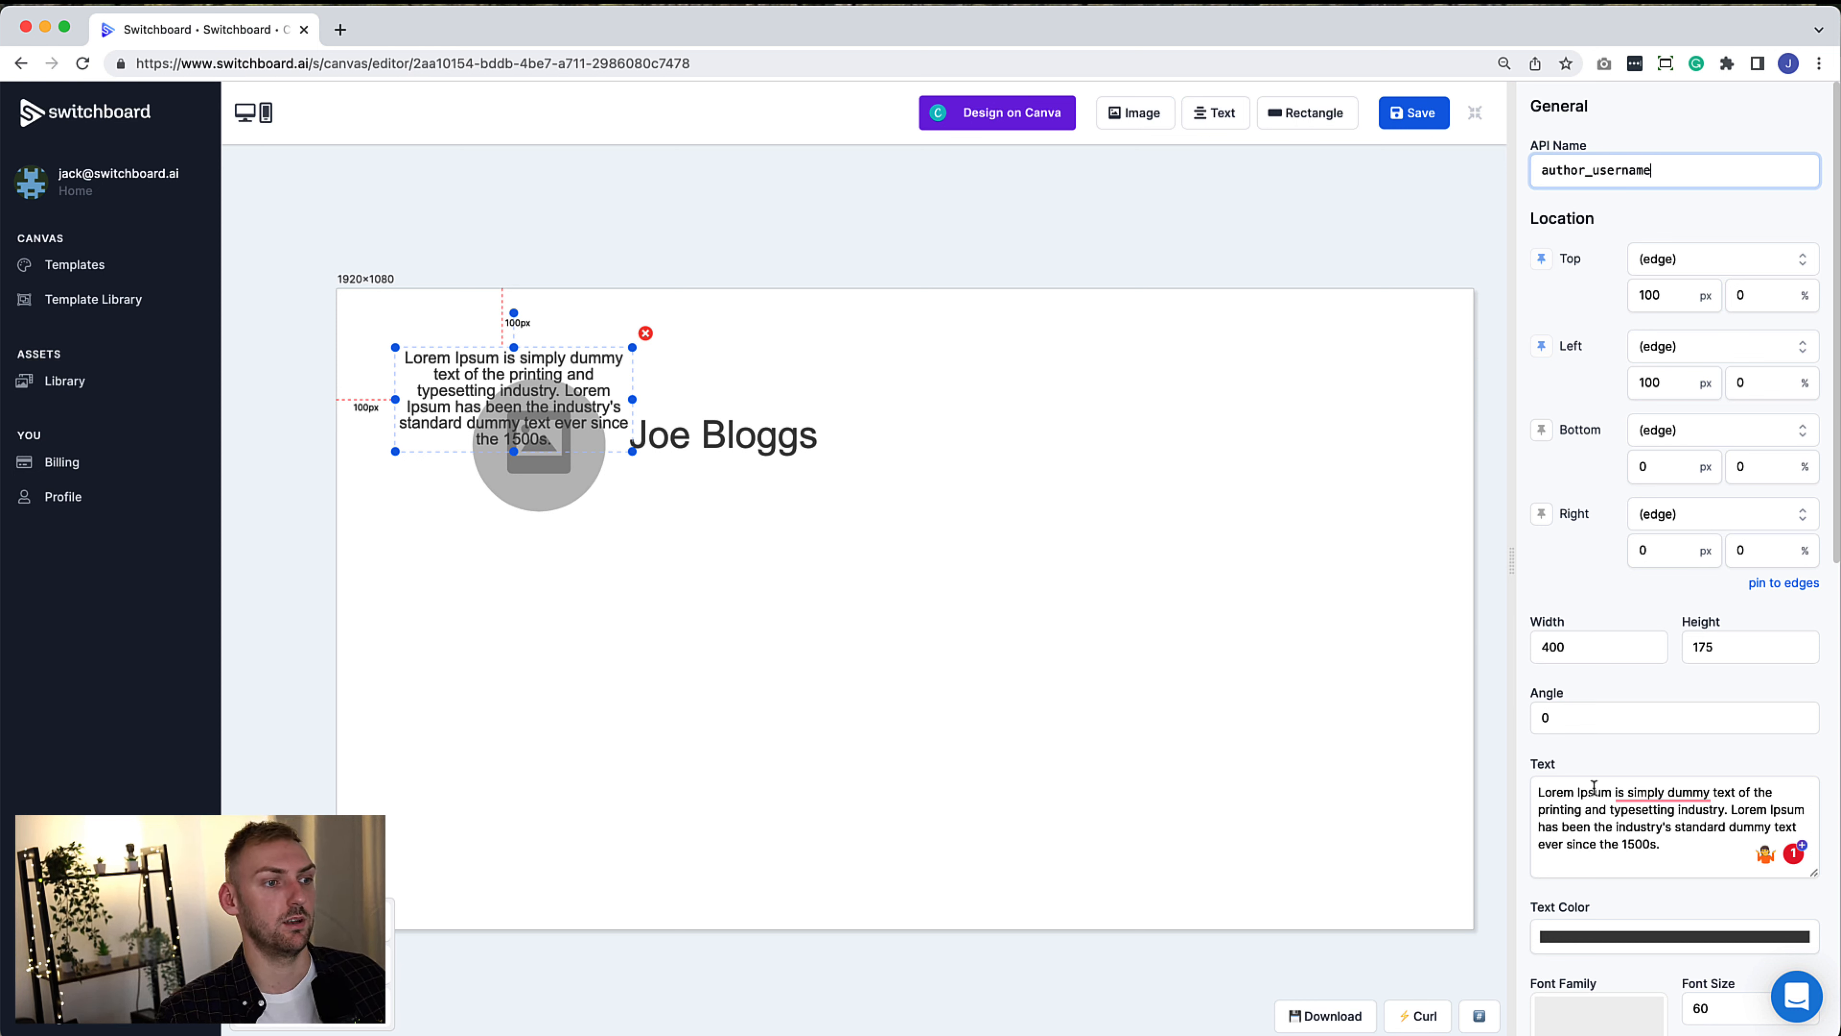
{"action": "left_click_drag", "start_coordinate": [1677, 861], "coordinate": [1511, 789]}
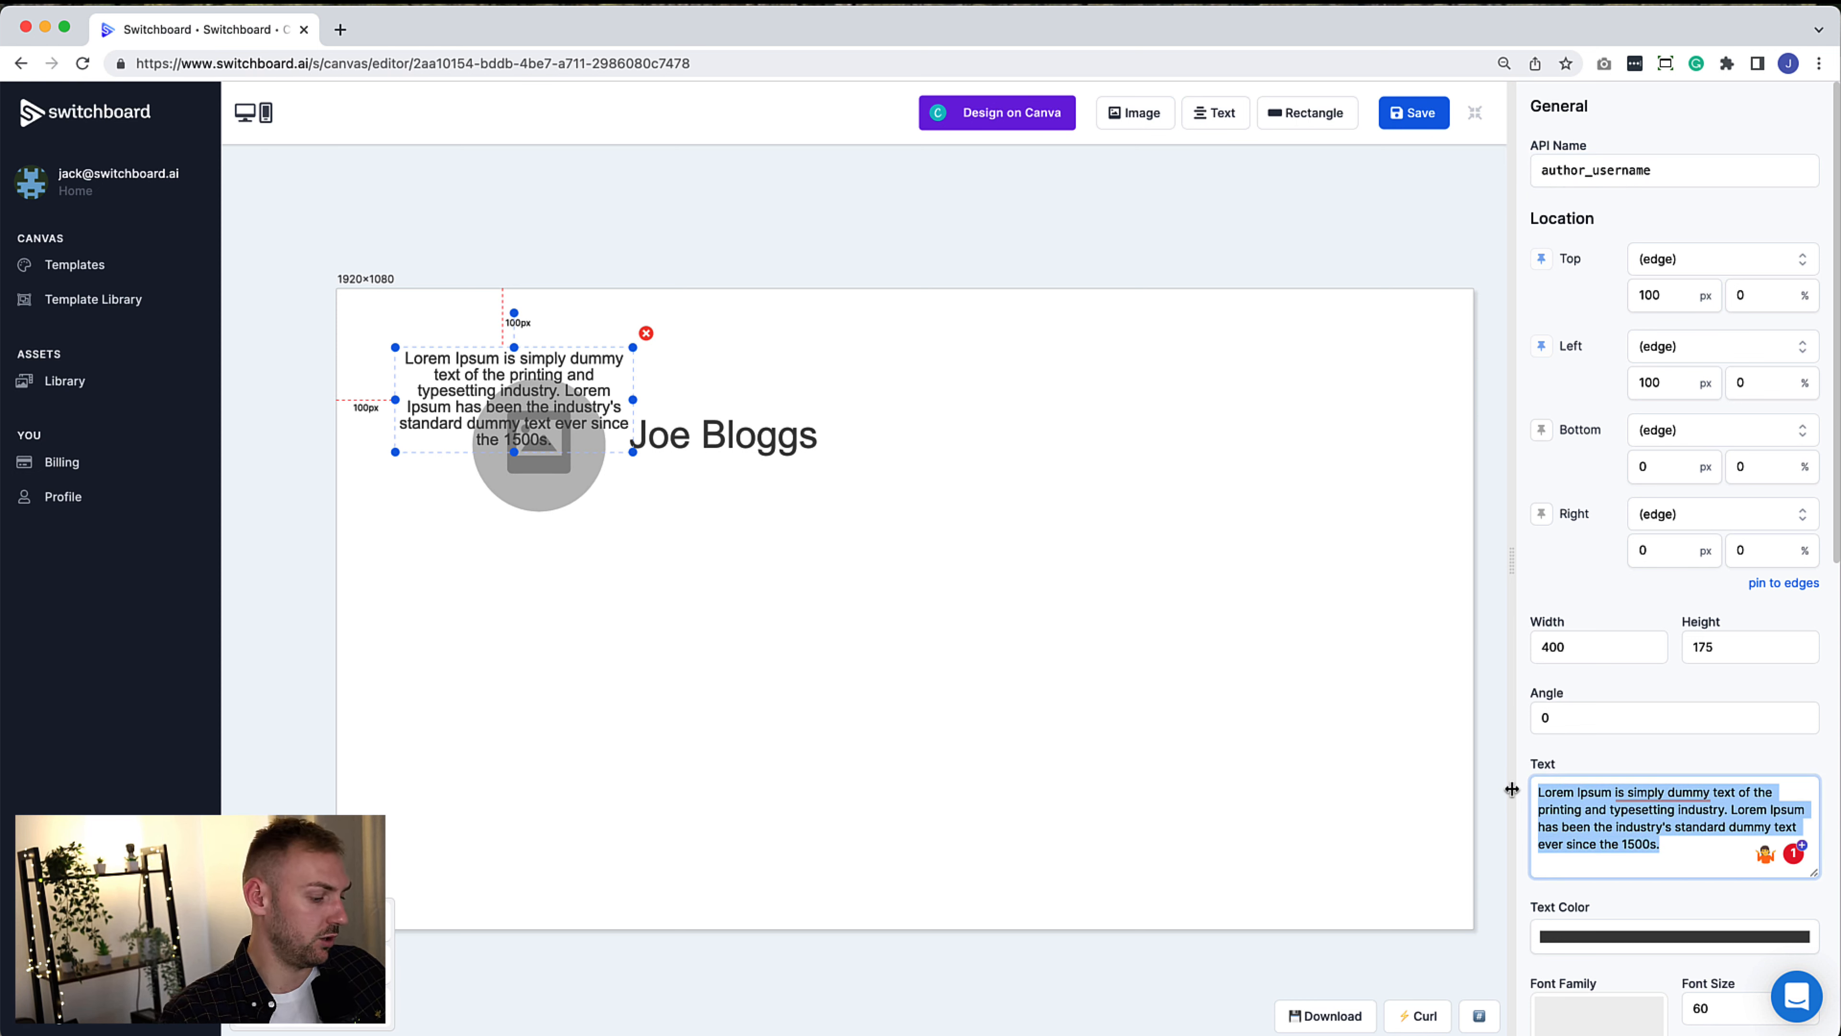
{"action": "type", "text": "@joeb"}
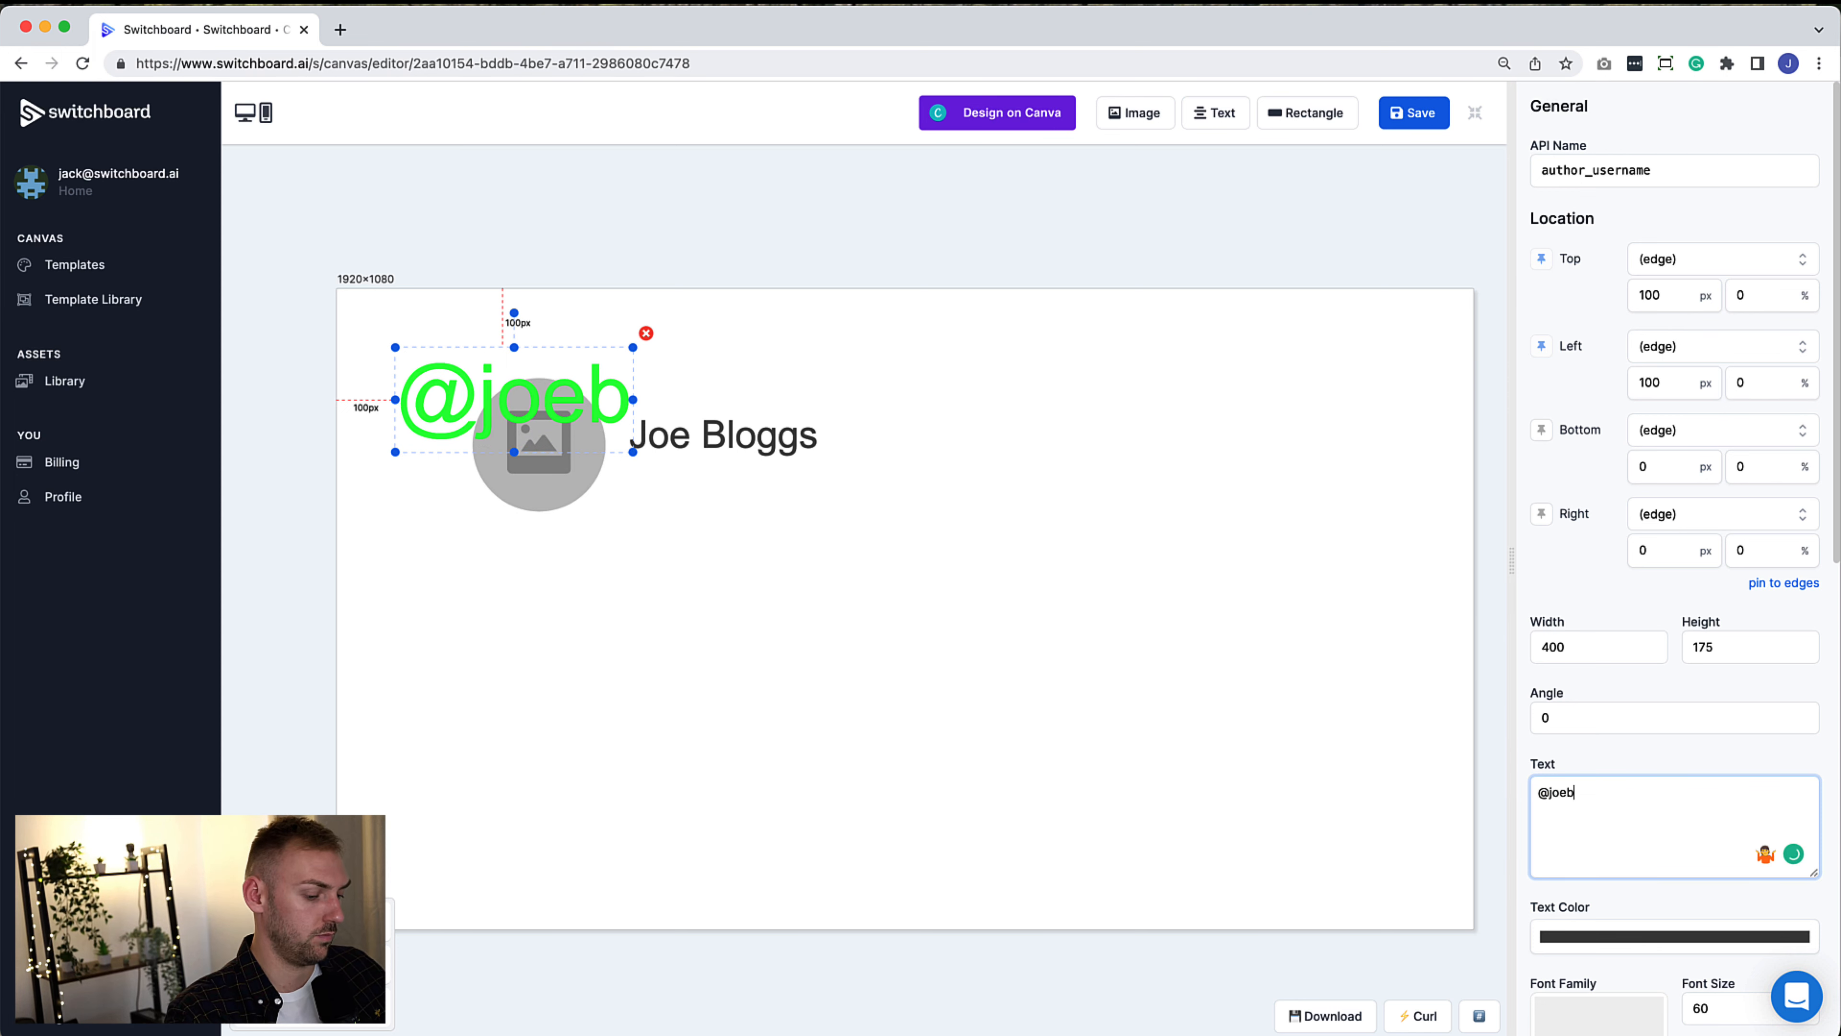
{"action": "type", "text": "loggs"}
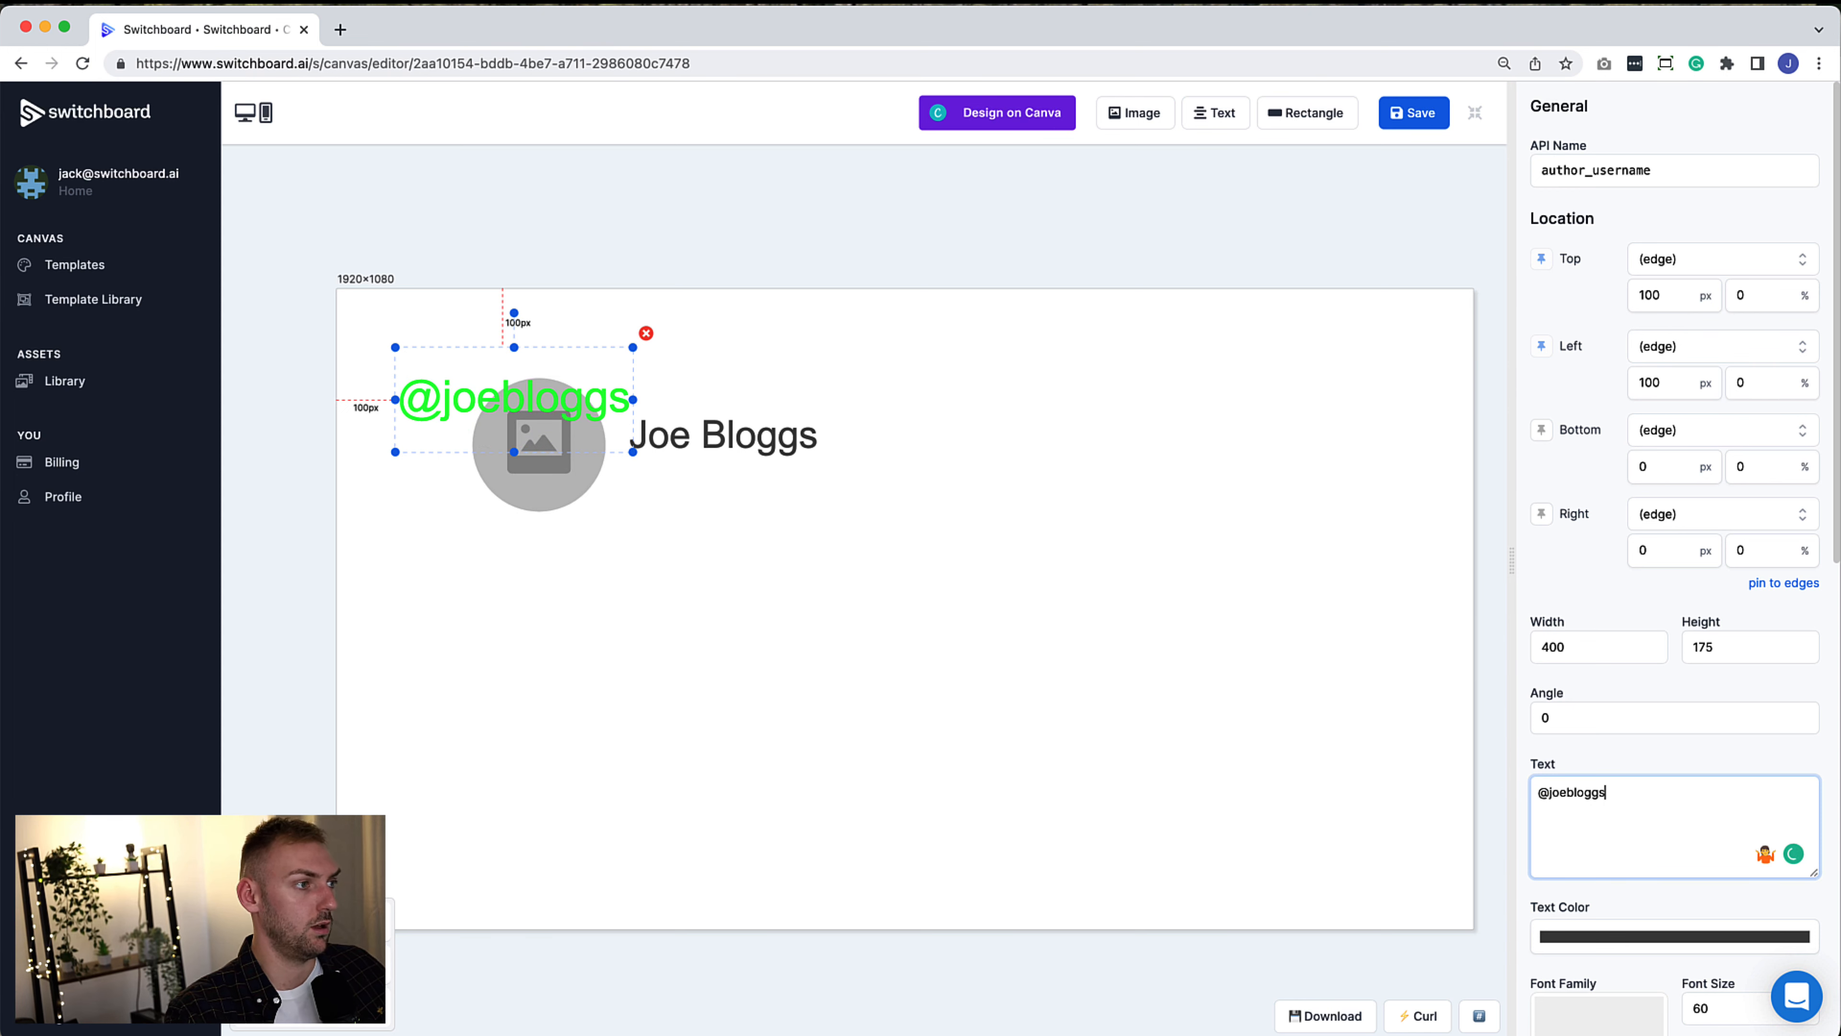
Give the username a pale grey-green highlight colour
{"action": "scroll", "coordinate": [1667, 909], "scroll_direction": "down", "scroll_amount": 7}
{"action": "scroll", "coordinate": [1692, 911], "scroll_direction": "down", "scroll_amount": 4}
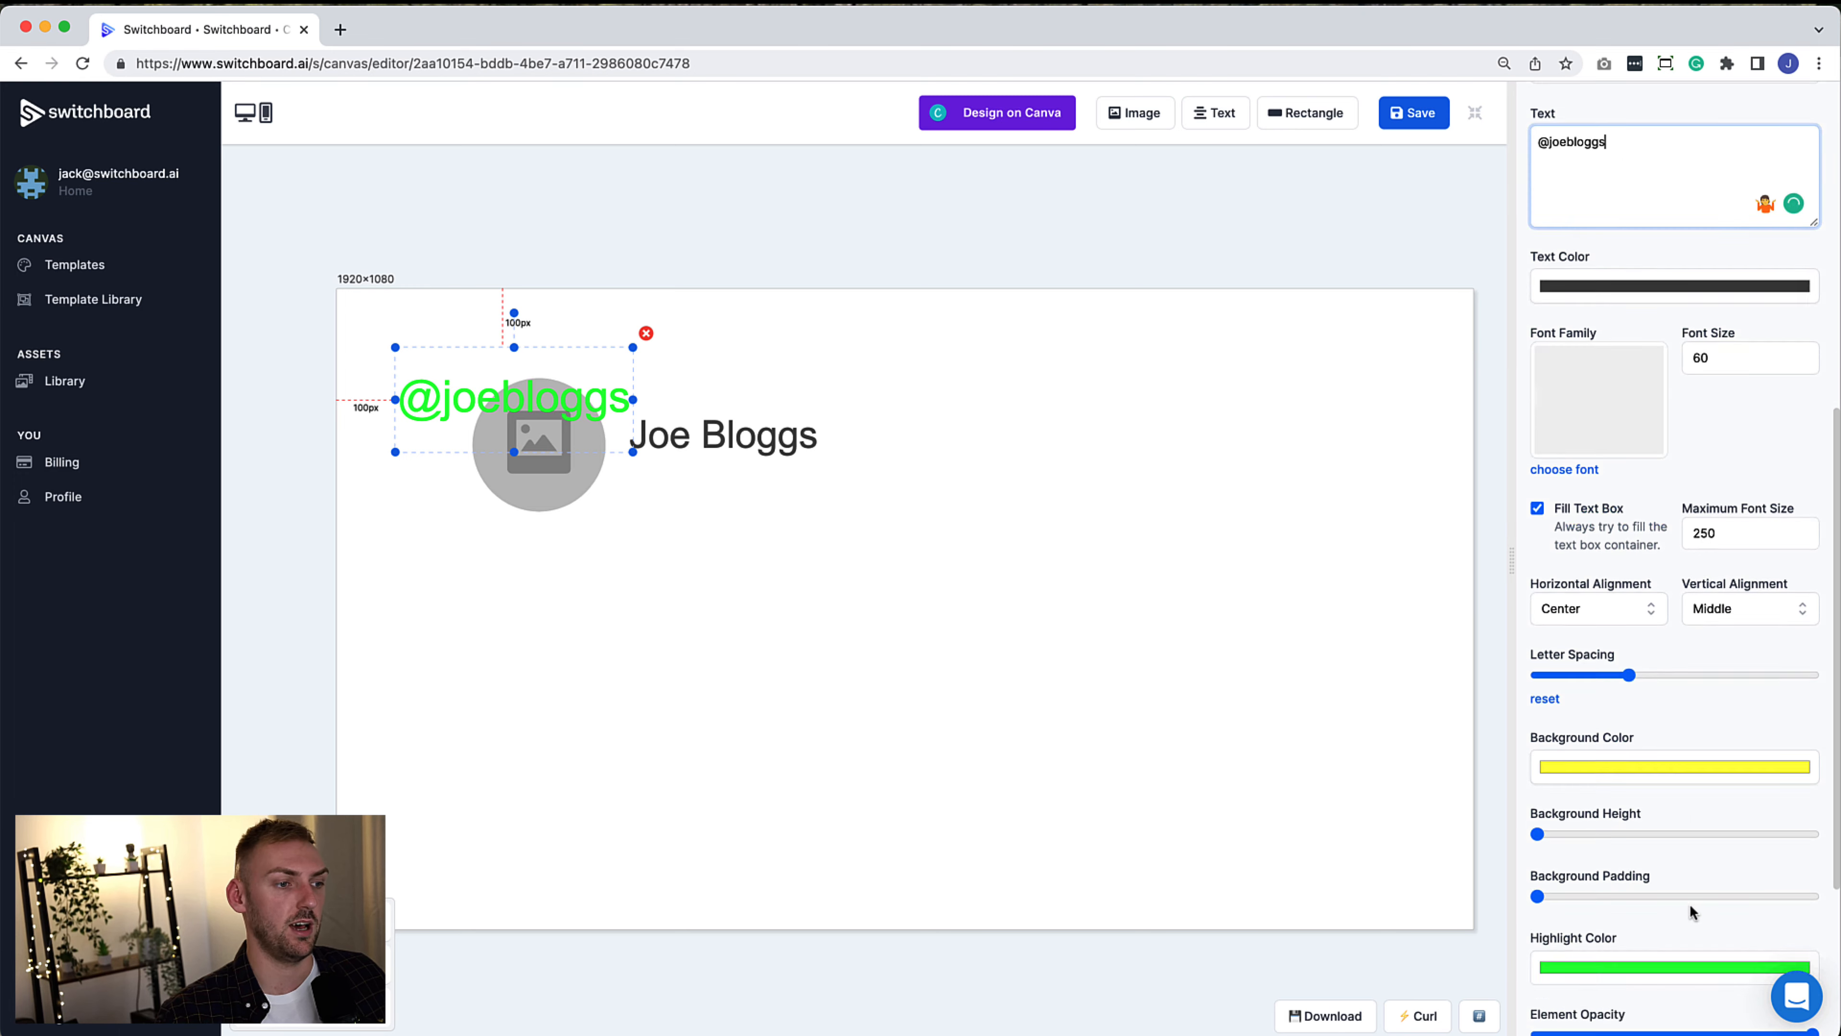
{"action": "left_click", "coordinate": [1574, 816]}
{"action": "left_click_drag", "start_coordinate": [1581, 863], "coordinate": [1542, 862]}
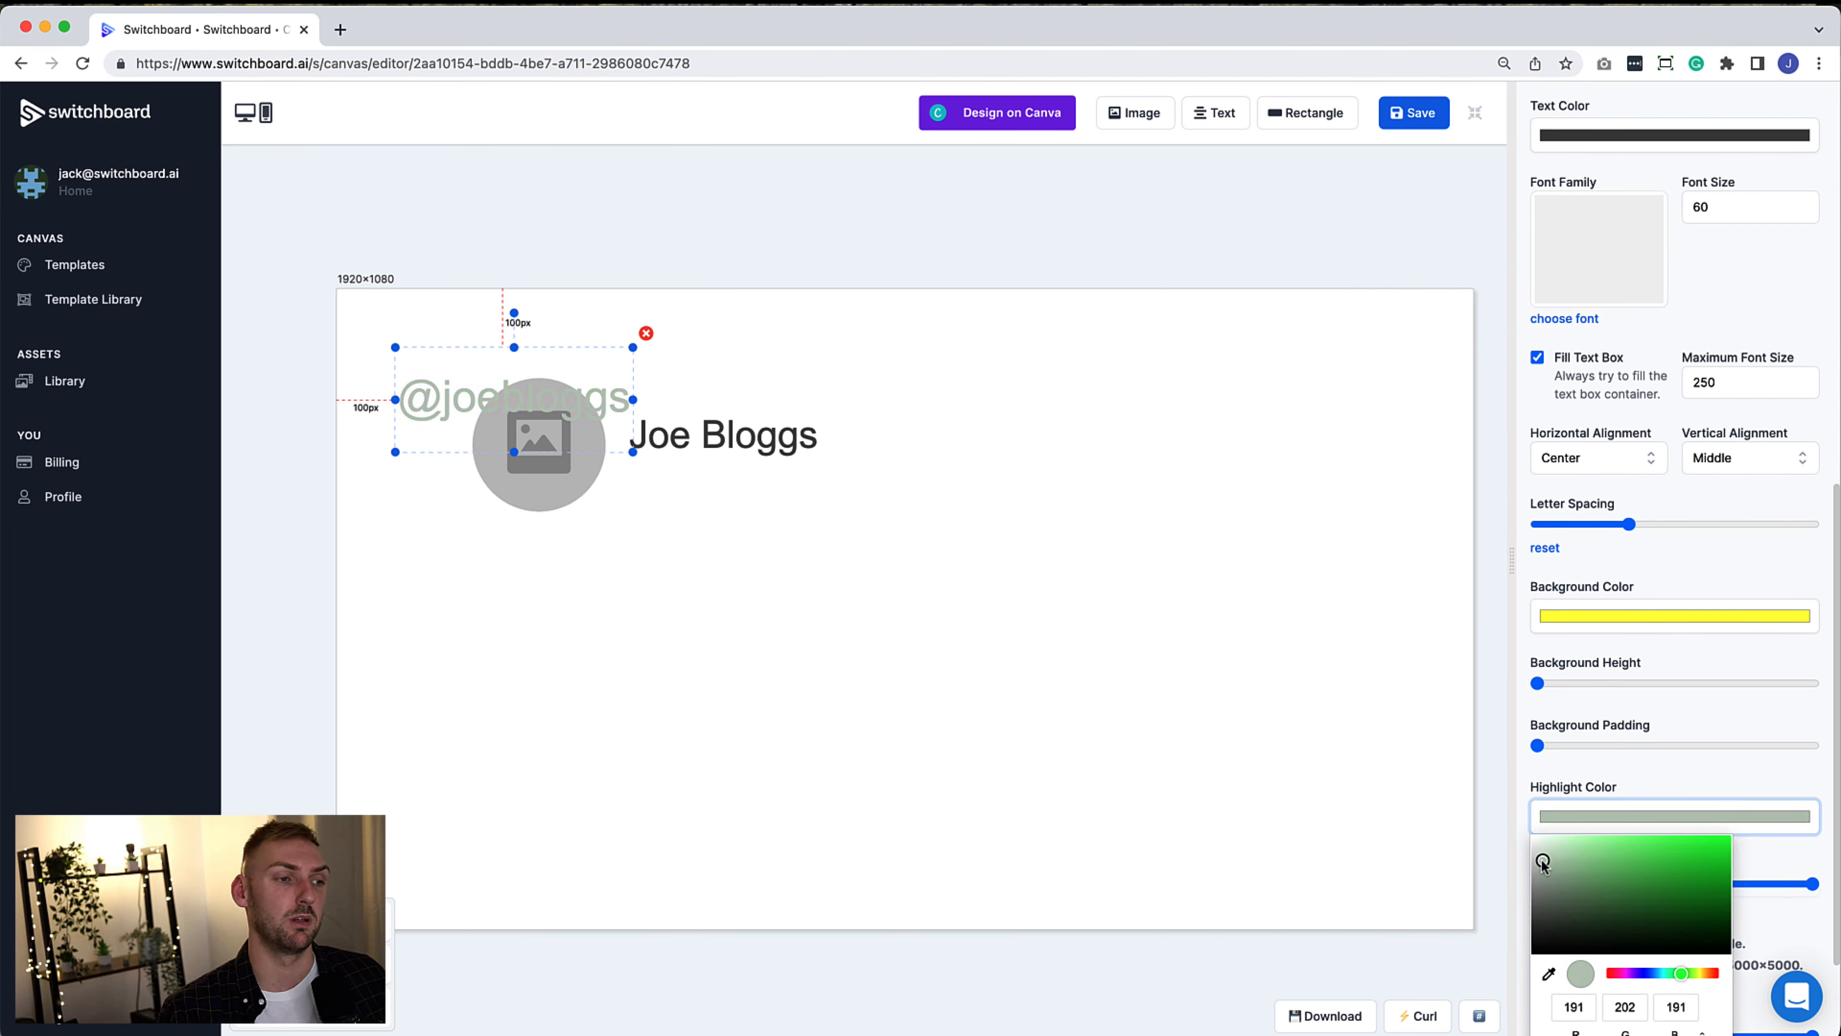
{"action": "left_click_drag", "start_coordinate": [1541, 863], "coordinate": [1541, 852]}
{"action": "left_click_drag", "start_coordinate": [595, 406], "coordinate": [826, 516]}
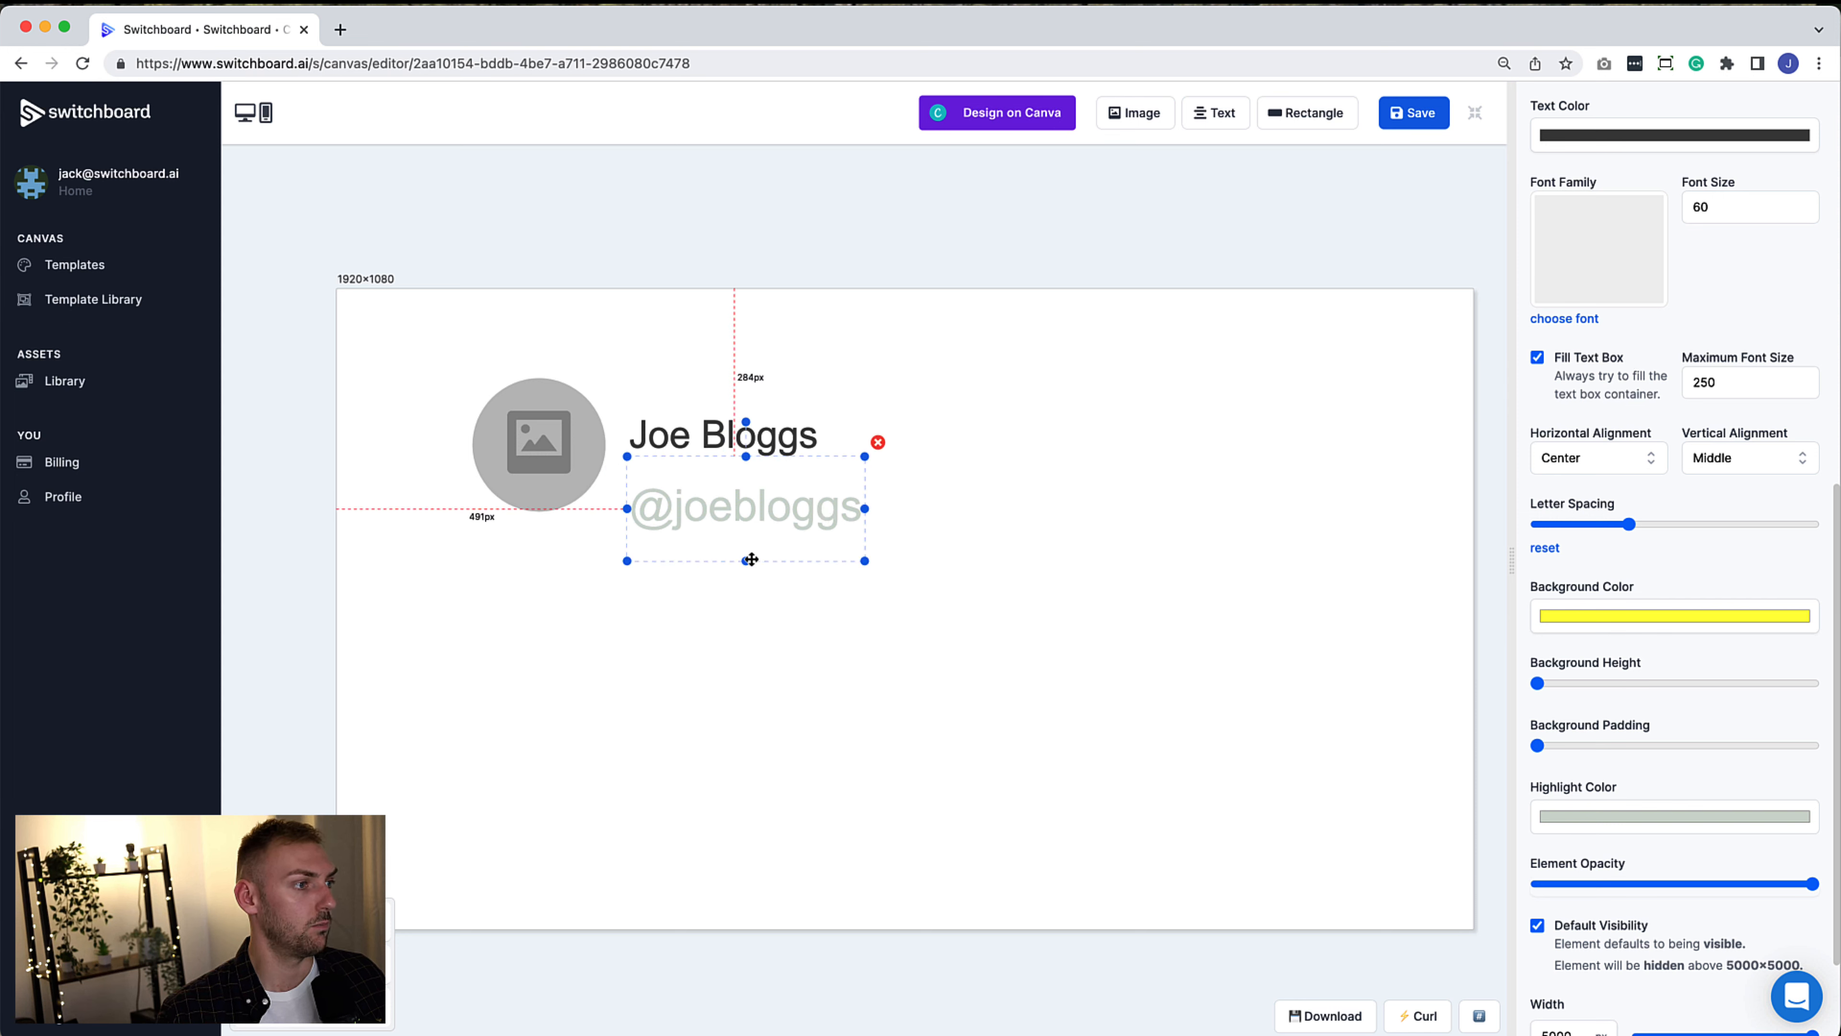
{"action": "left_click_drag", "start_coordinate": [747, 562], "coordinate": [750, 512]}
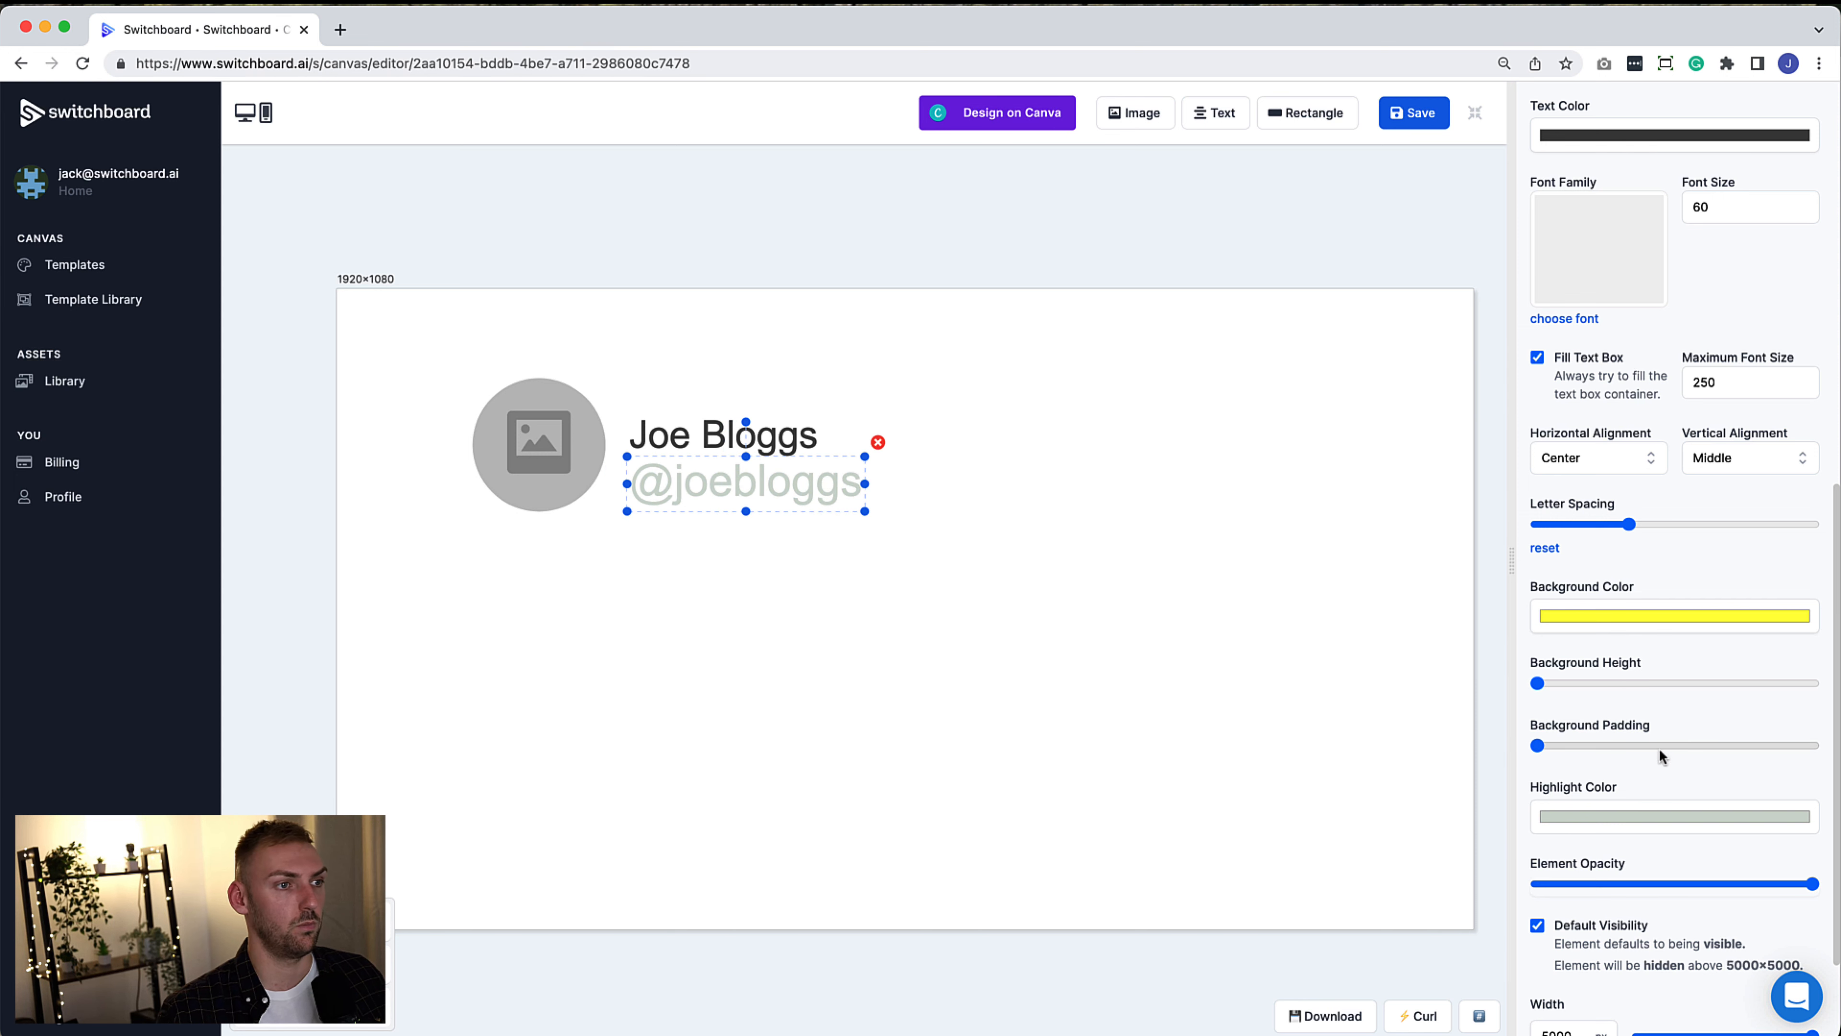
{"action": "scroll", "coordinate": [1659, 749], "scroll_direction": "up", "scroll_amount": 3}
{"action": "left_click", "coordinate": [1631, 676]}
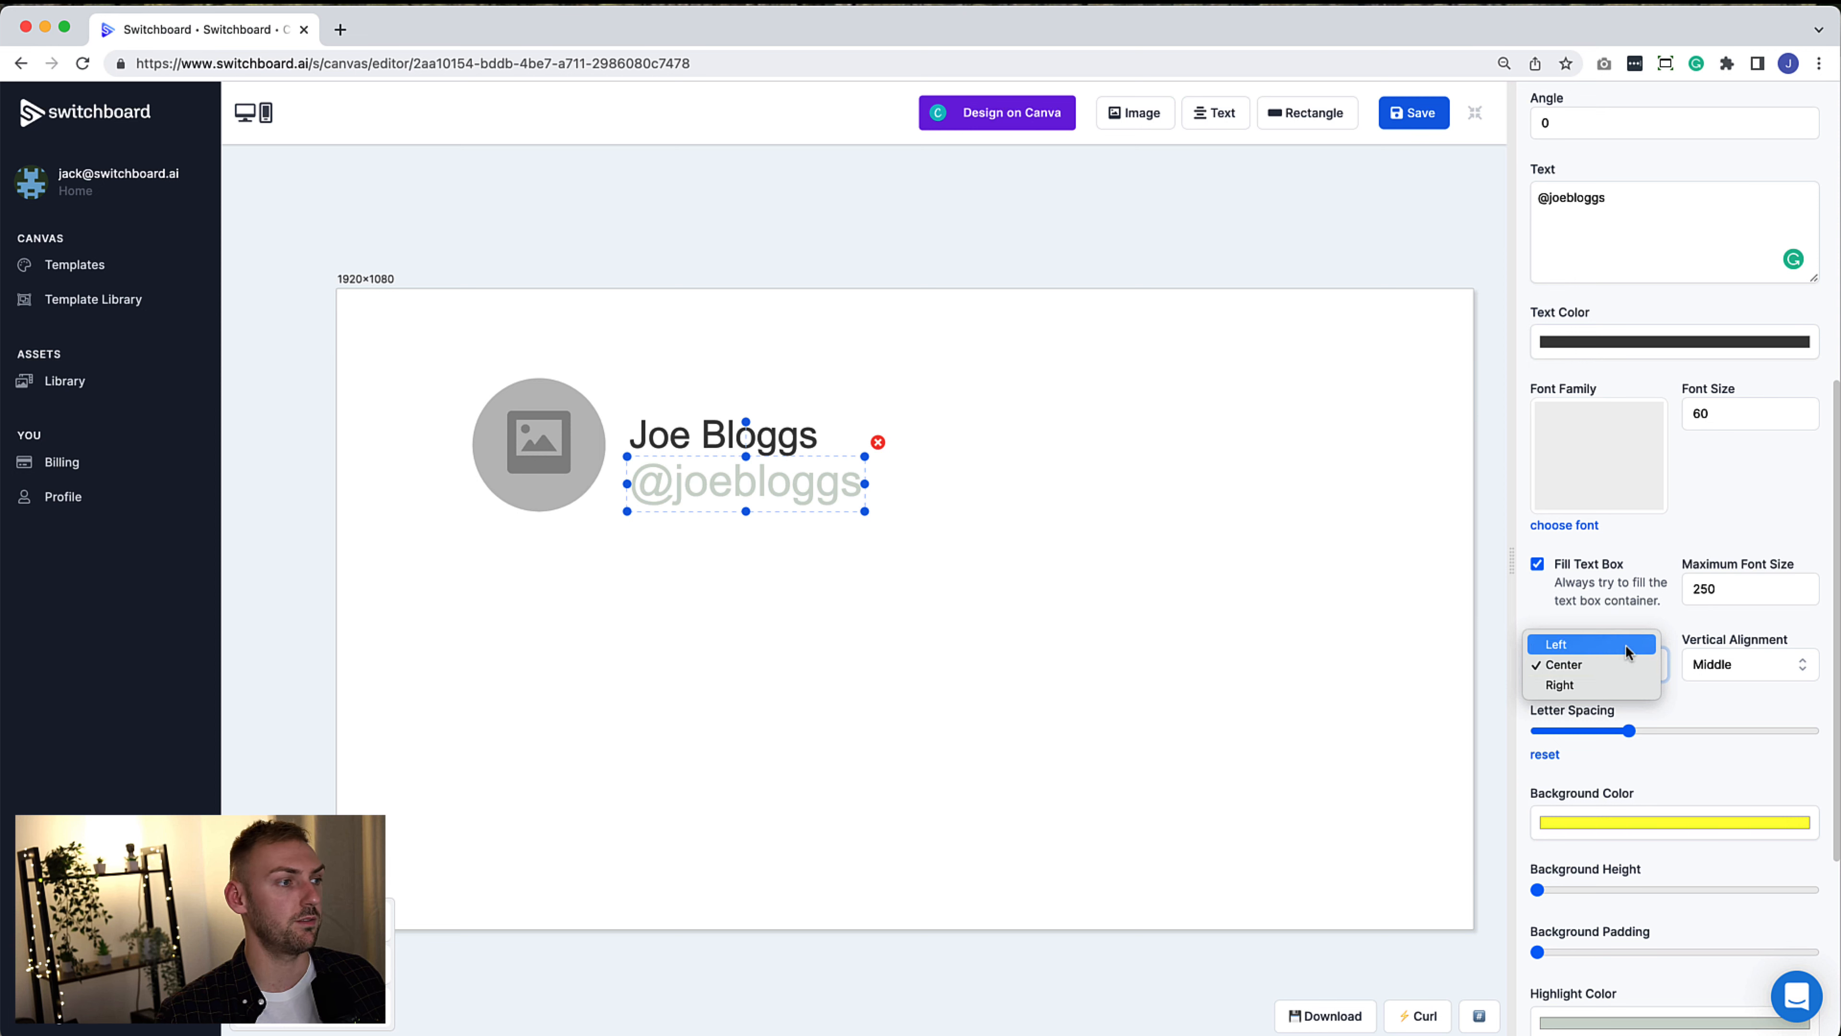
{"action": "left_click", "coordinate": [1625, 645]}
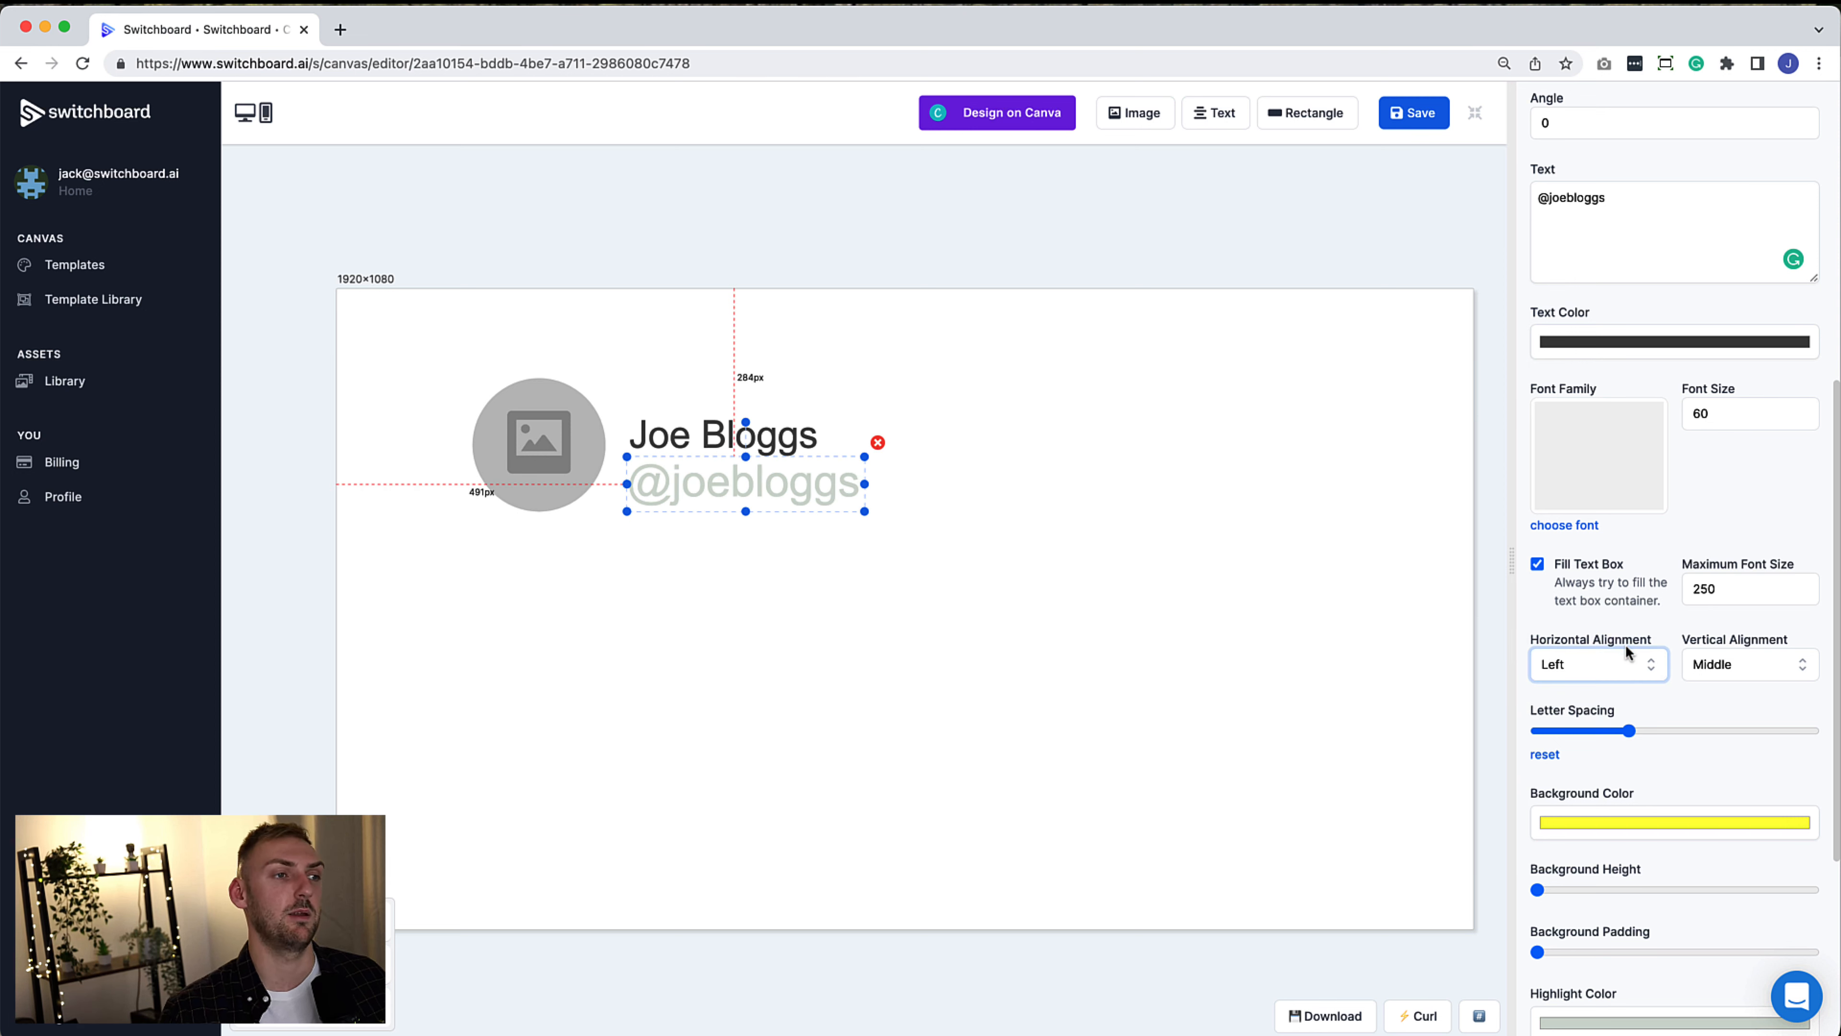
Anchor the username's left edge 36 px from author_url's right side, under the name
{"action": "scroll", "coordinate": [1655, 555], "scroll_direction": "up", "scroll_amount": 9}
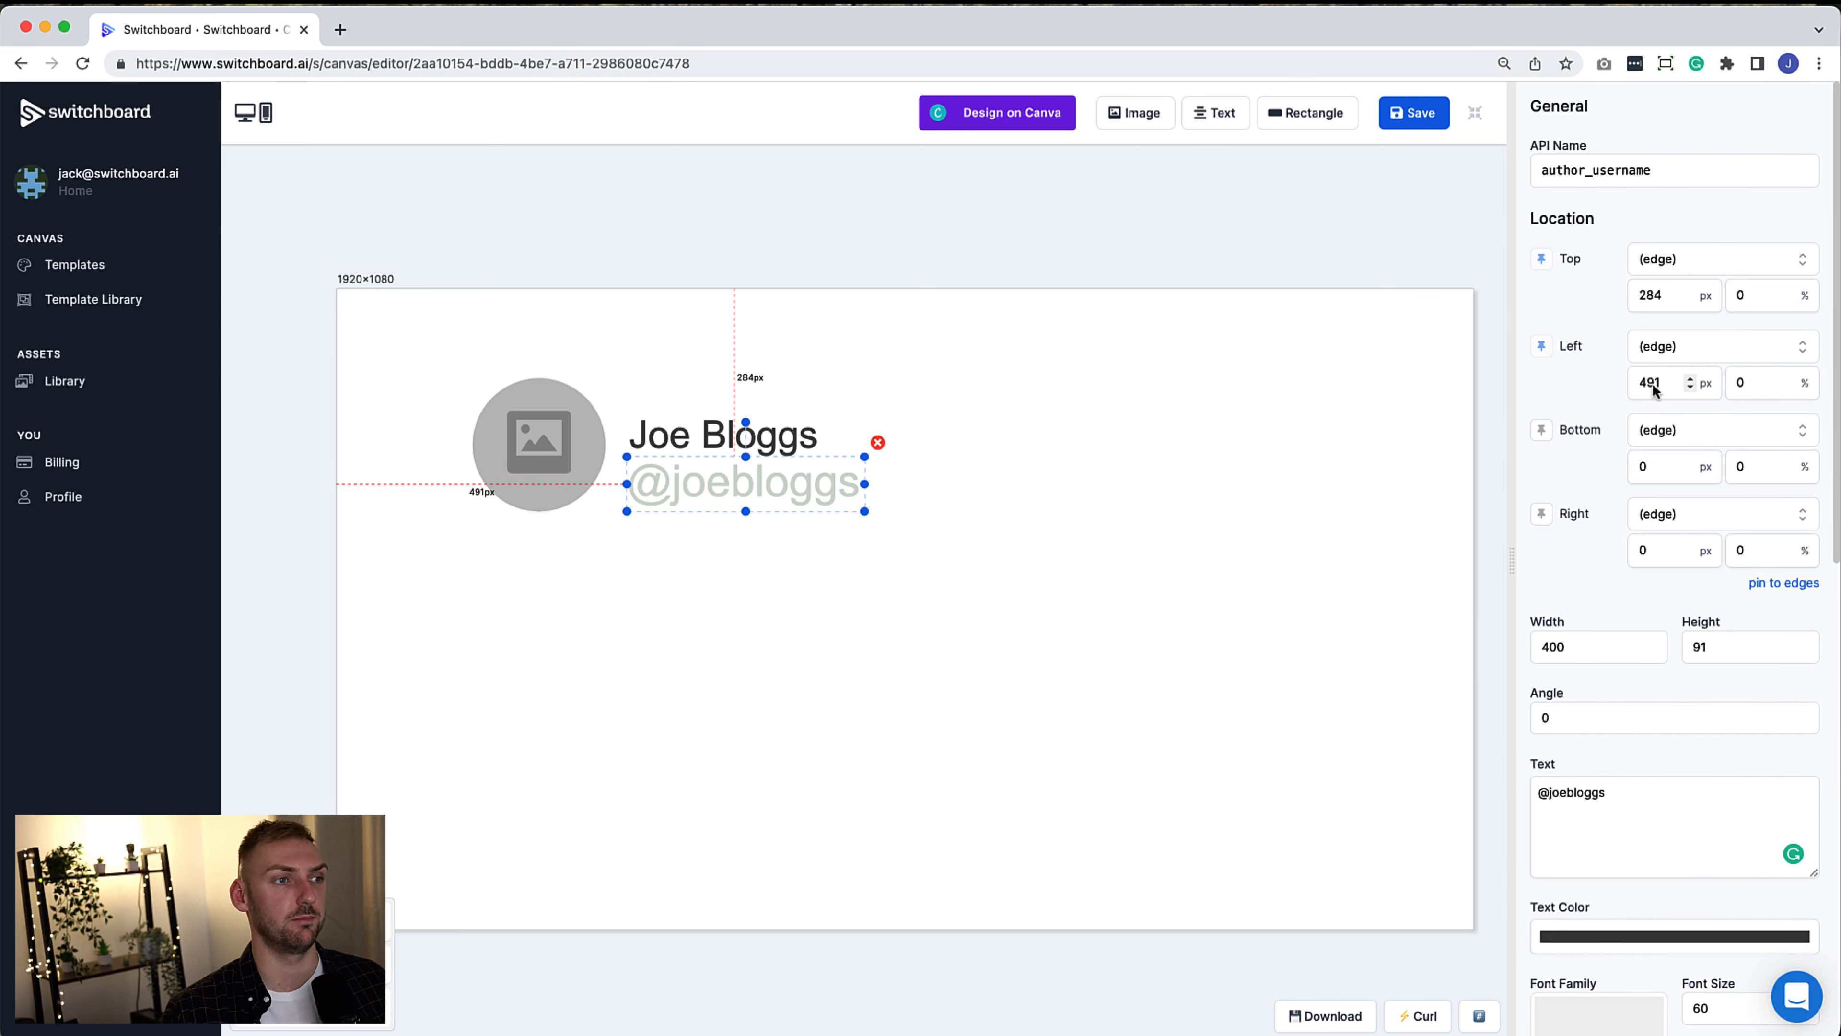
{"action": "left_click", "coordinate": [1680, 352]}
{"action": "left_click", "coordinate": [1705, 392]}
{"action": "left_click", "coordinate": [1754, 379]}
{"action": "left_click", "coordinate": [1762, 426]}
{"action": "left_click_drag", "start_coordinate": [1055, 493], "coordinate": [747, 493]}
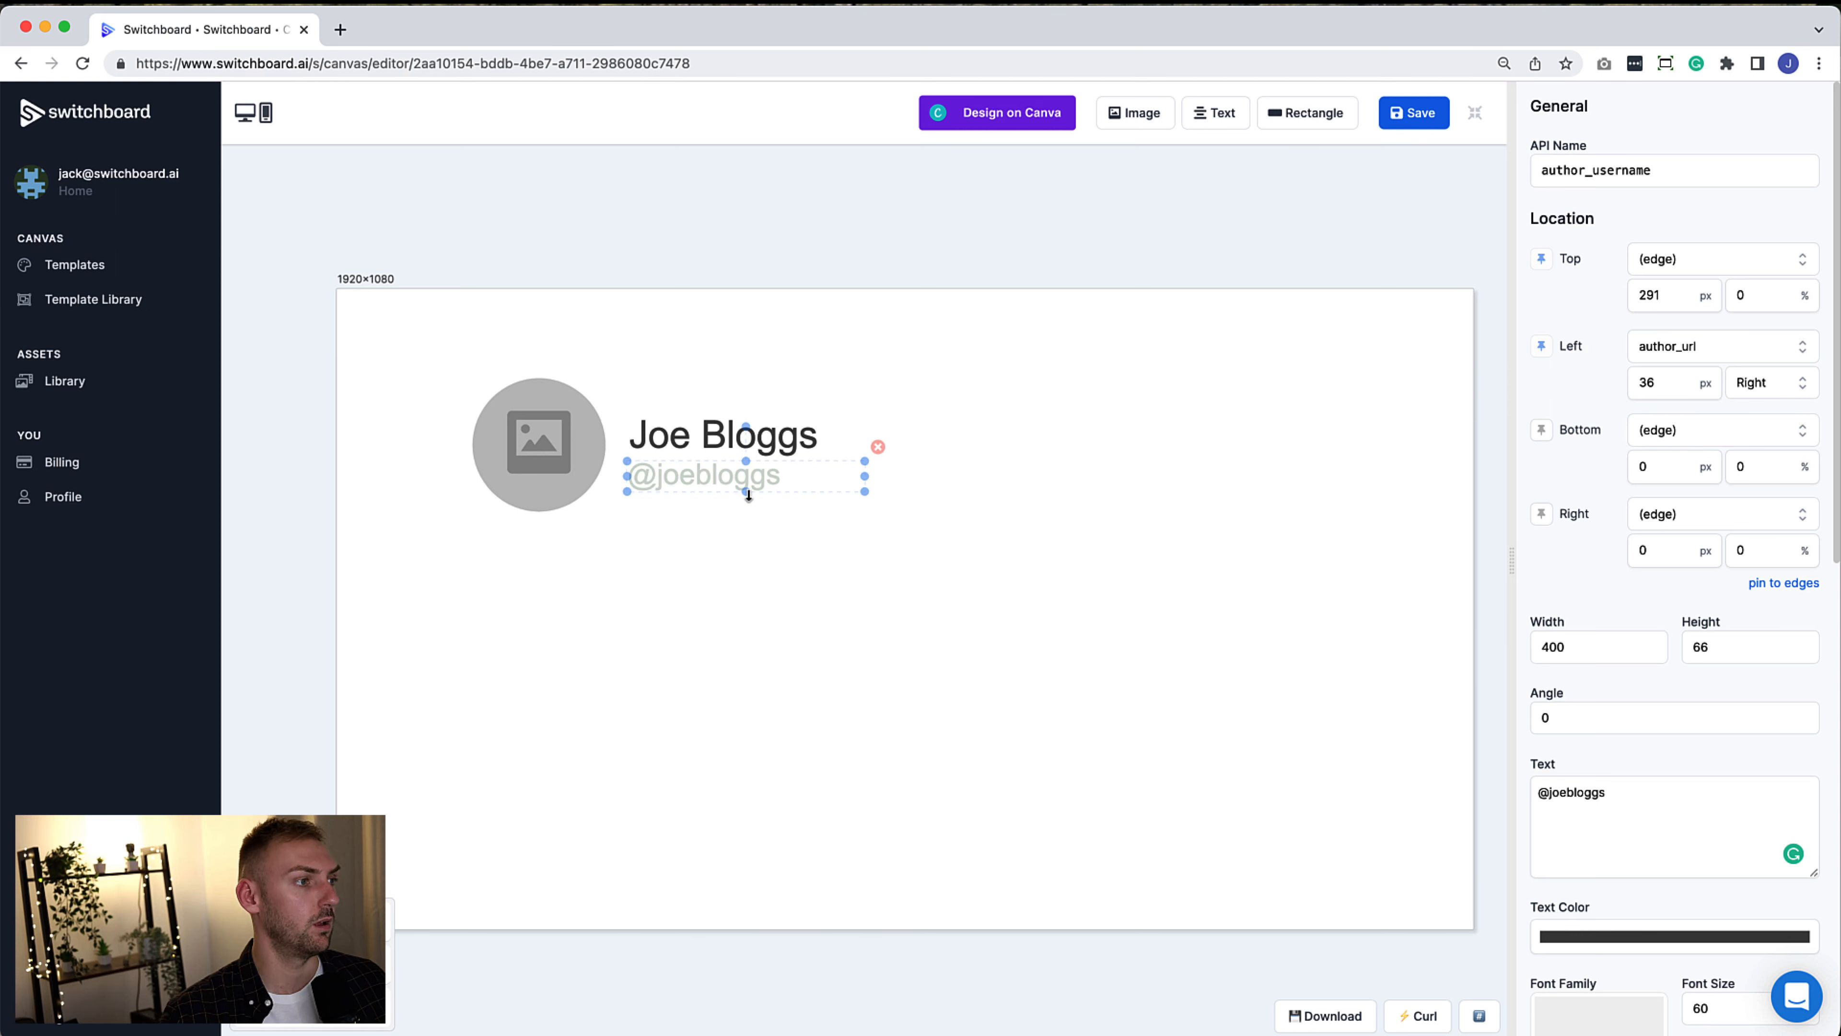
{"action": "left_click", "coordinate": [748, 502]}
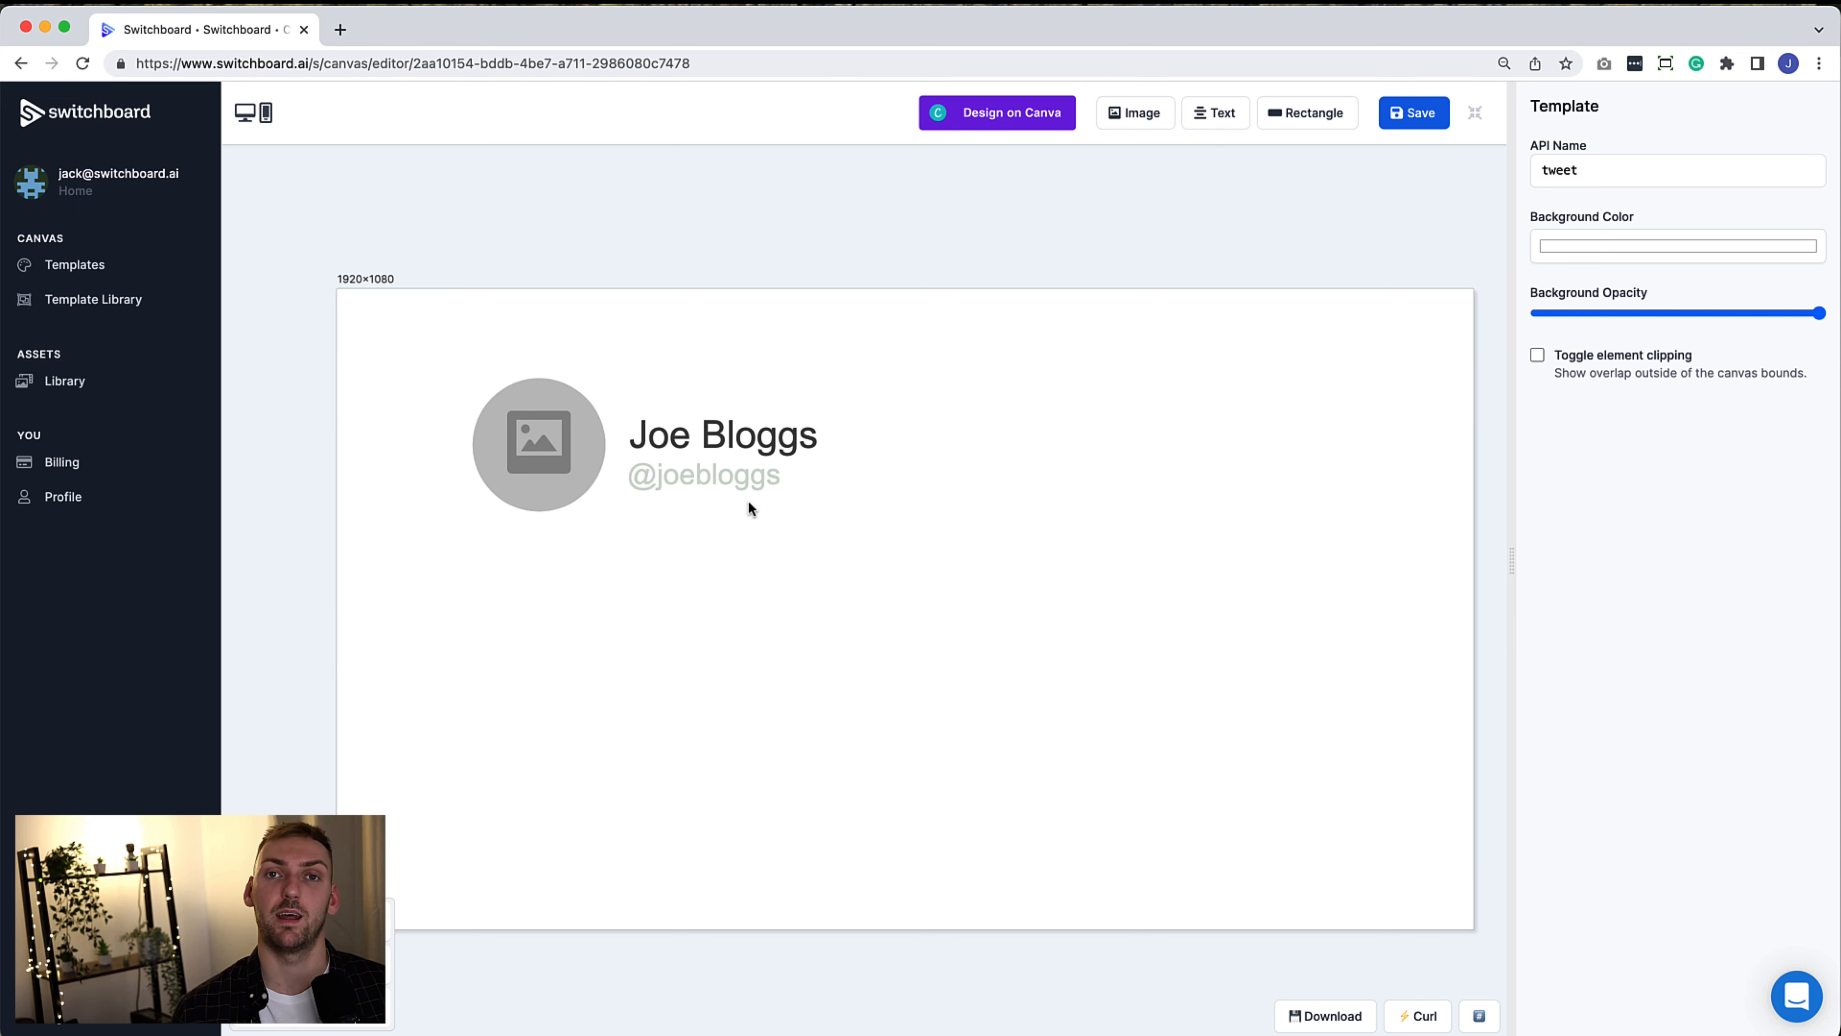
Add twitter-verified.png as an image contained in its bounds and shrink it
{"action": "left_click", "coordinate": [1135, 112]}
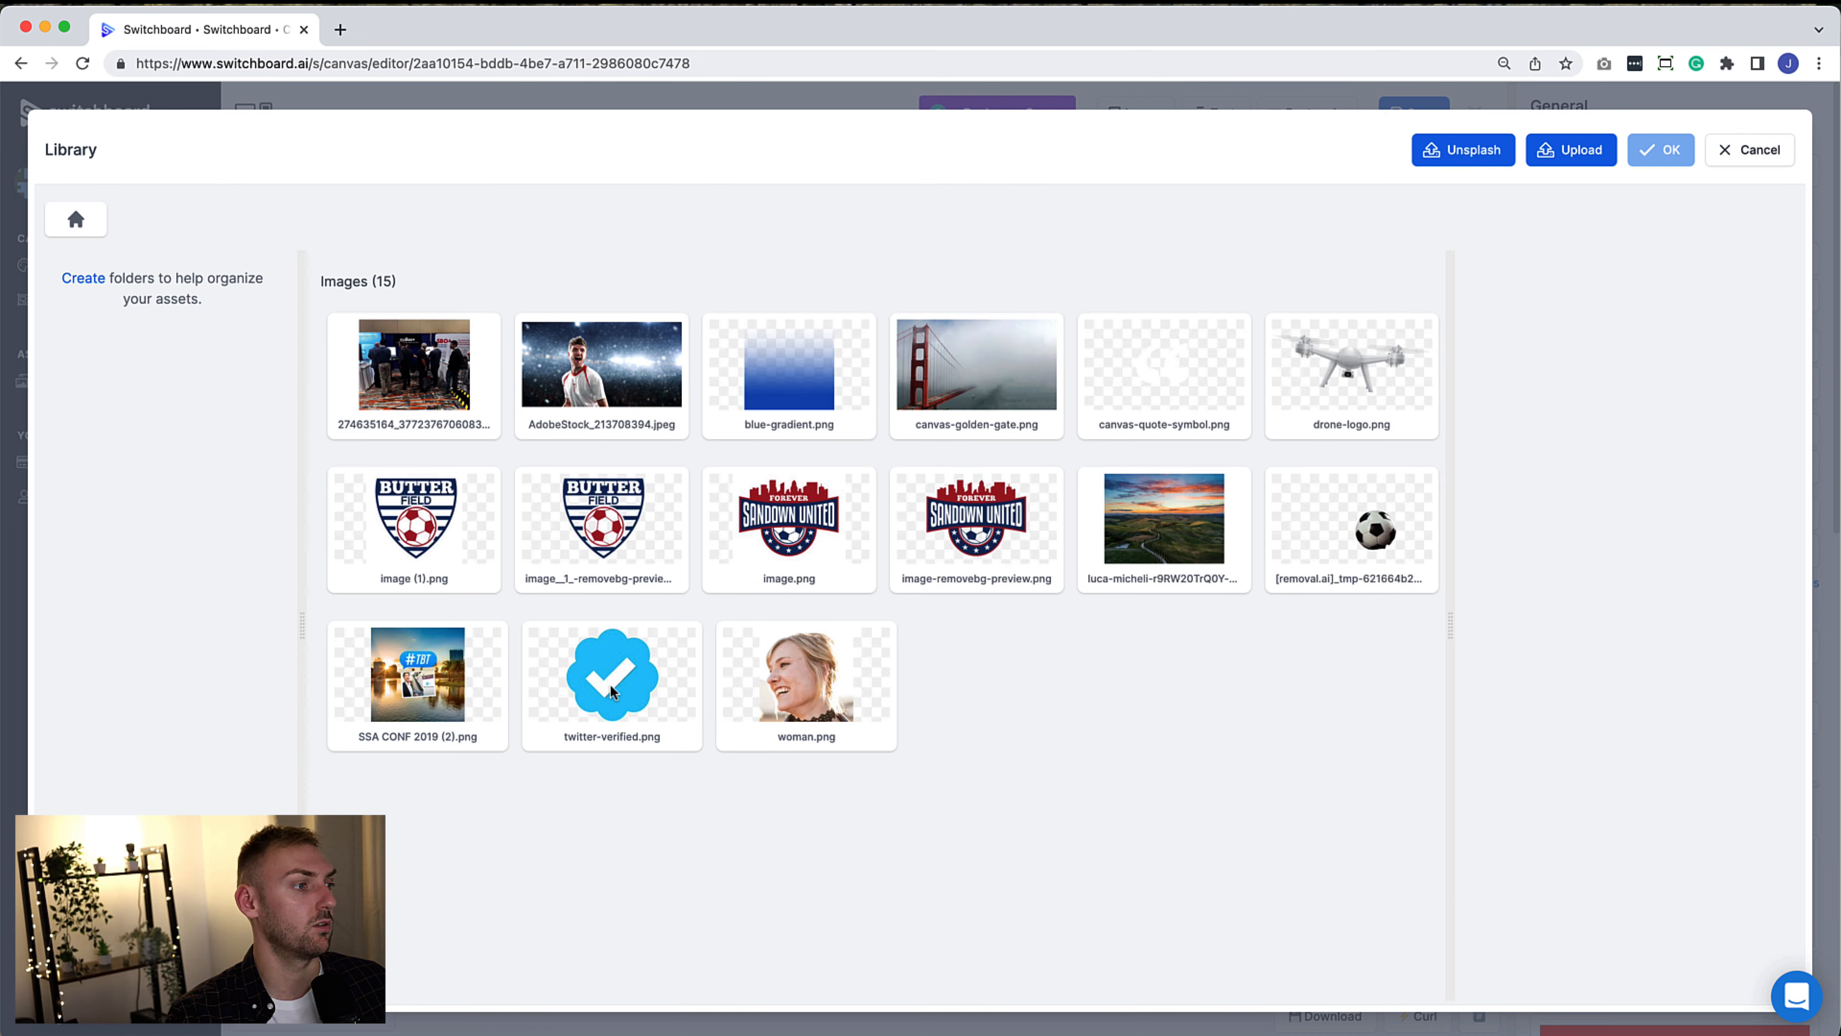
{"action": "left_click", "coordinate": [674, 736]}
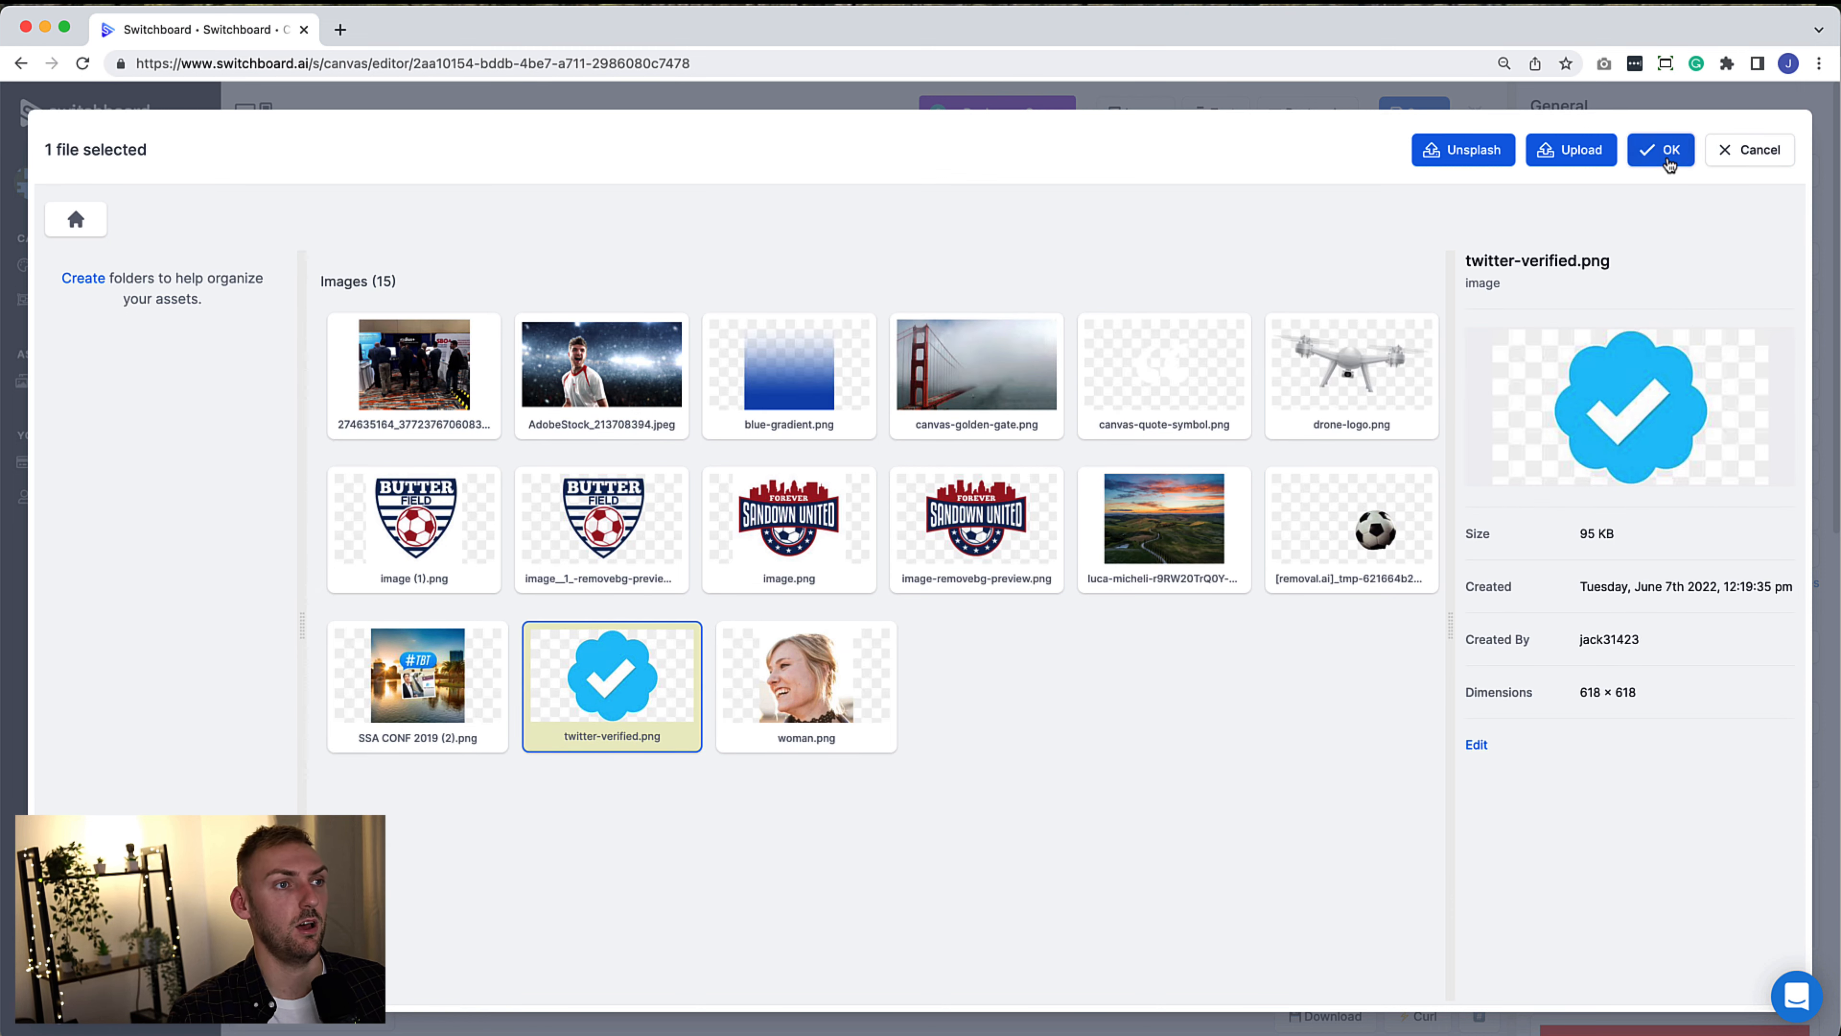
{"action": "left_click", "coordinate": [1662, 150]}
{"action": "scroll", "coordinate": [1685, 747], "scroll_direction": "down", "scroll_amount": 7}
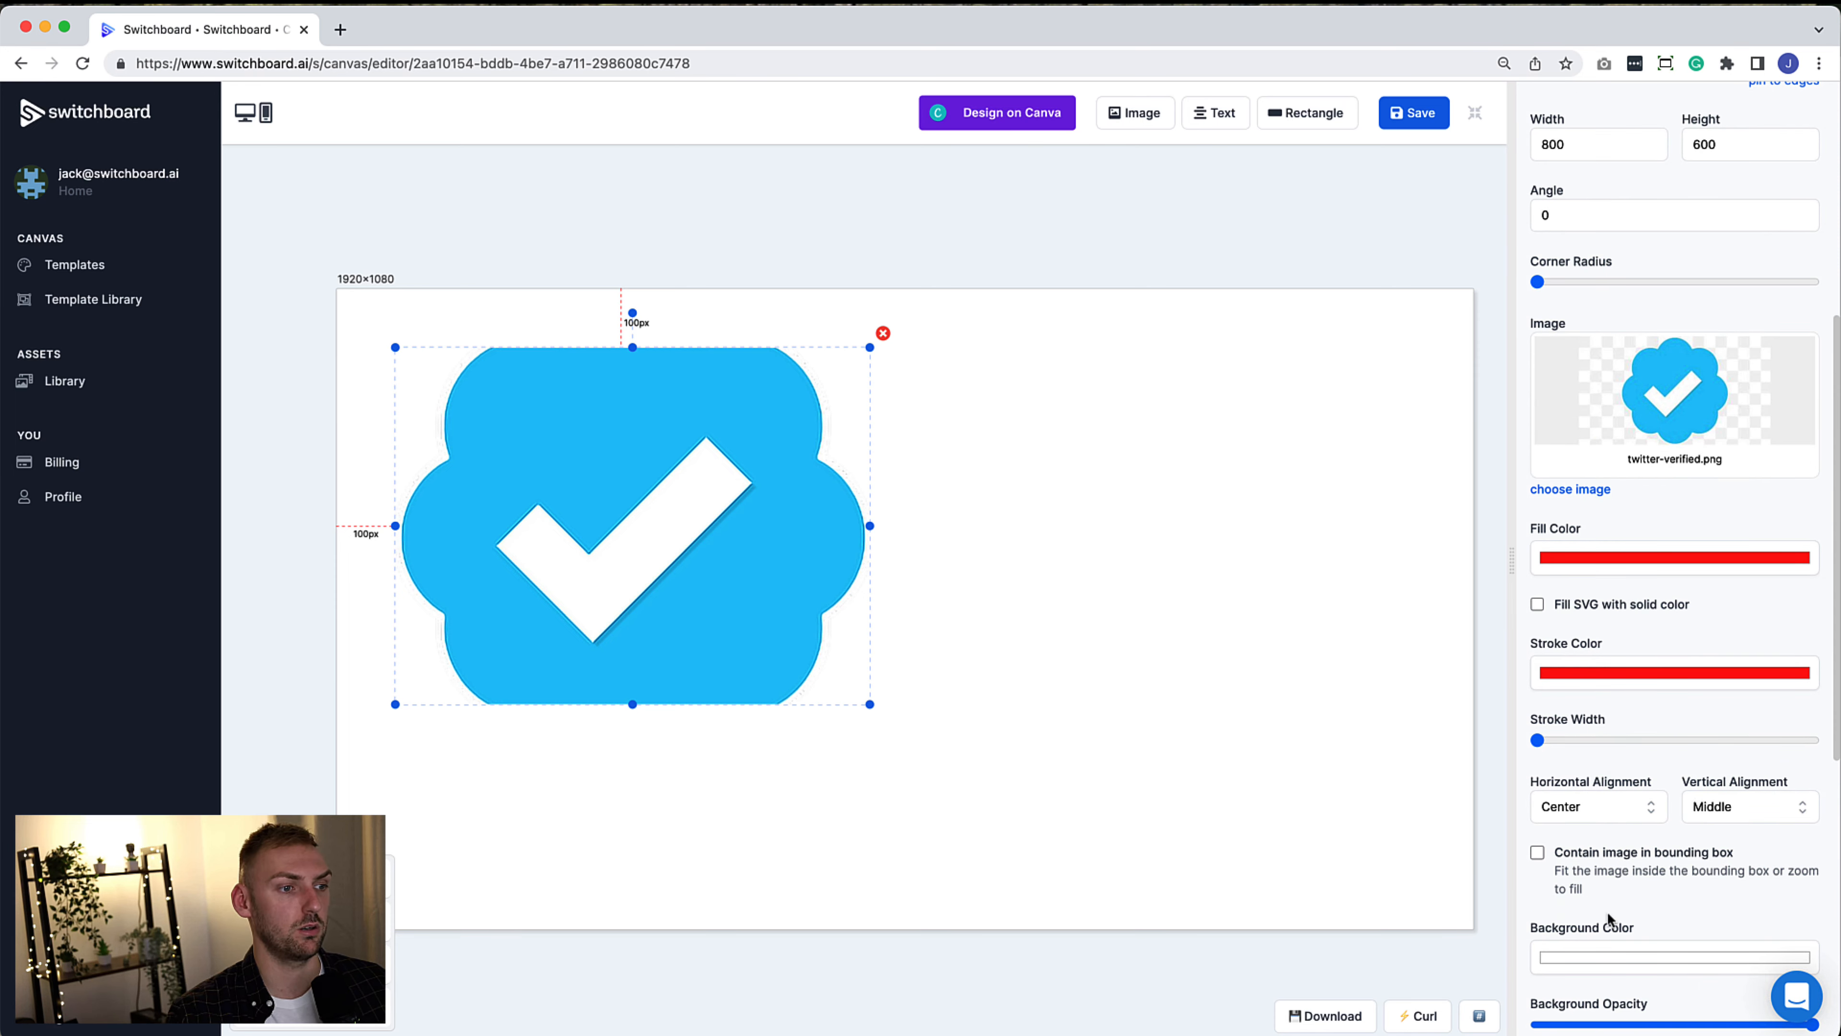
{"action": "left_click", "coordinate": [1536, 853]}
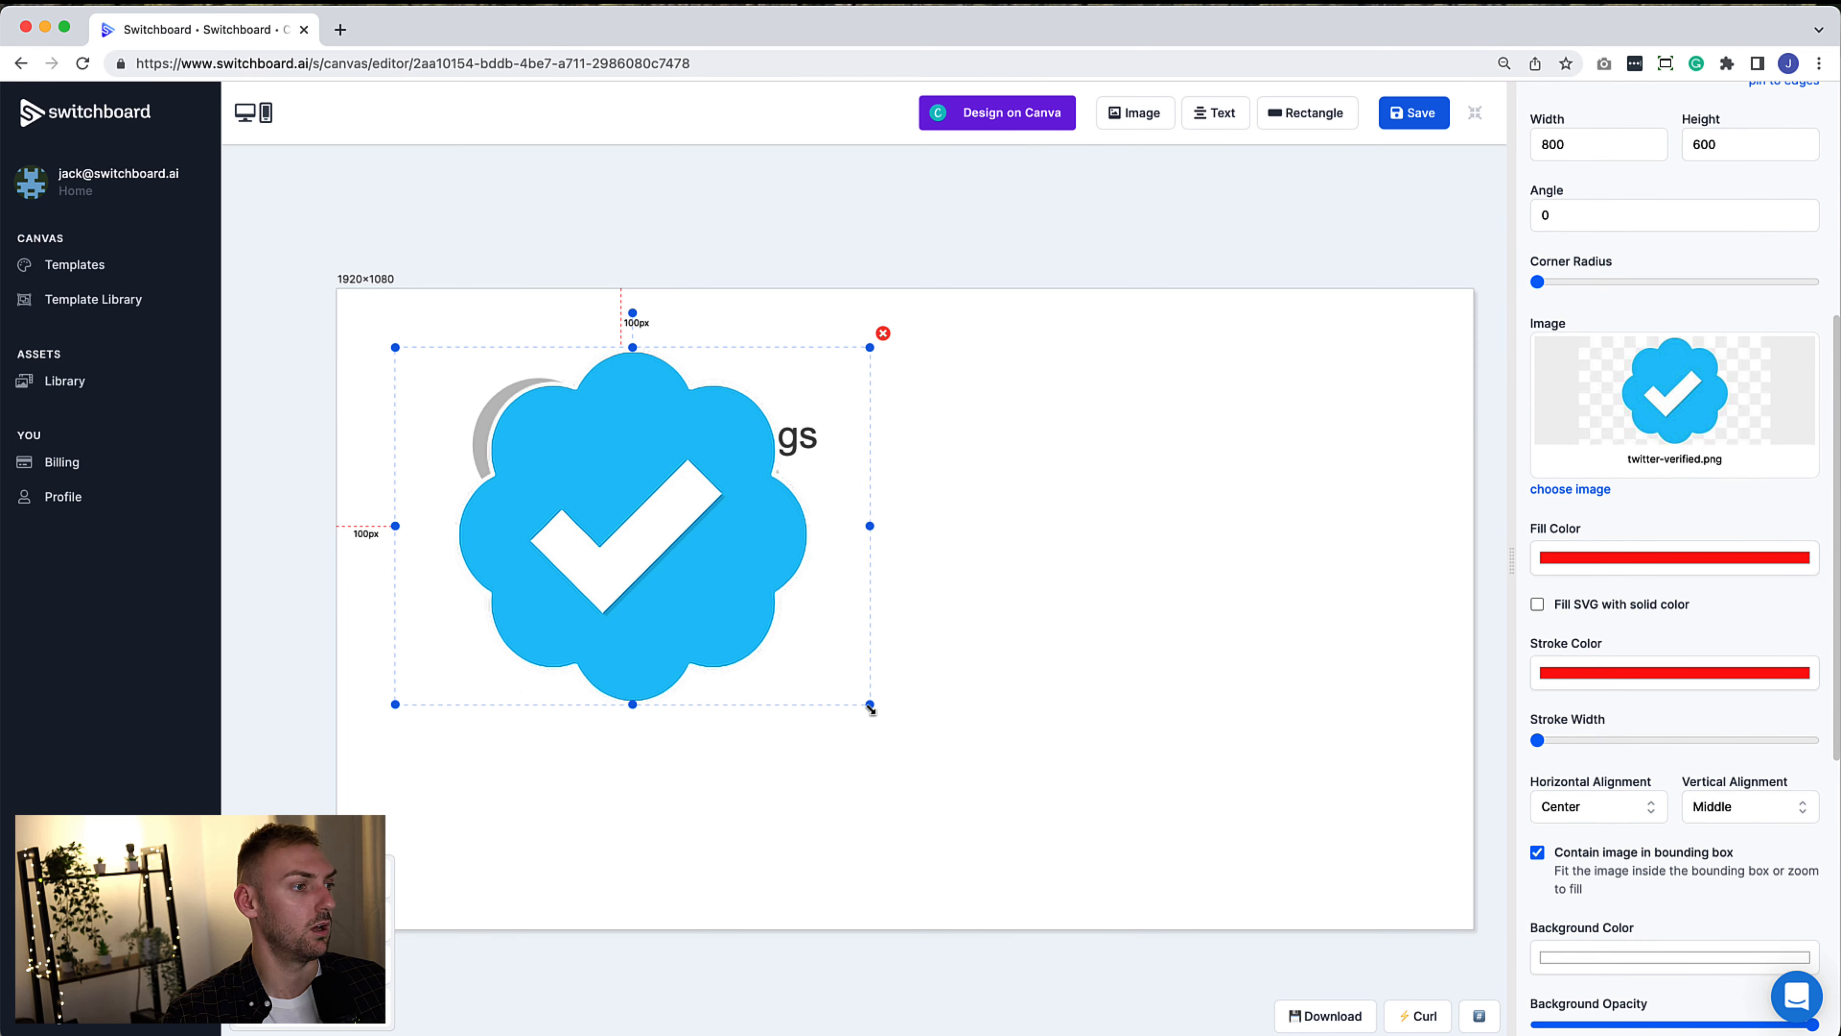
{"action": "left_click_drag", "start_coordinate": [870, 704], "coordinate": [851, 429]}
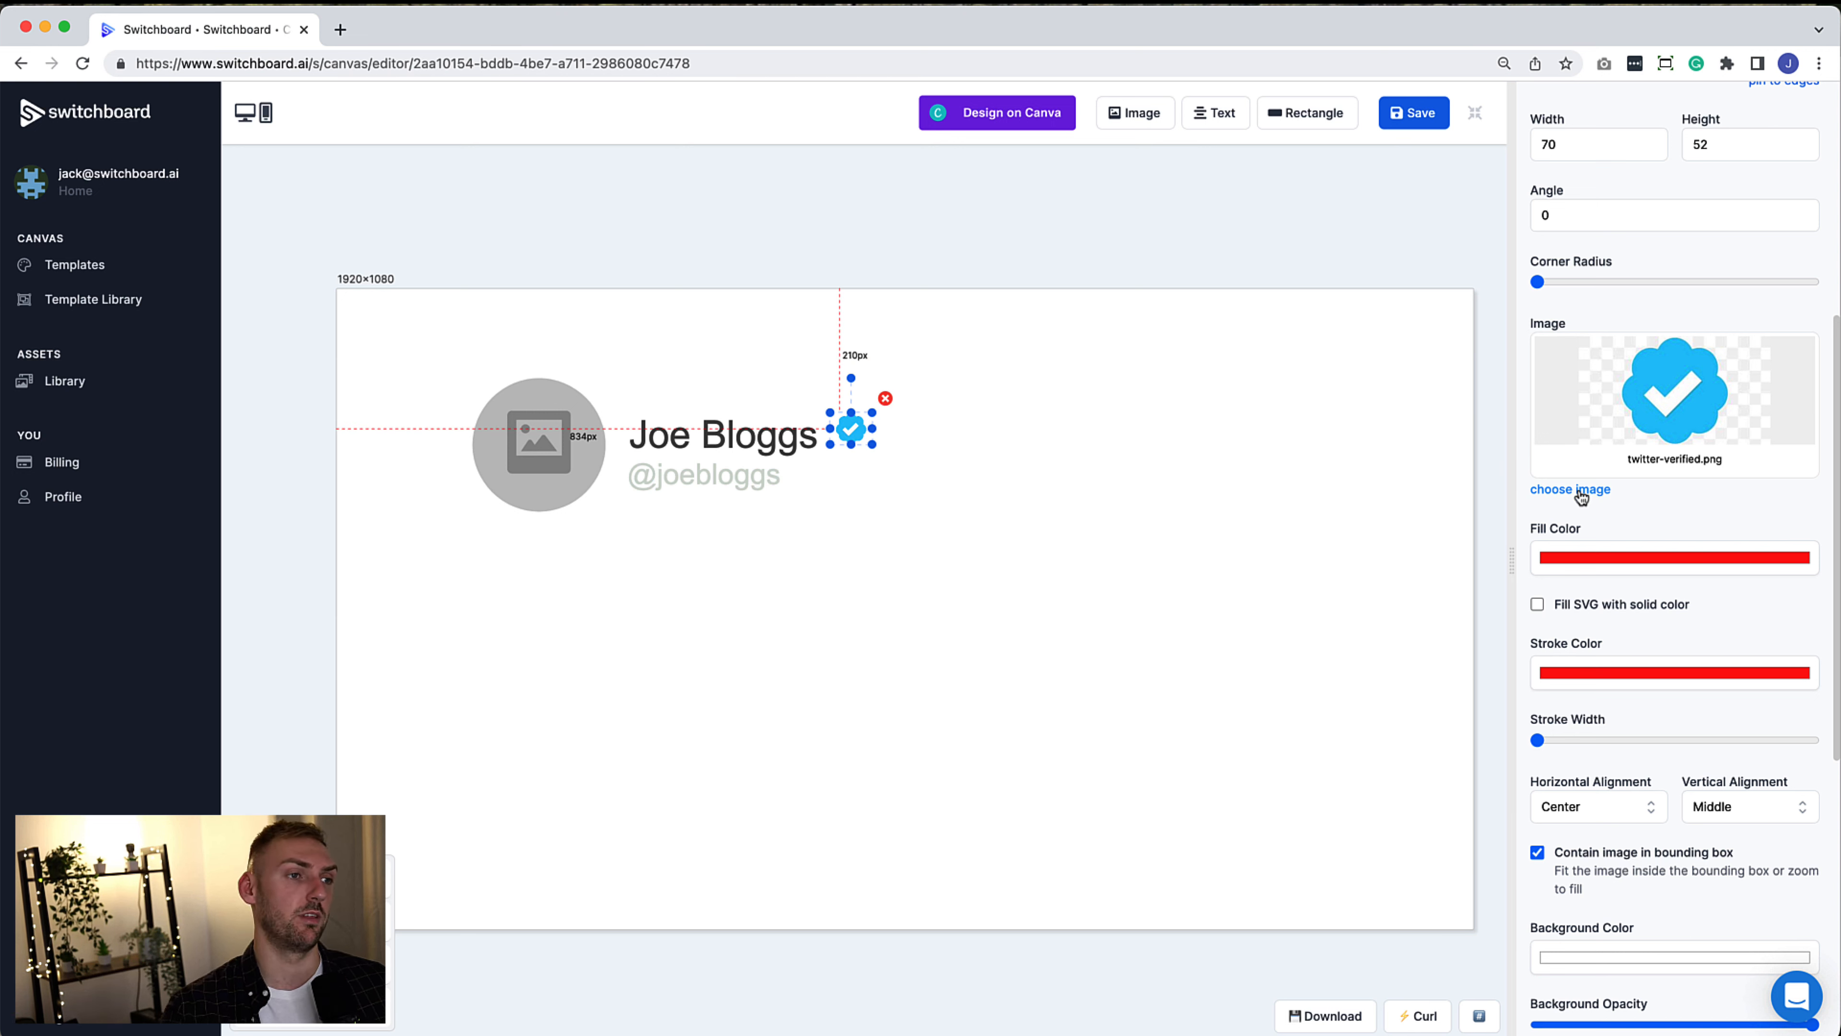
Pin the badge 0 px from author_name's right side at about 70×52
{"action": "scroll", "coordinate": [1594, 508], "scroll_direction": "up", "scroll_amount": 7}
{"action": "left_click", "coordinate": [1691, 371]}
{"action": "key", "text": "super+a"}
{"action": "type", "text": "0"}
{"action": "left_click", "coordinate": [1714, 346]}
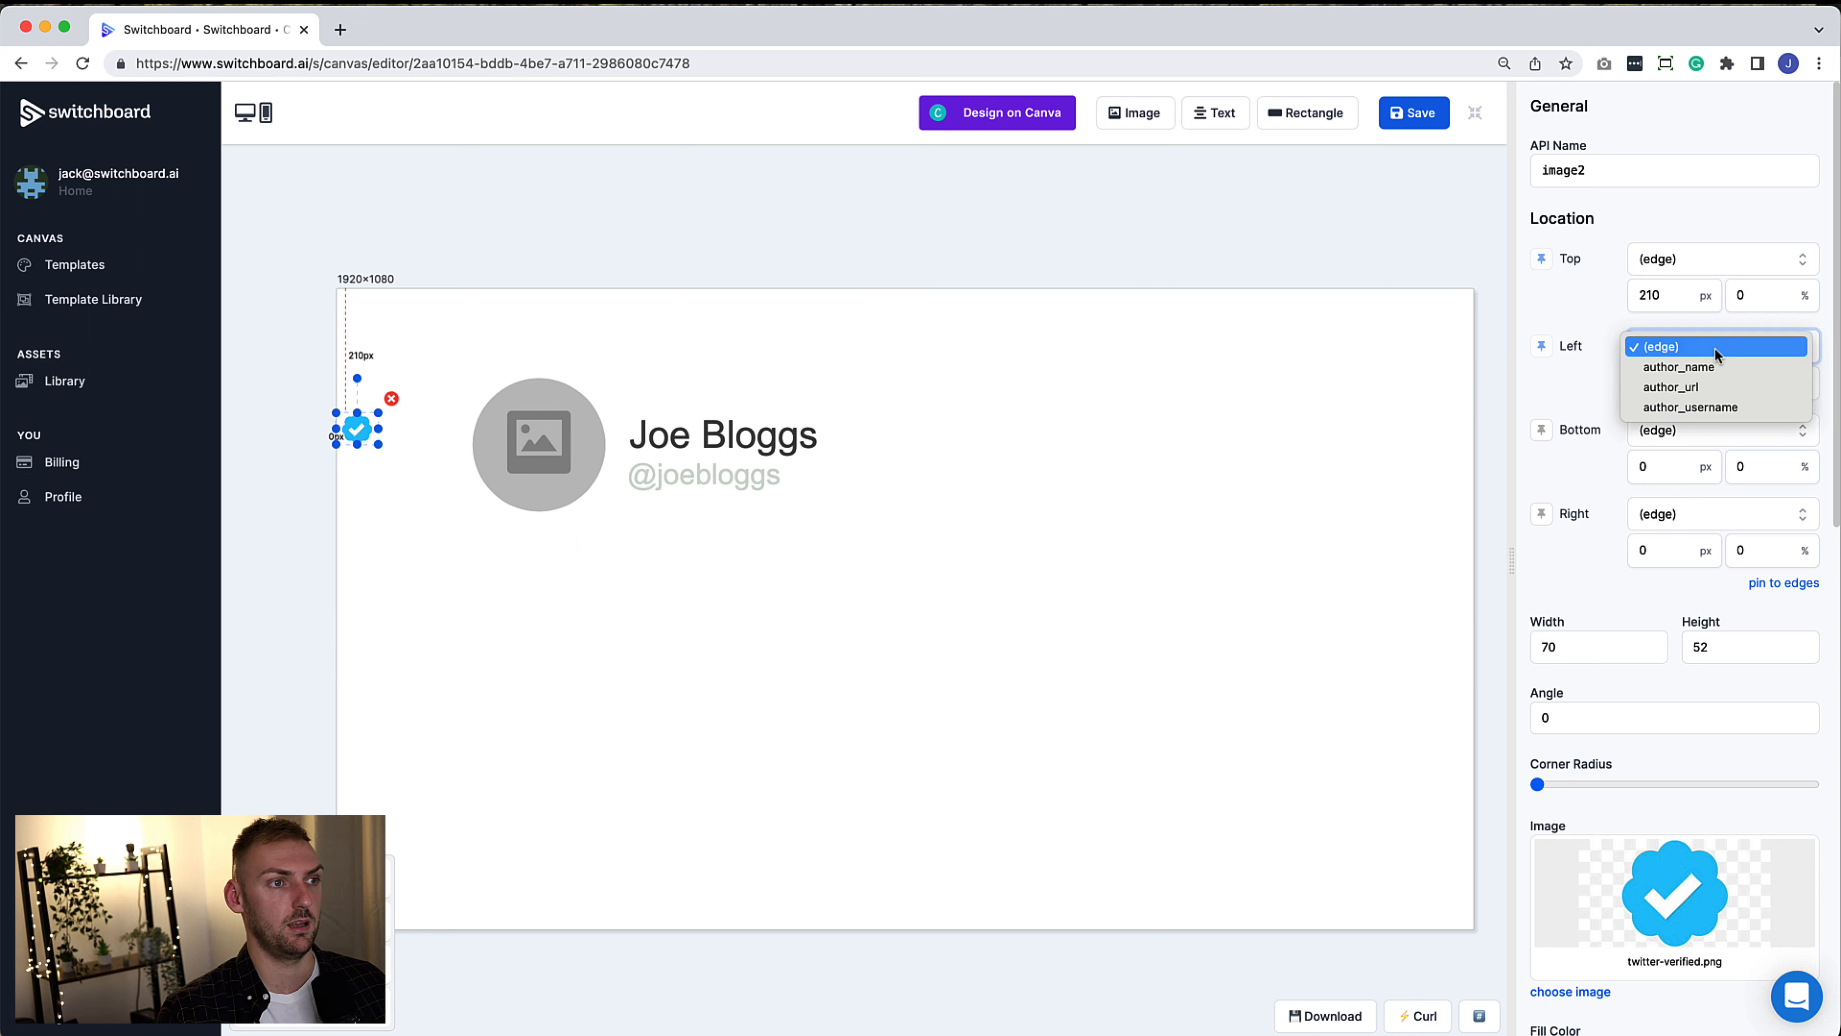
{"action": "key", "text": "Escape"}
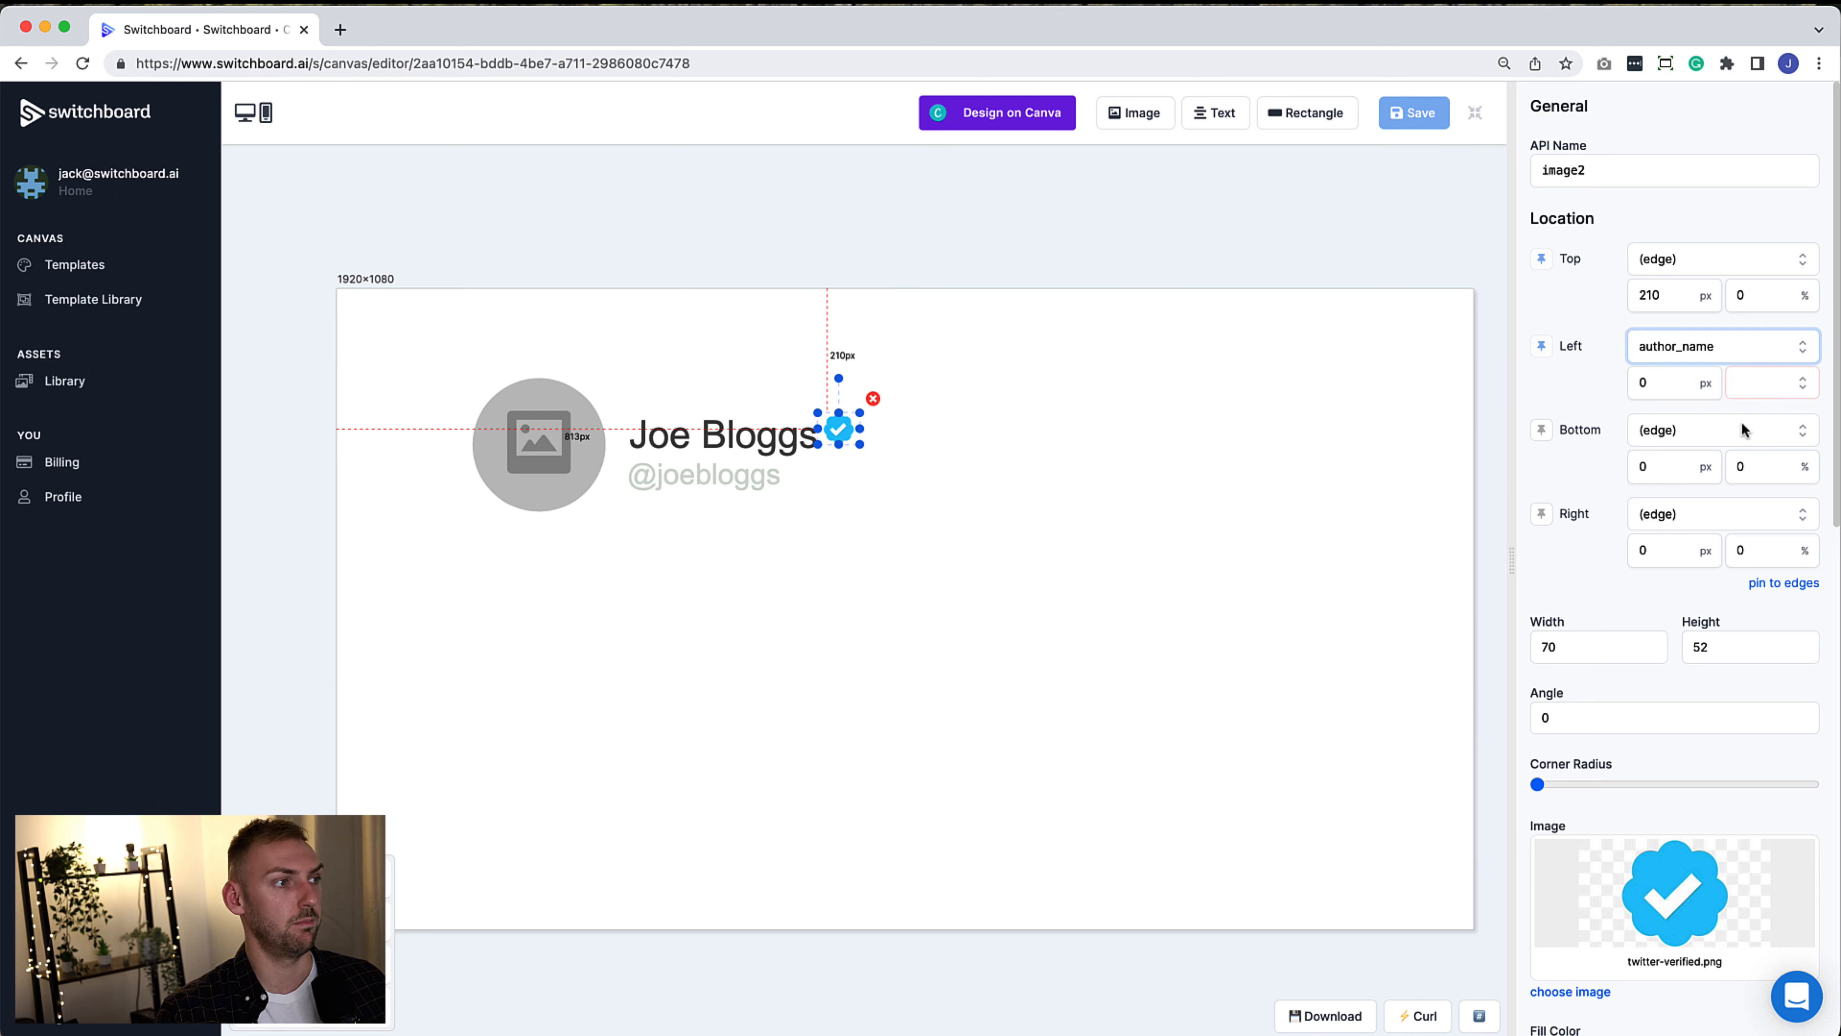
{"action": "left_click", "coordinate": [1760, 389]}
{"action": "left_click", "coordinate": [1759, 426]}
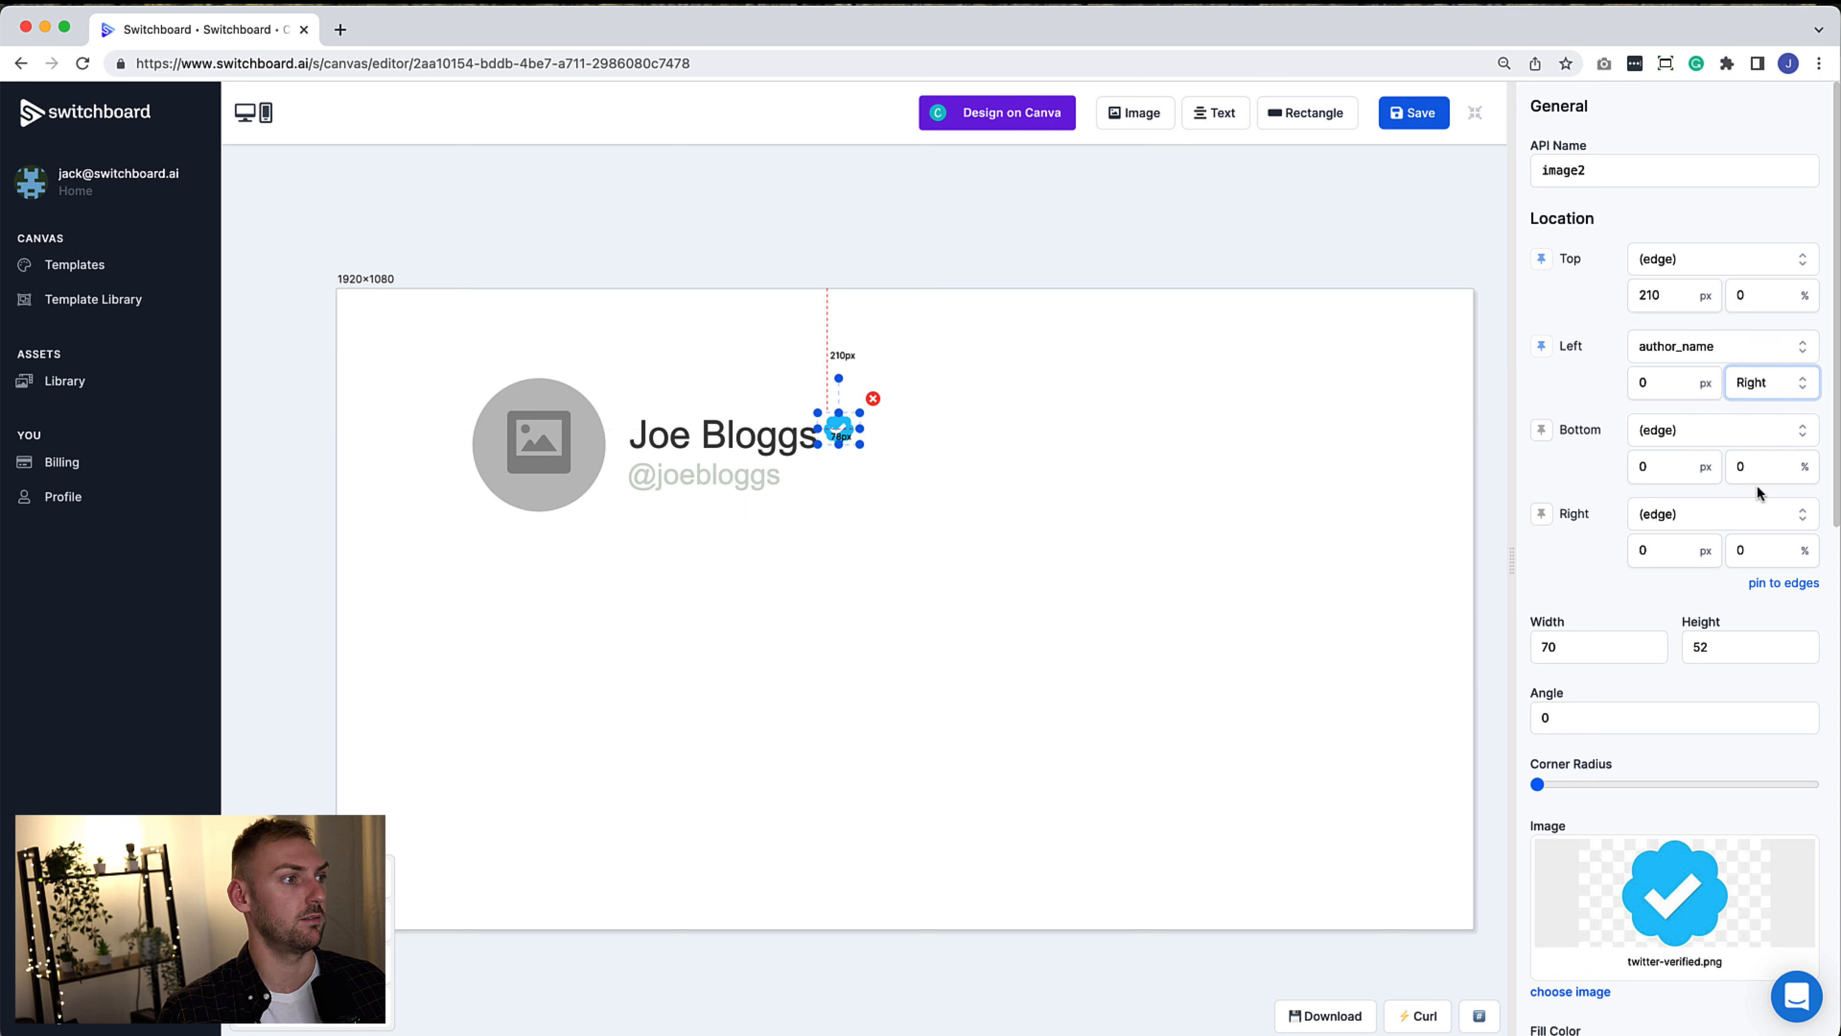
{"action": "left_click_drag", "start_coordinate": [860, 444], "coordinate": [854, 444]}
{"action": "left_click", "coordinate": [855, 467]}
{"action": "left_click", "coordinate": [925, 557]}
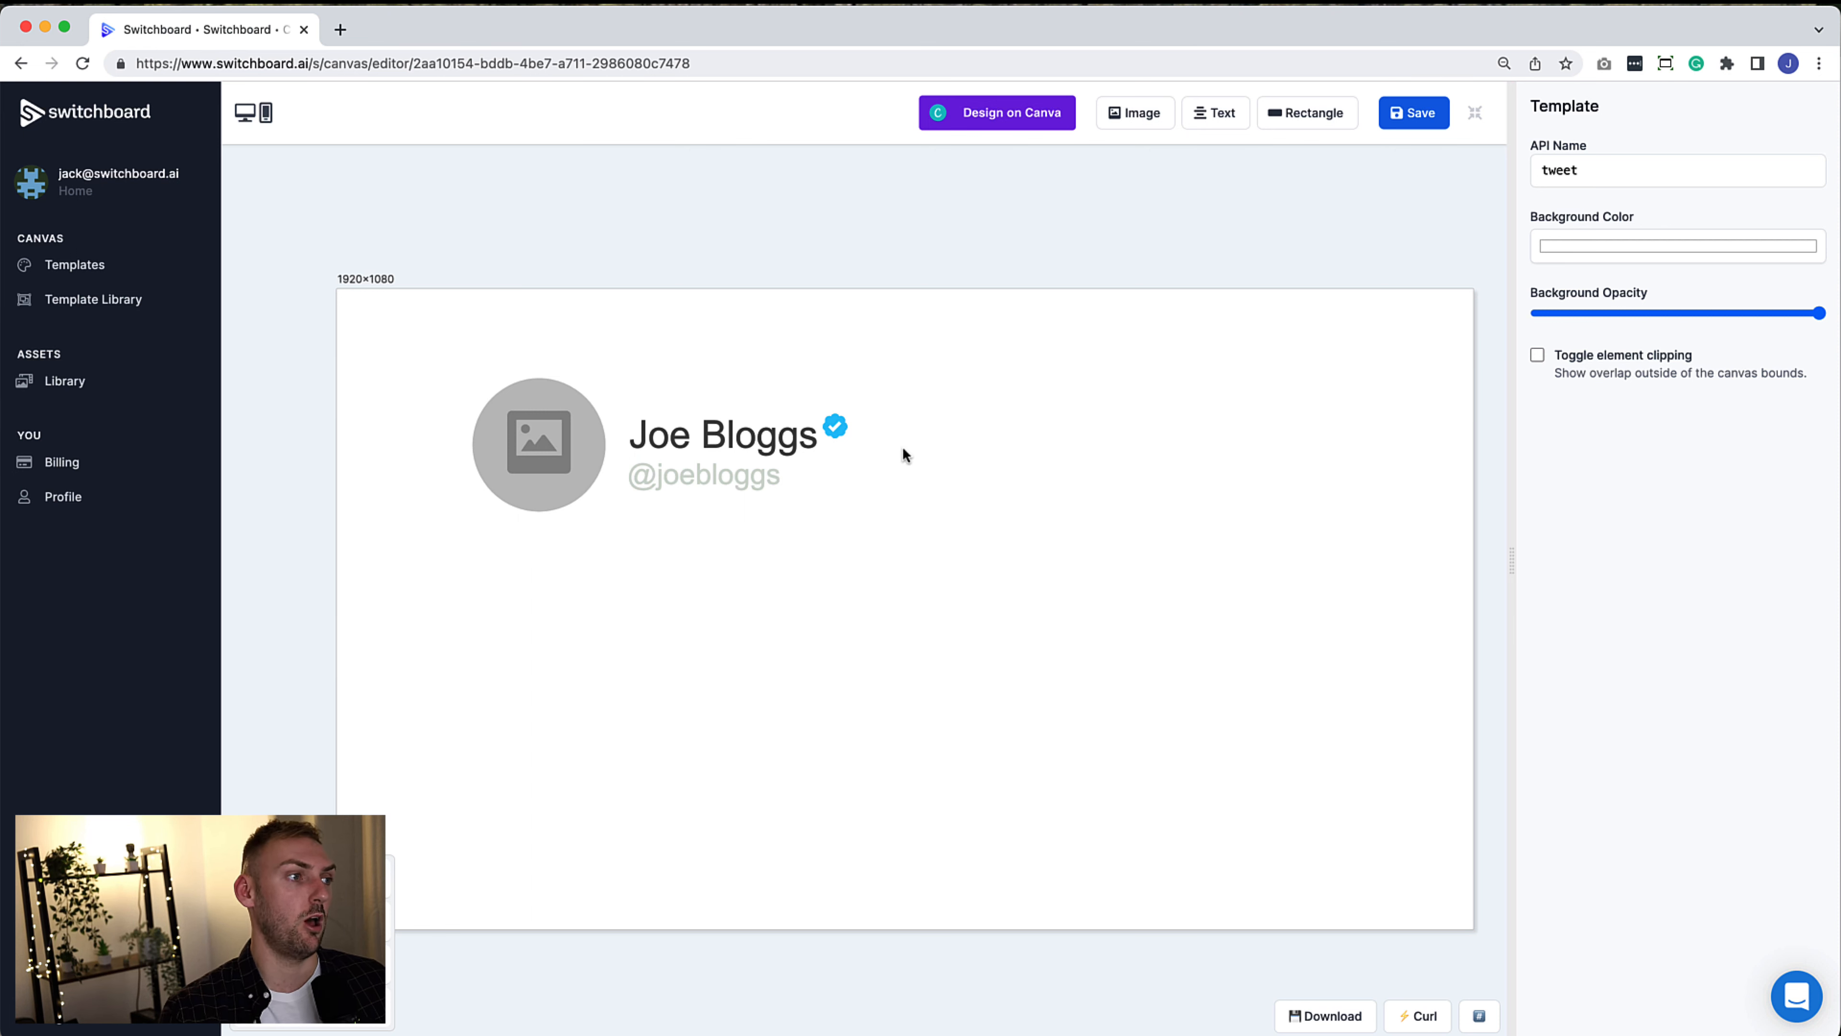
Set the badge's element opacity to 0 and rename it from image2 to verified
{"action": "left_click", "coordinate": [835, 426]}
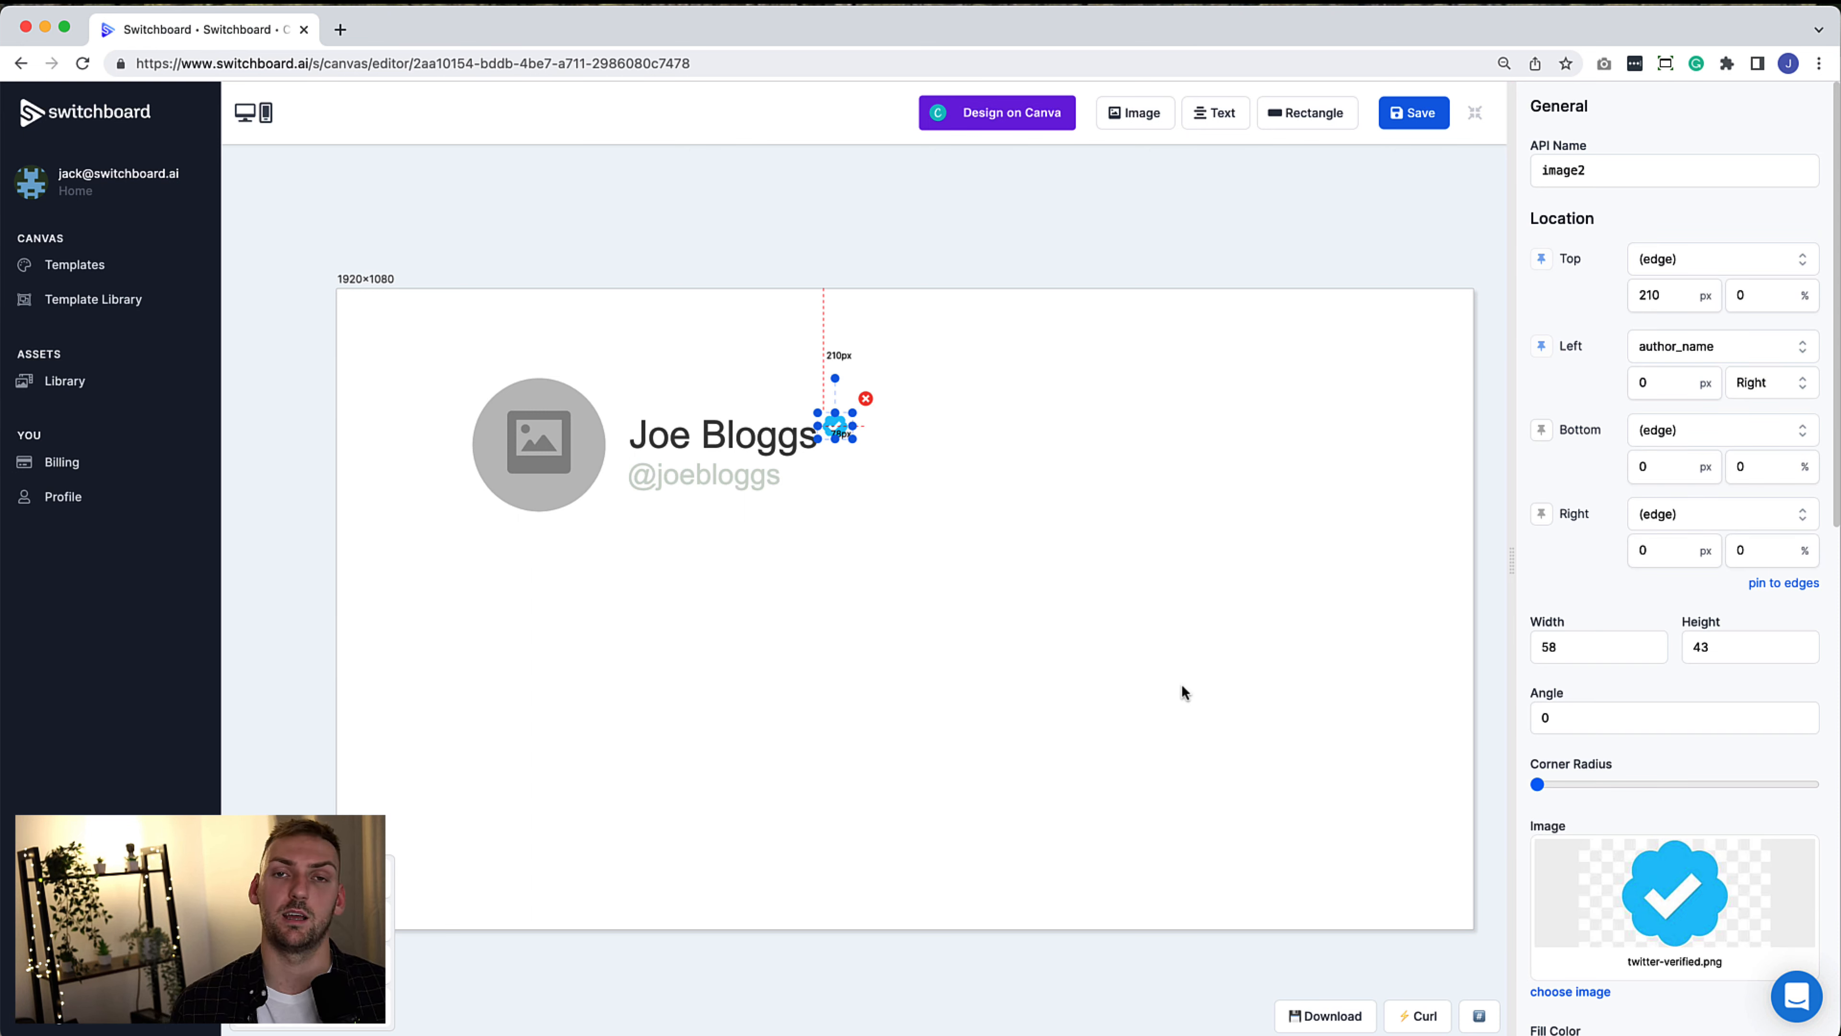
{"action": "scroll", "coordinate": [1640, 663], "scroll_direction": "down", "scroll_amount": 10}
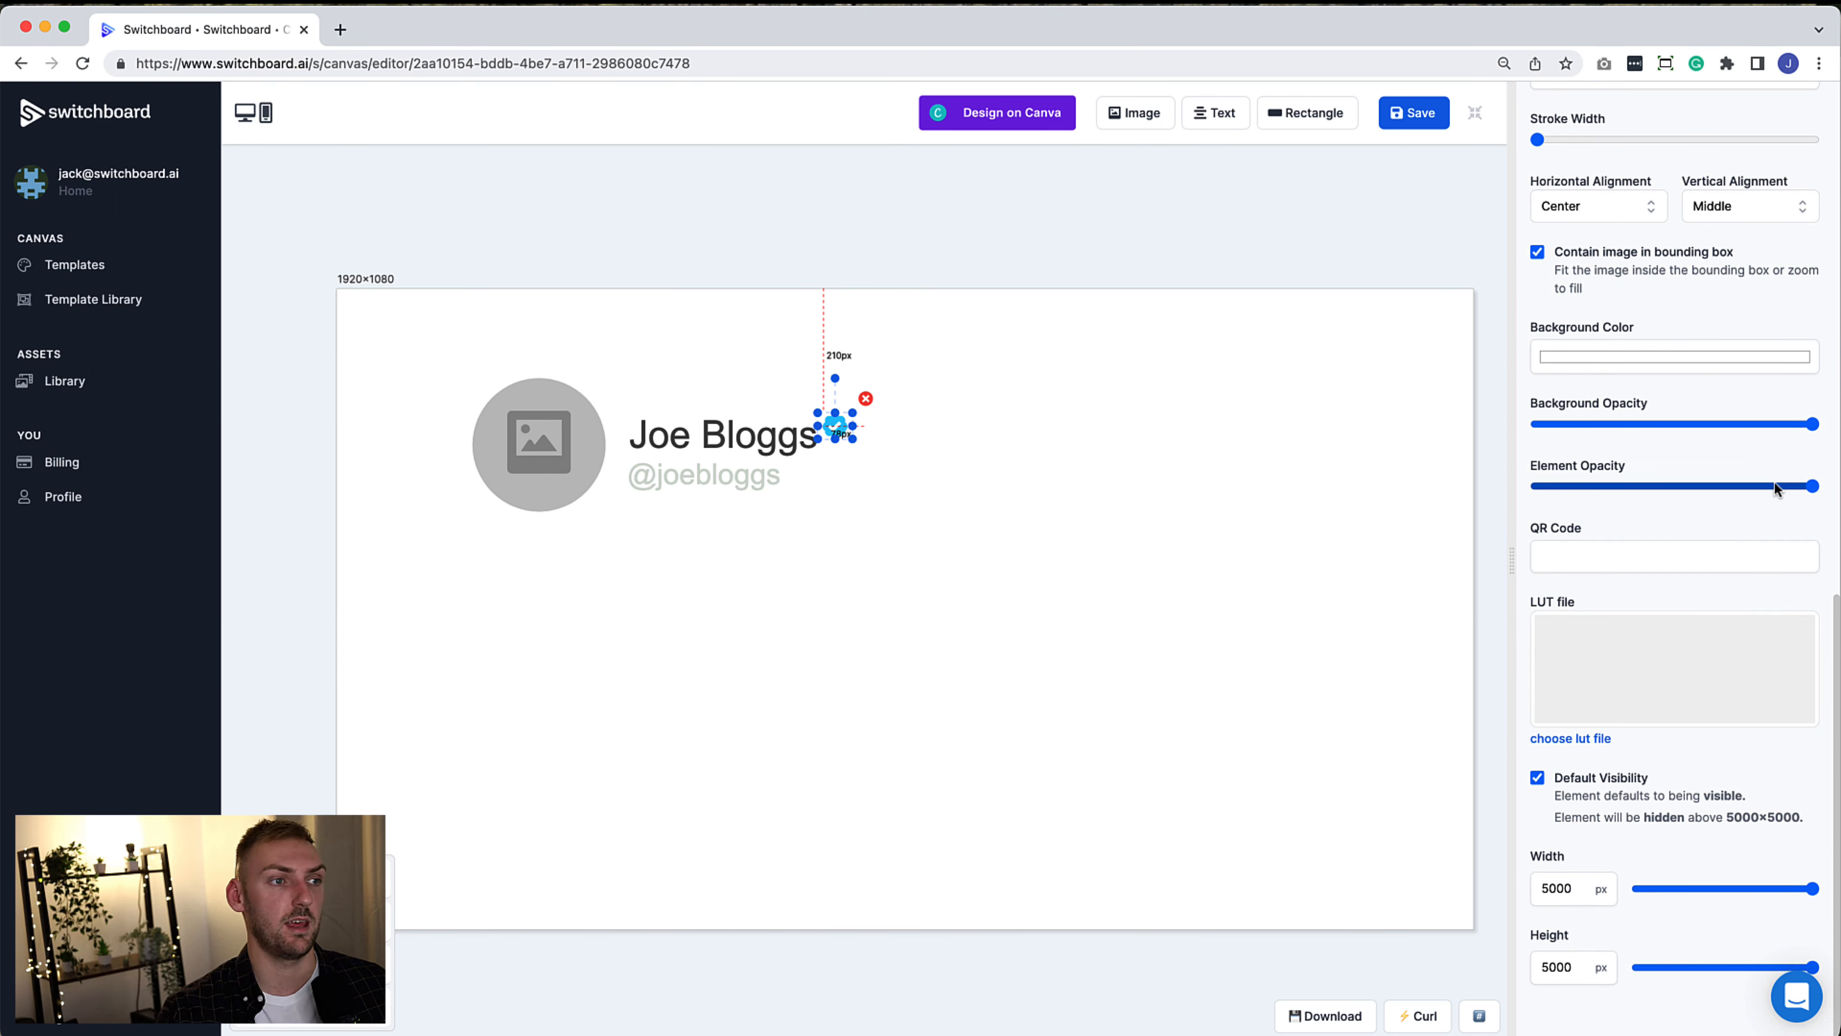
{"action": "left_click_drag", "start_coordinate": [1814, 487], "coordinate": [1359, 491]}
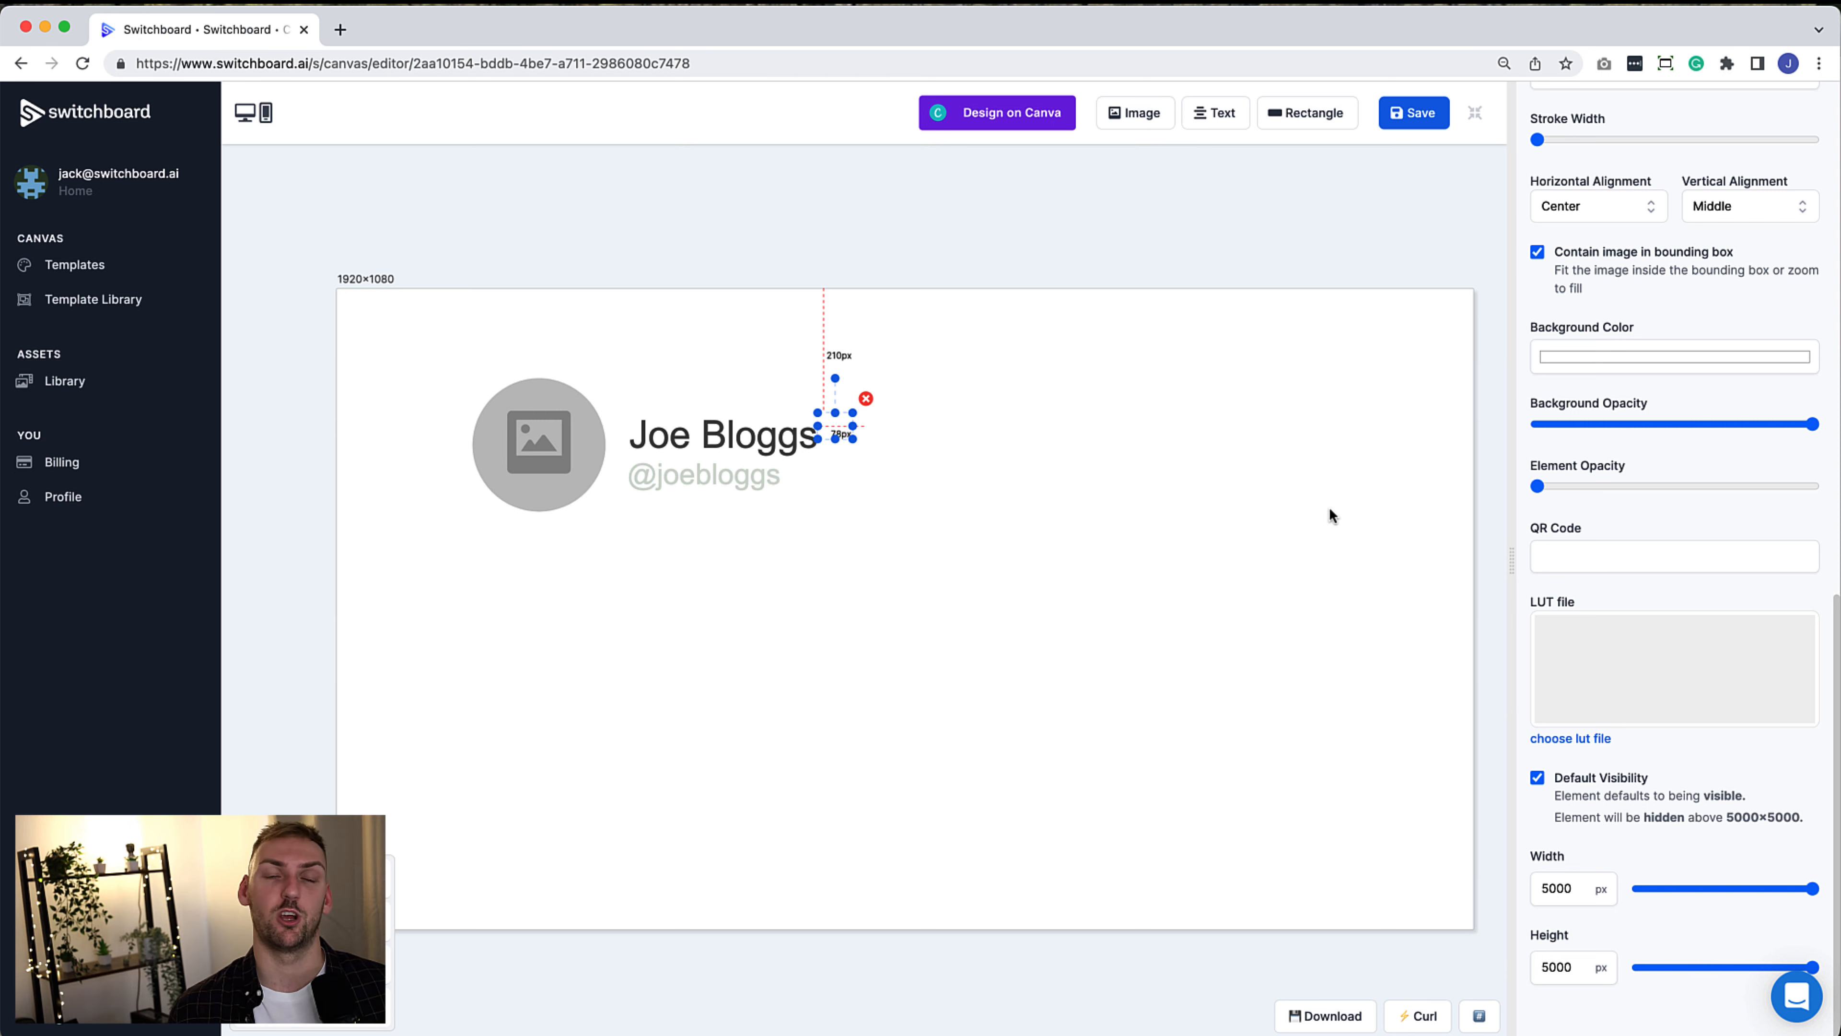
{"action": "scroll", "coordinate": [1664, 229], "scroll_direction": "up", "scroll_amount": 10}
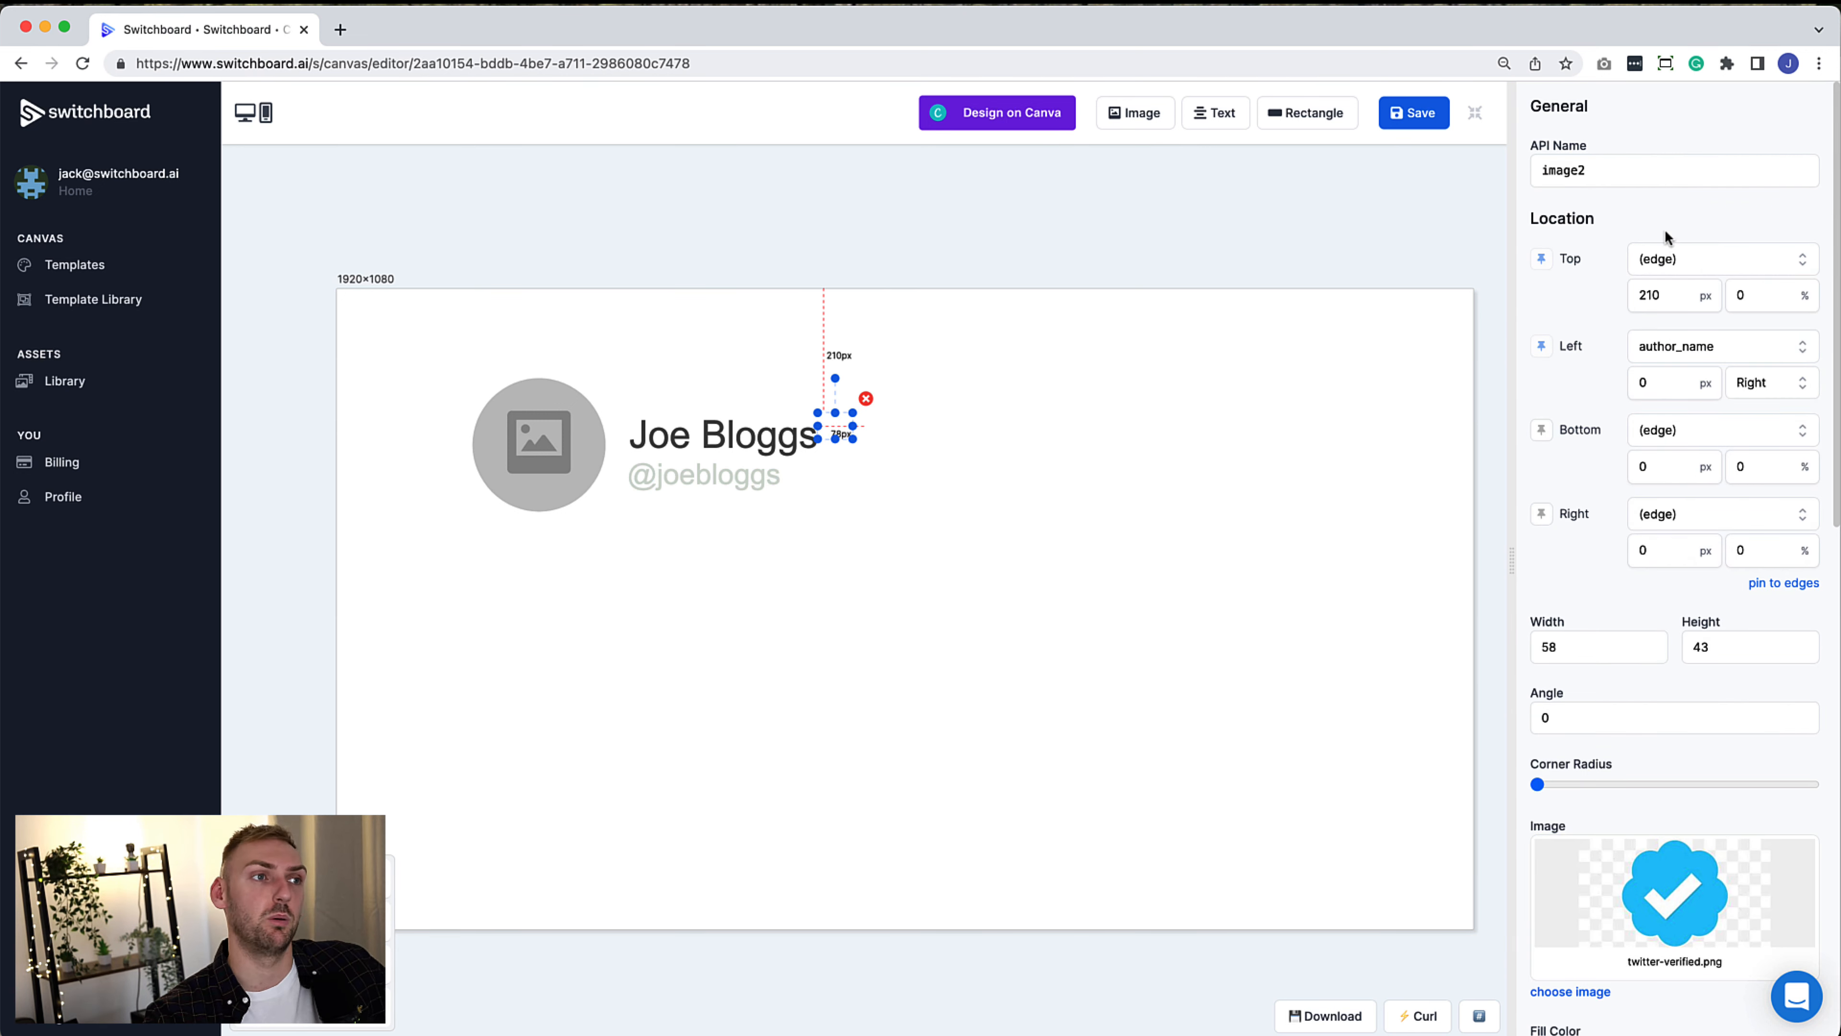
{"action": "double_click", "coordinate": [1633, 182]}
{"action": "type", "text": "verified"}
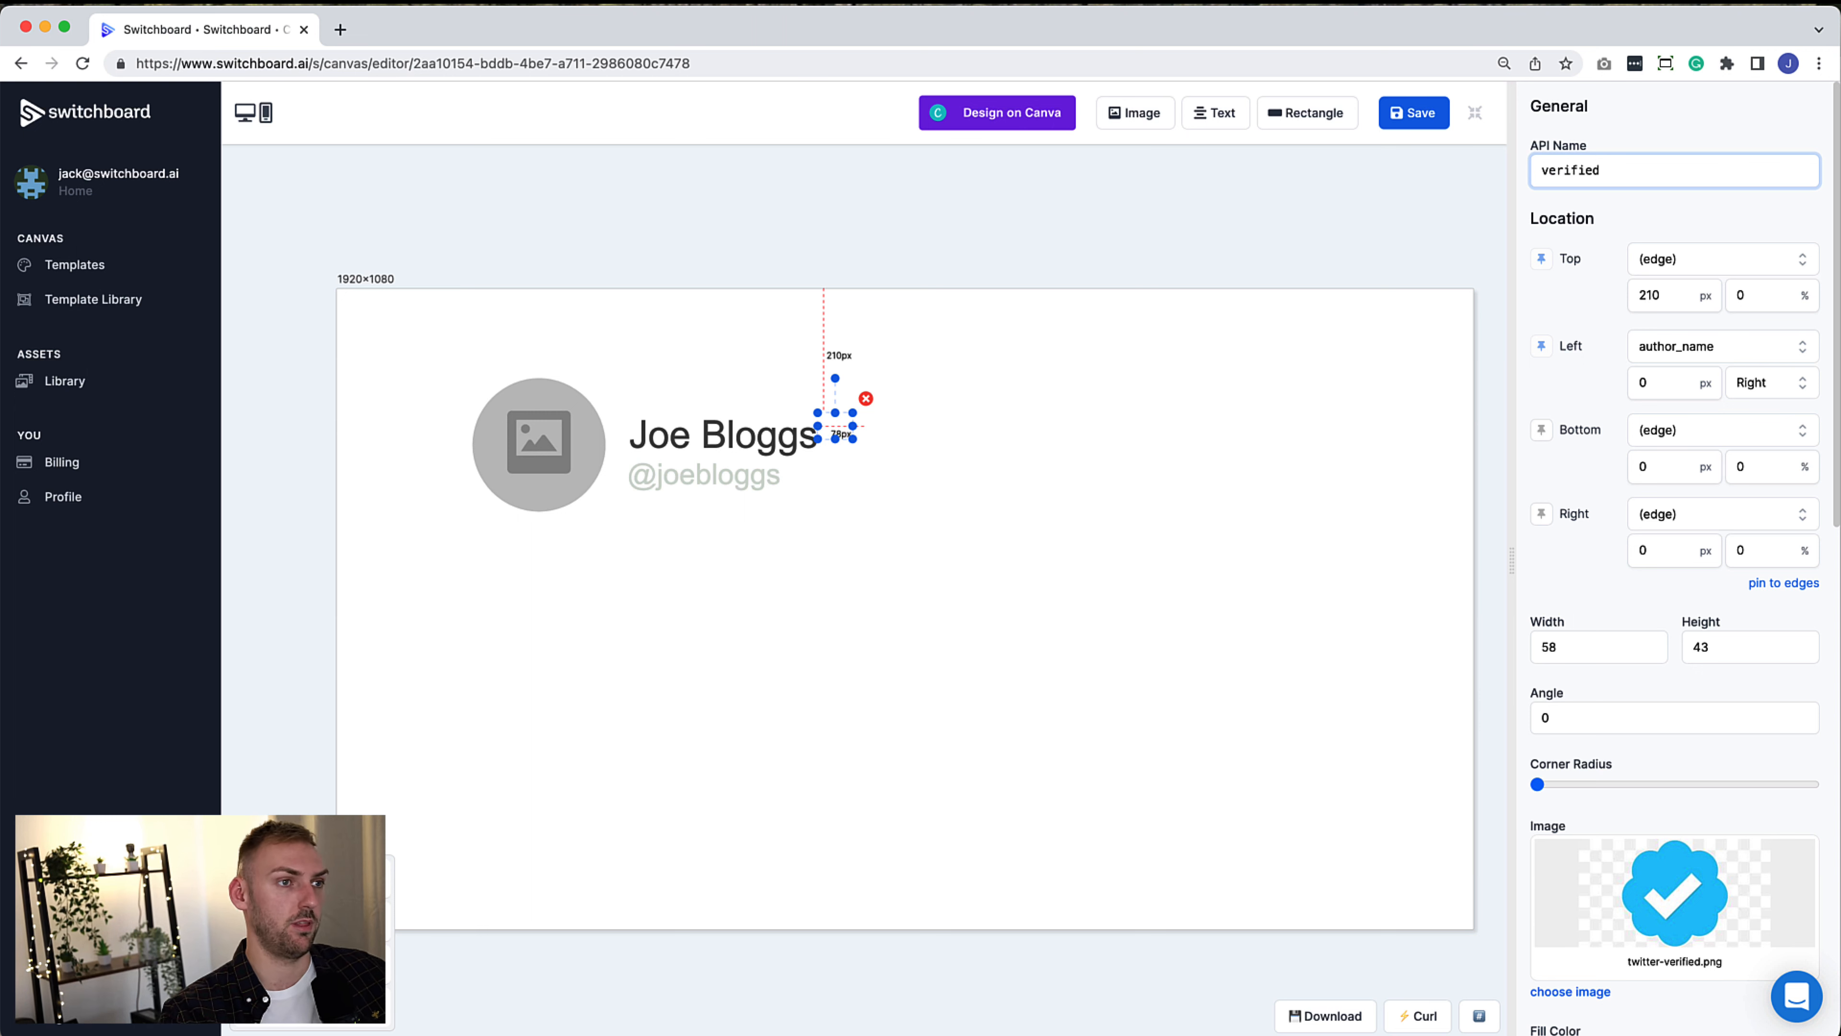
{"action": "left_click", "coordinate": [1382, 774]}
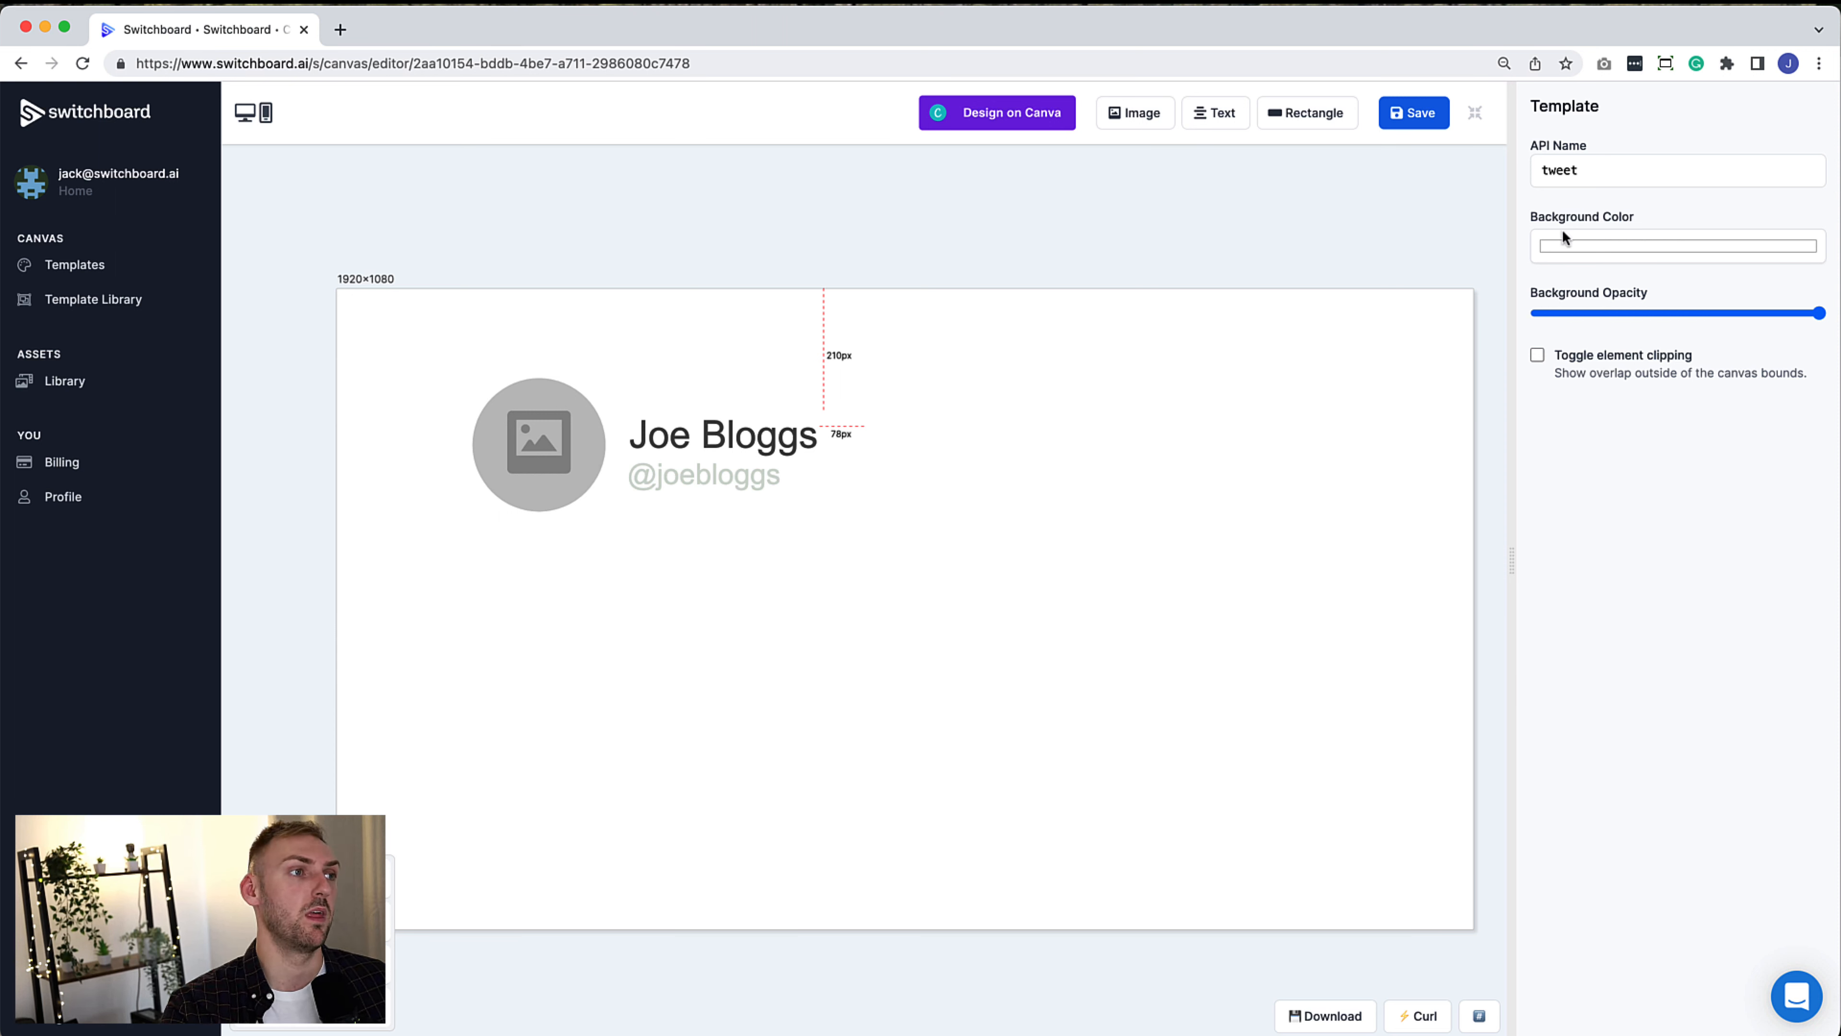
Add a left-aligned text element named text below the avatar, 1549 px wide
{"action": "left_click", "coordinate": [1207, 122]}
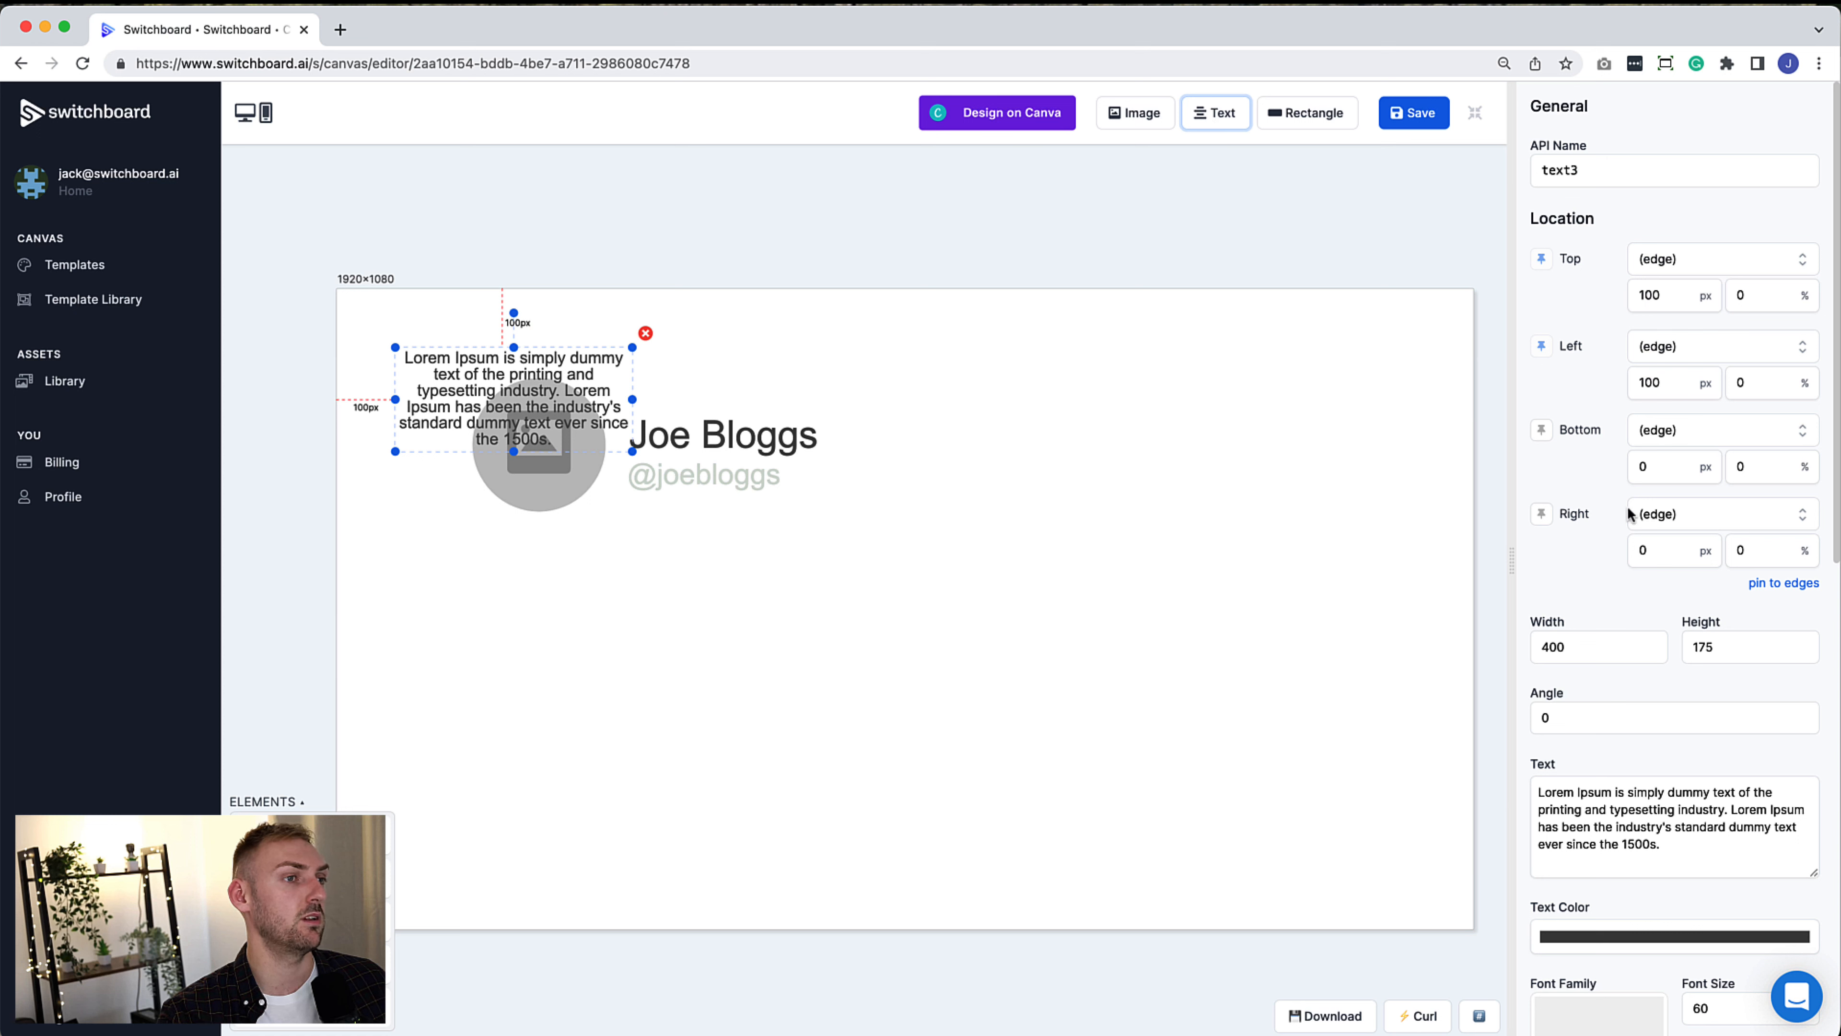
{"action": "double_click", "coordinate": [1614, 176]}
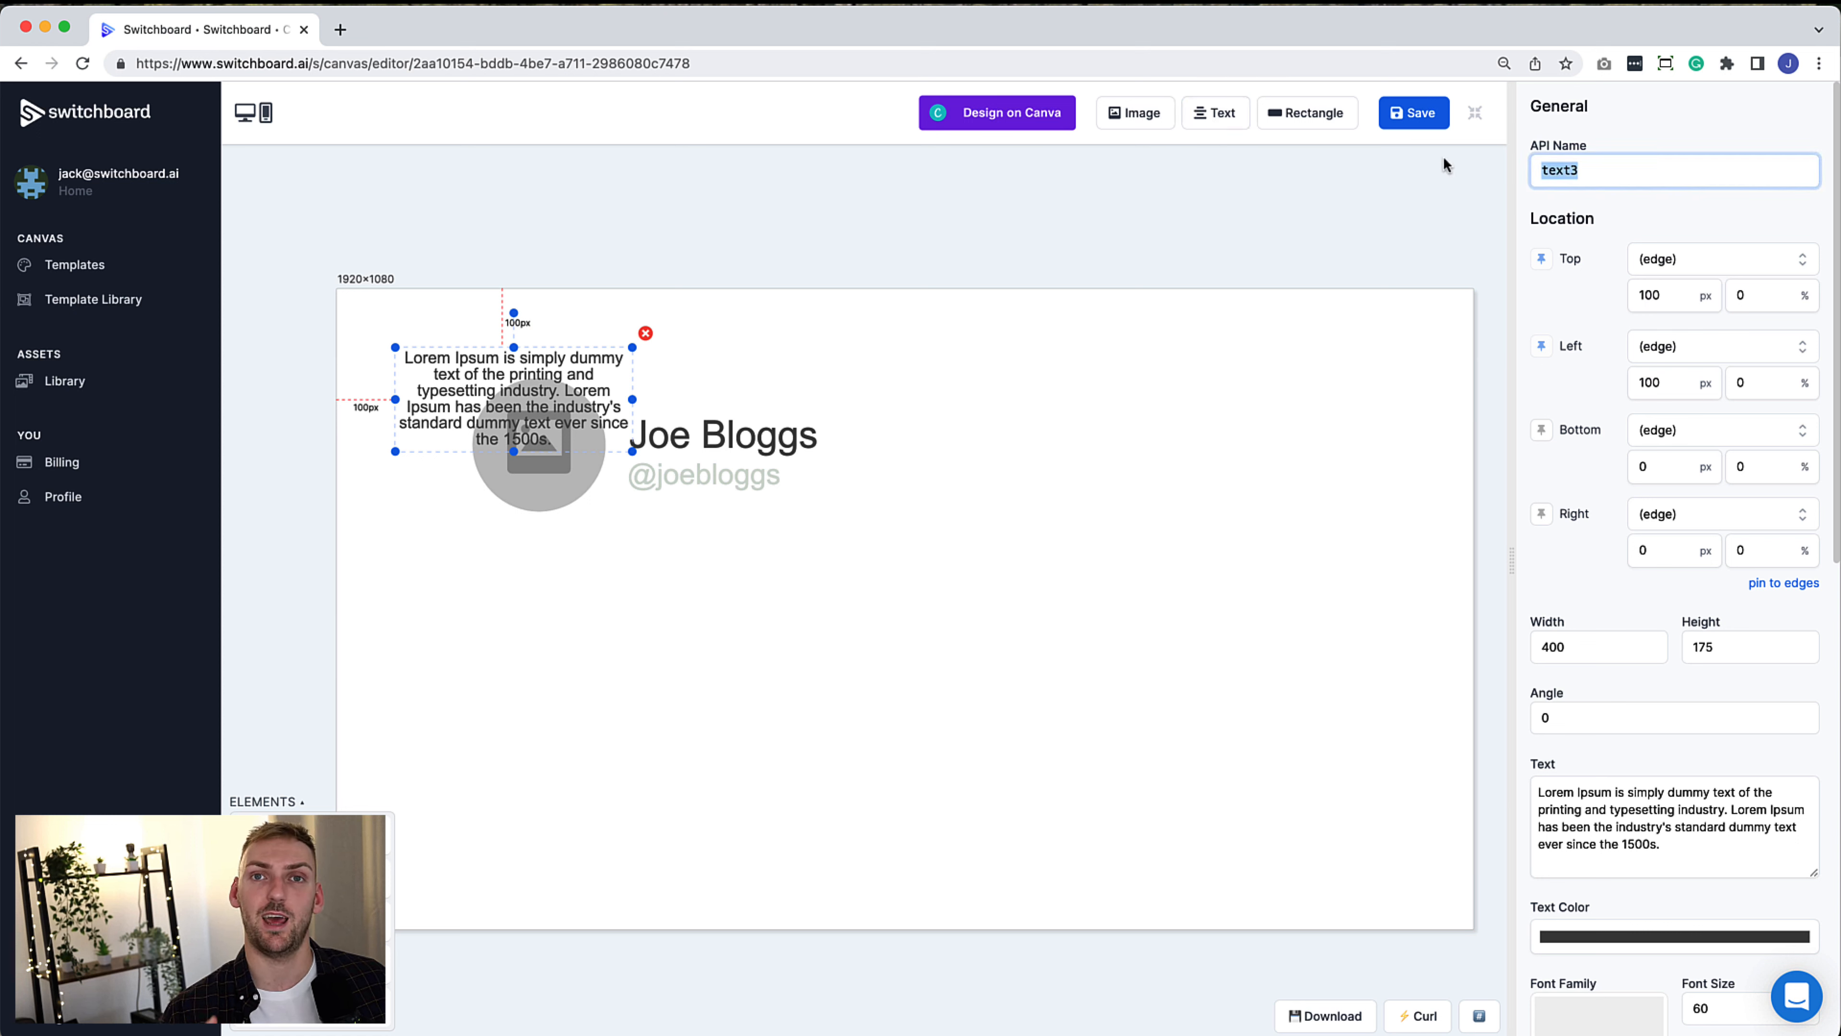
{"action": "type", "text": "text"}
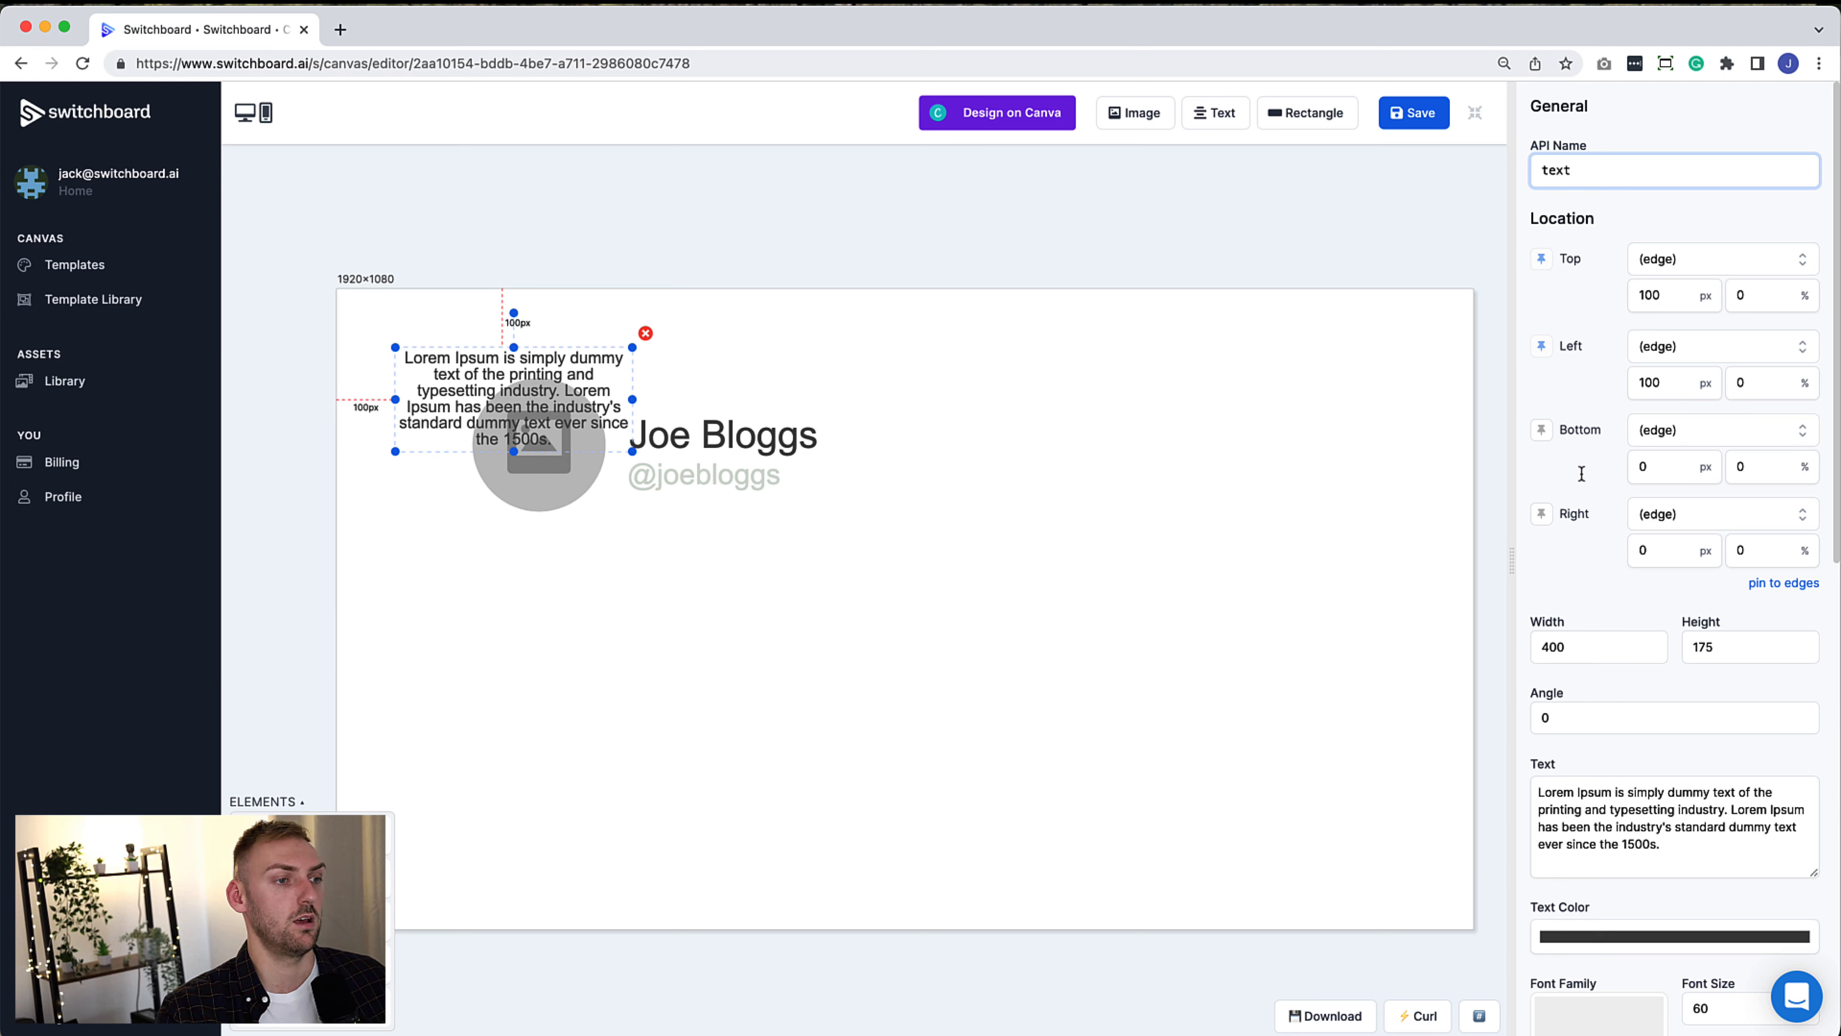
{"action": "scroll", "coordinate": [1581, 473], "scroll_direction": "down", "scroll_amount": 10}
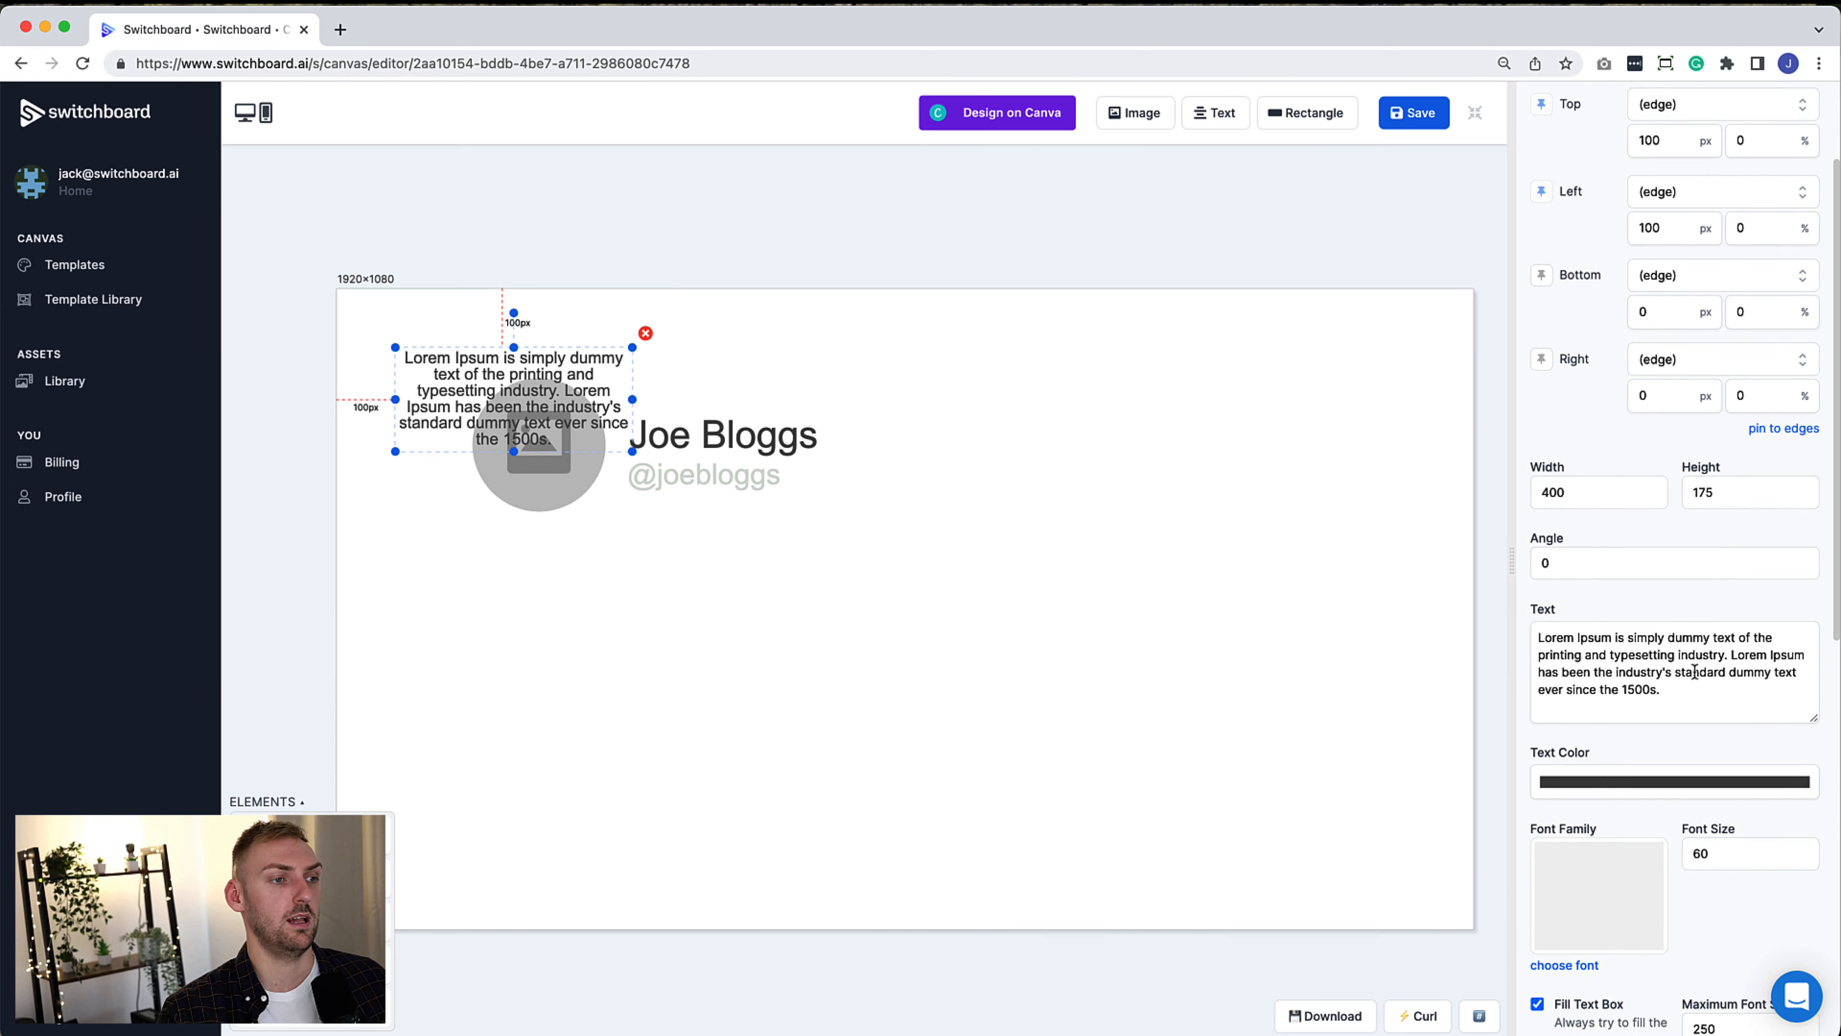
{"action": "left_click", "coordinate": [1651, 747]}
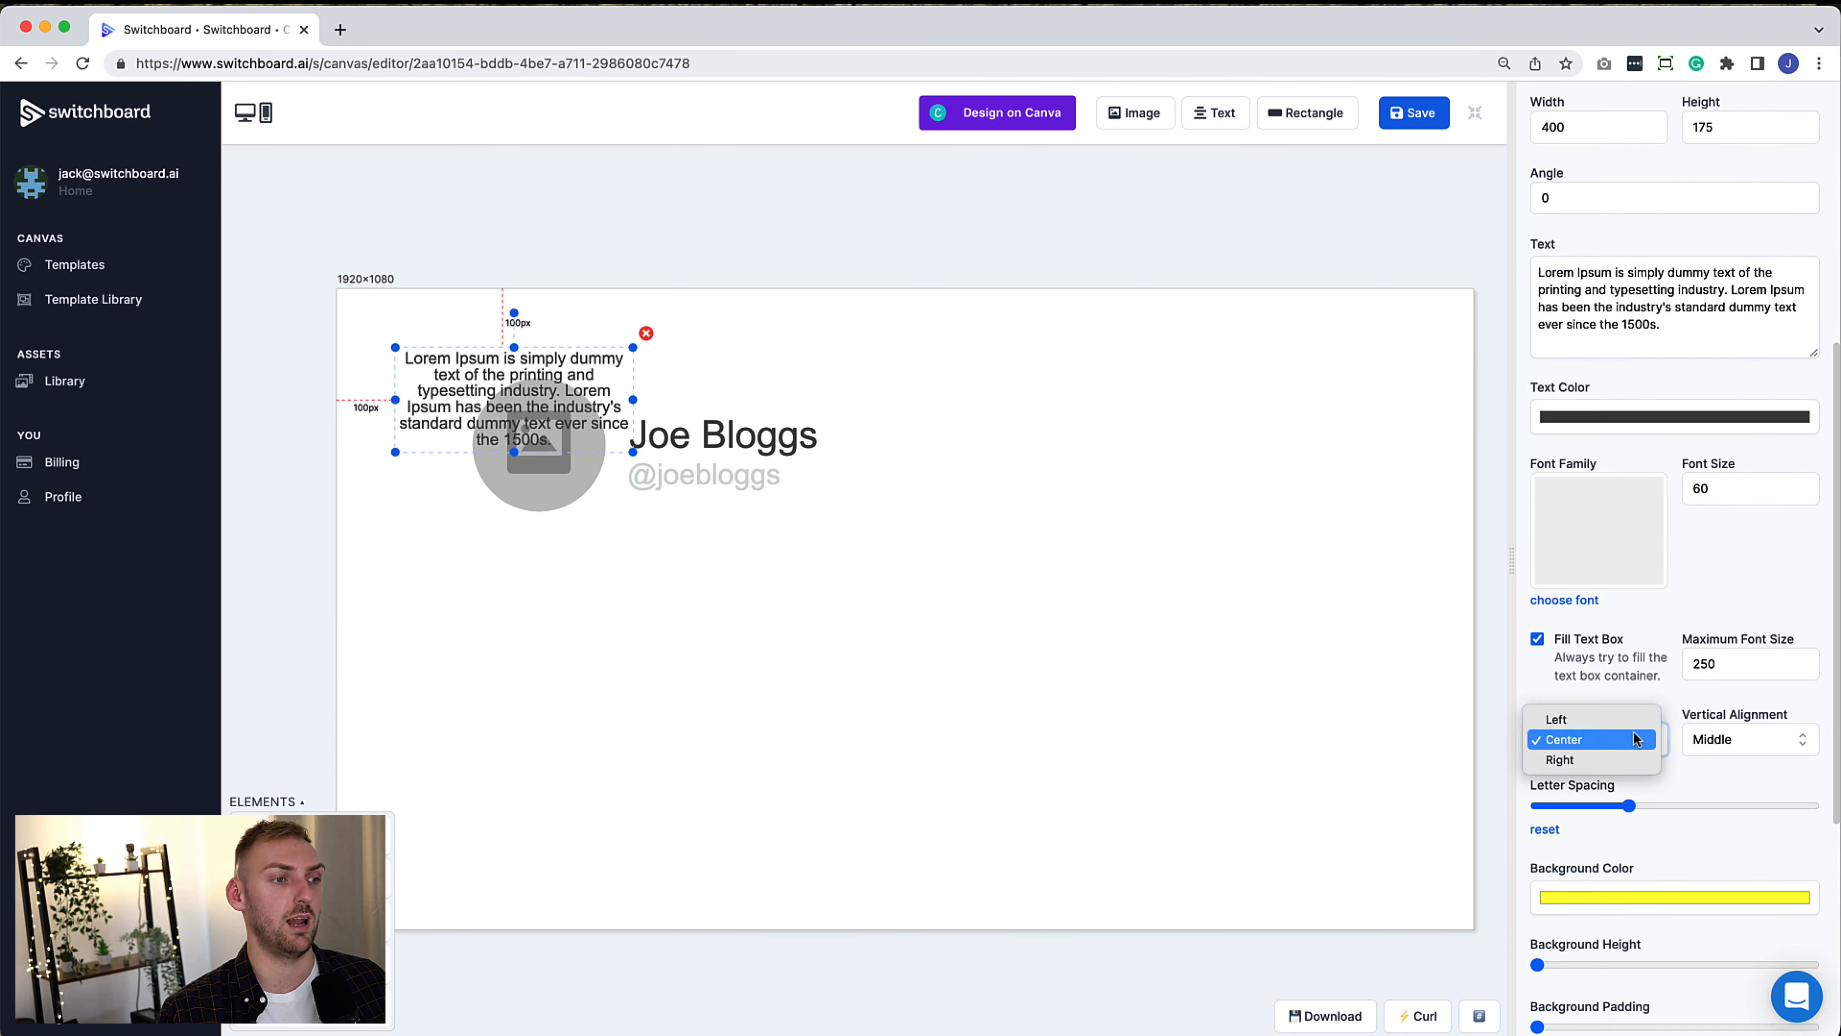
{"action": "left_click", "coordinate": [1632, 725]}
{"action": "left_click_drag", "start_coordinate": [548, 439], "coordinate": [1022, 751]}
{"action": "left_click_drag", "start_coordinate": [983, 675], "coordinate": [1390, 675]}
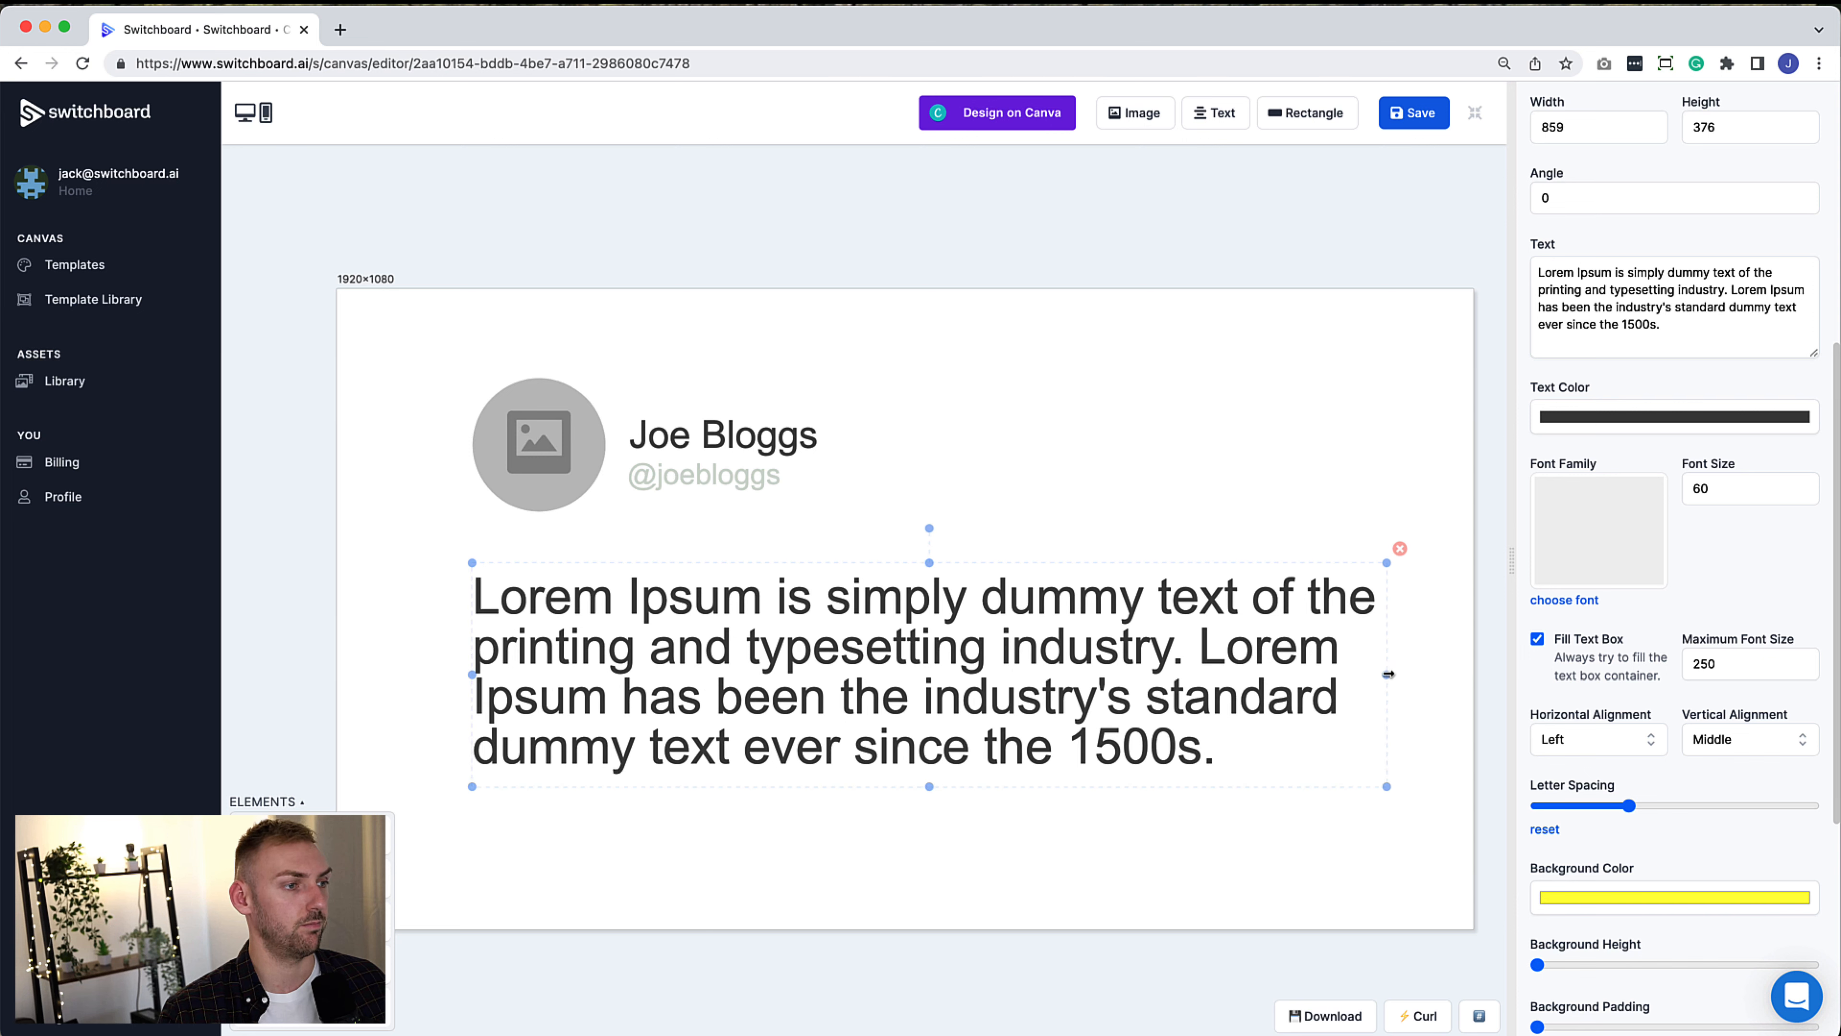
{"action": "scroll", "coordinate": [1667, 682], "scroll_direction": "up", "scroll_amount": 5}
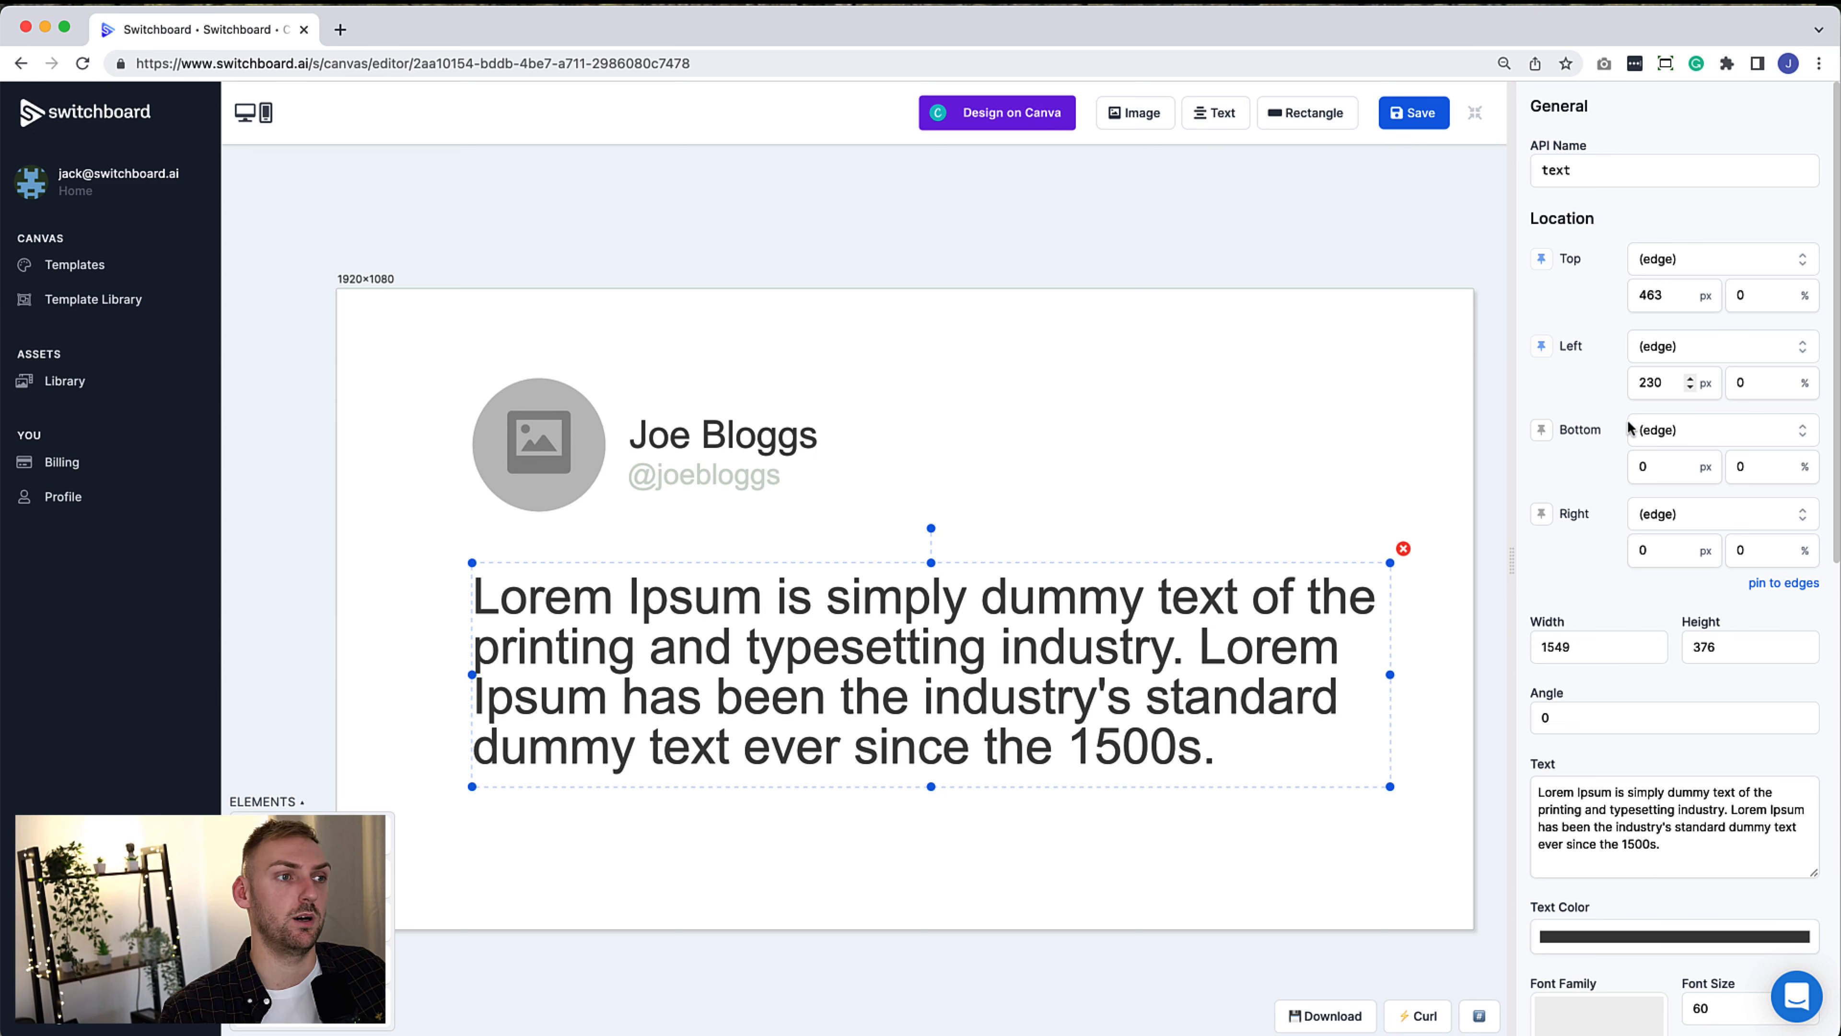
Anchor the body text's top 75 px below author_url's bottom edge and make its box taller
{"action": "left_click", "coordinate": [1696, 269]}
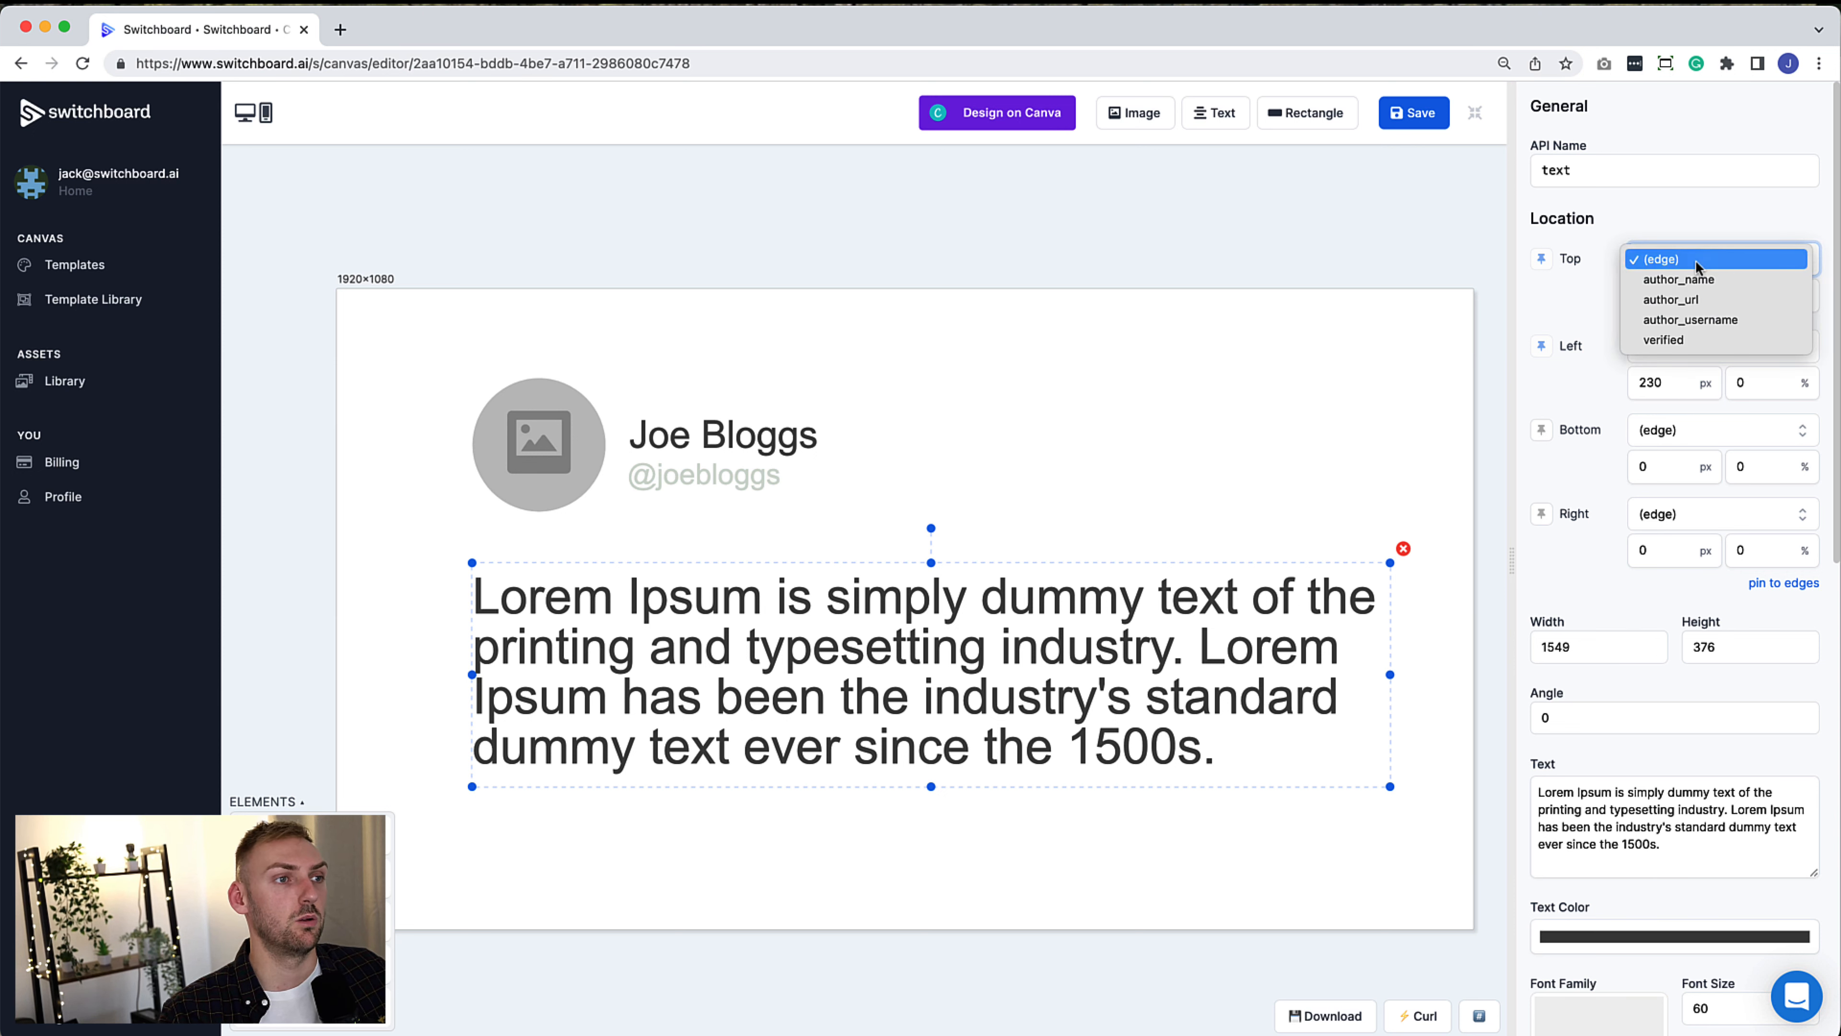
{"action": "left_click", "coordinate": [1749, 291]}
{"action": "left_click", "coordinate": [1779, 304]}
{"action": "left_click", "coordinate": [1768, 338]}
{"action": "left_click_drag", "start_coordinate": [1667, 295], "coordinate": [1613, 296]}
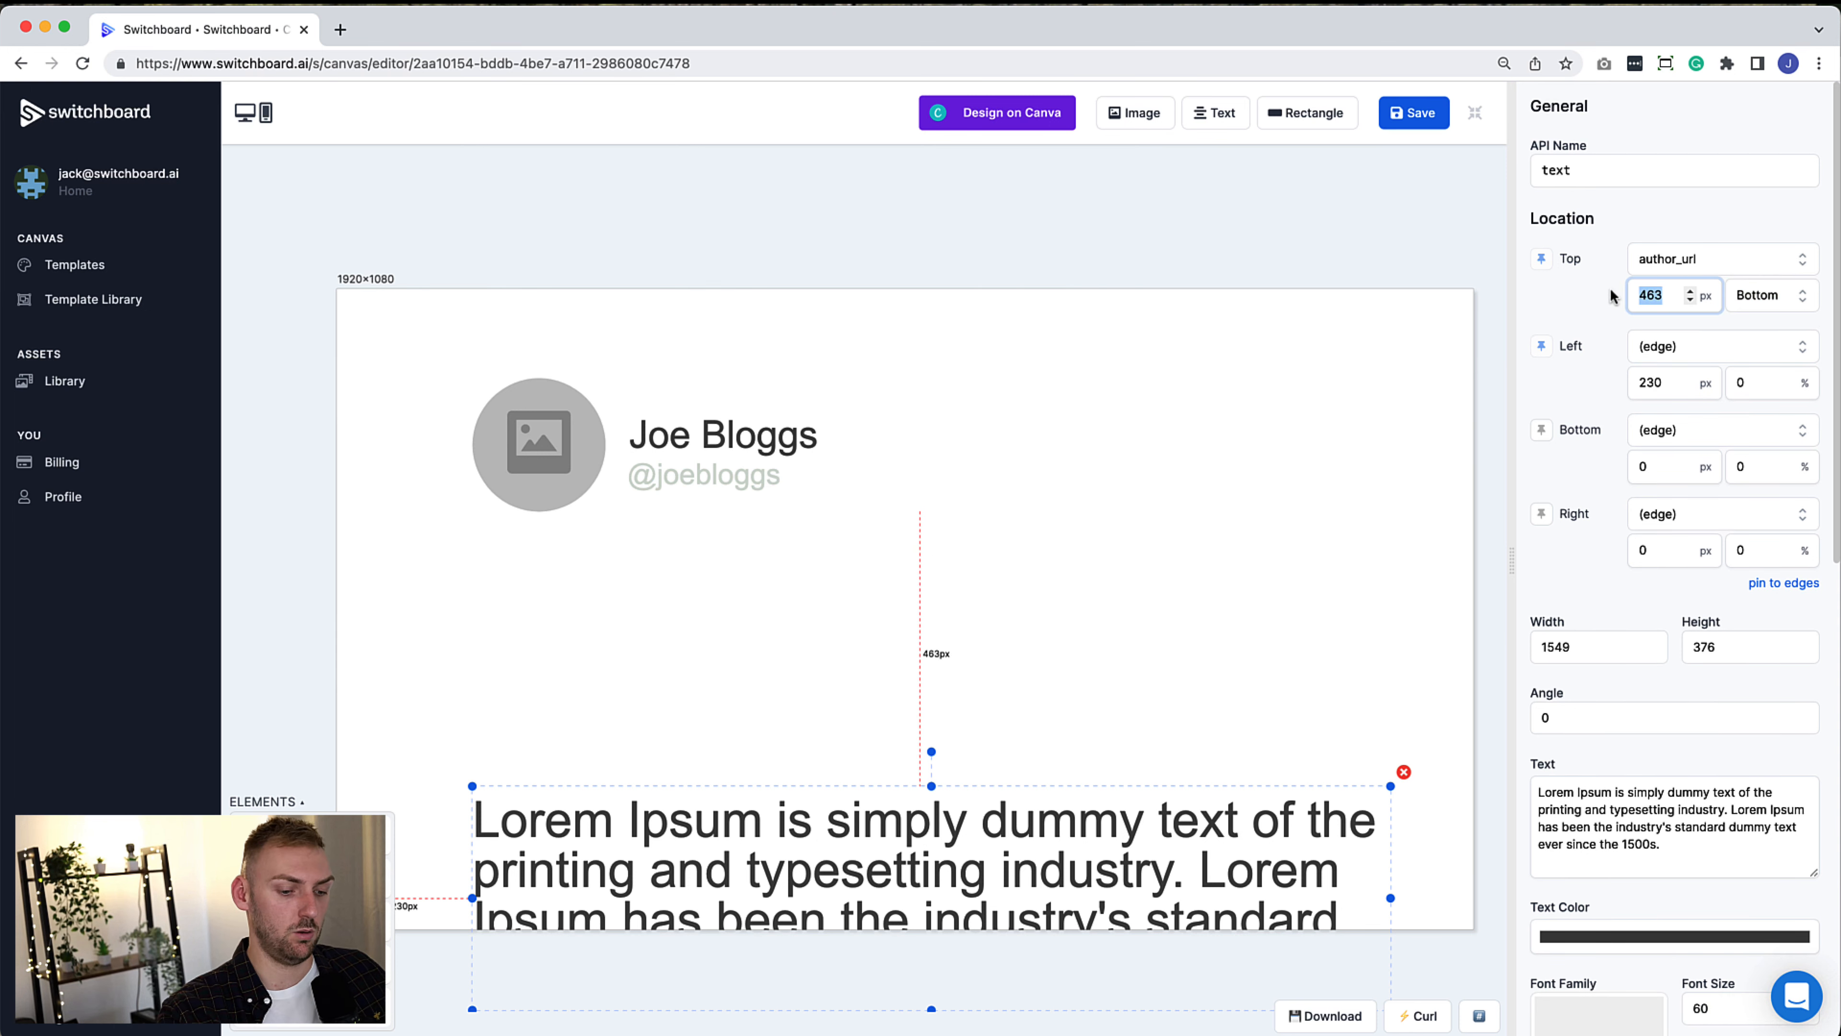
{"action": "type", "text": "75"}
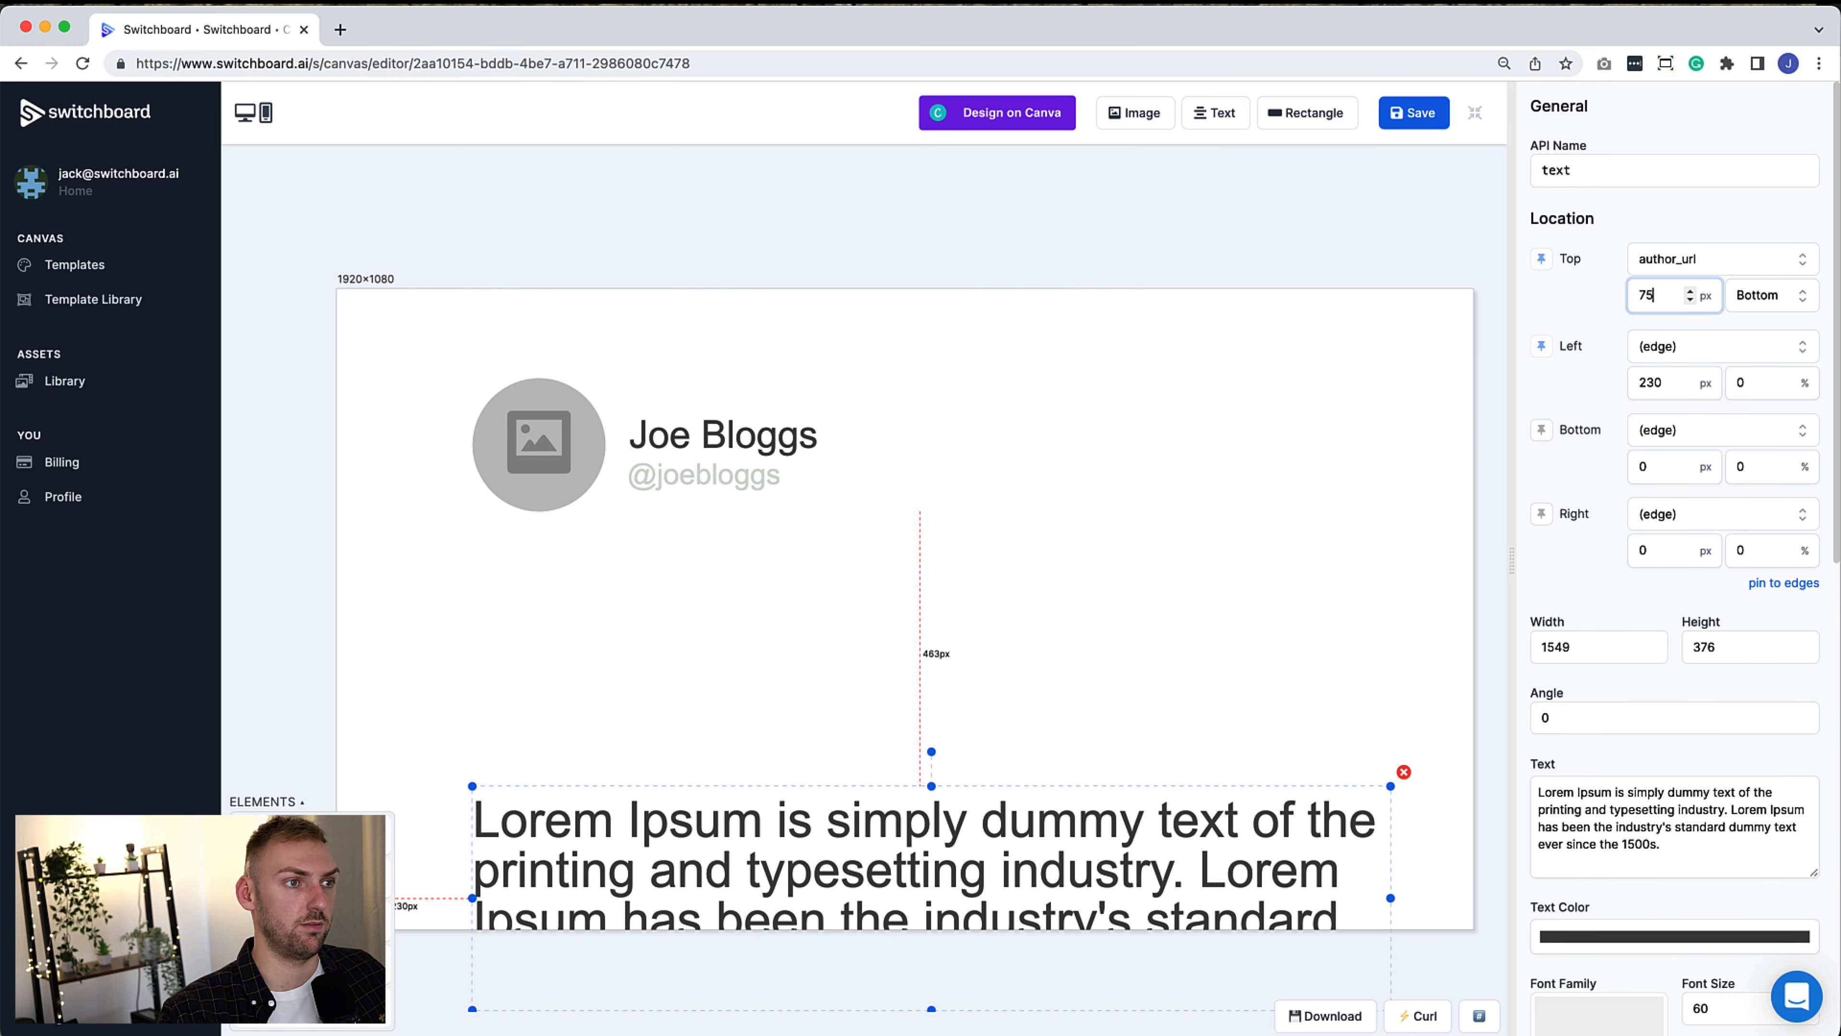
{"action": "left_click", "coordinate": [1599, 288]}
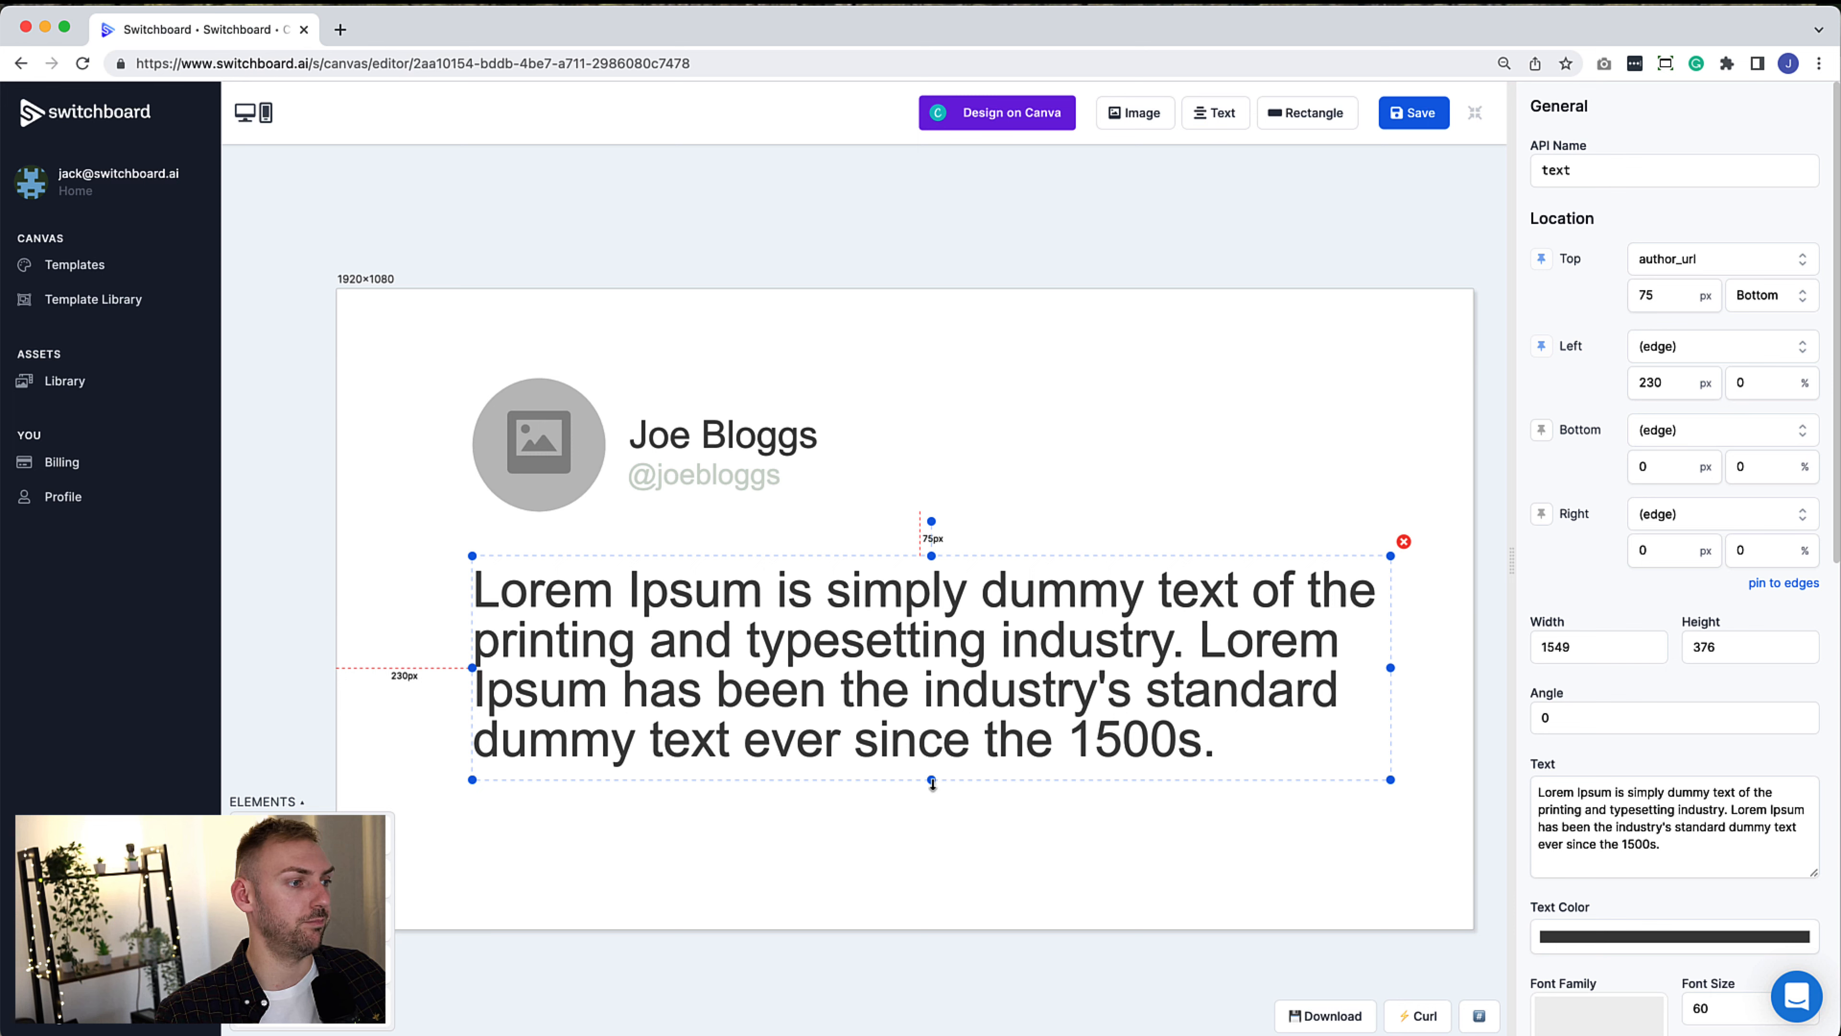
{"action": "left_click_drag", "start_coordinate": [932, 782], "coordinate": [938, 833]}
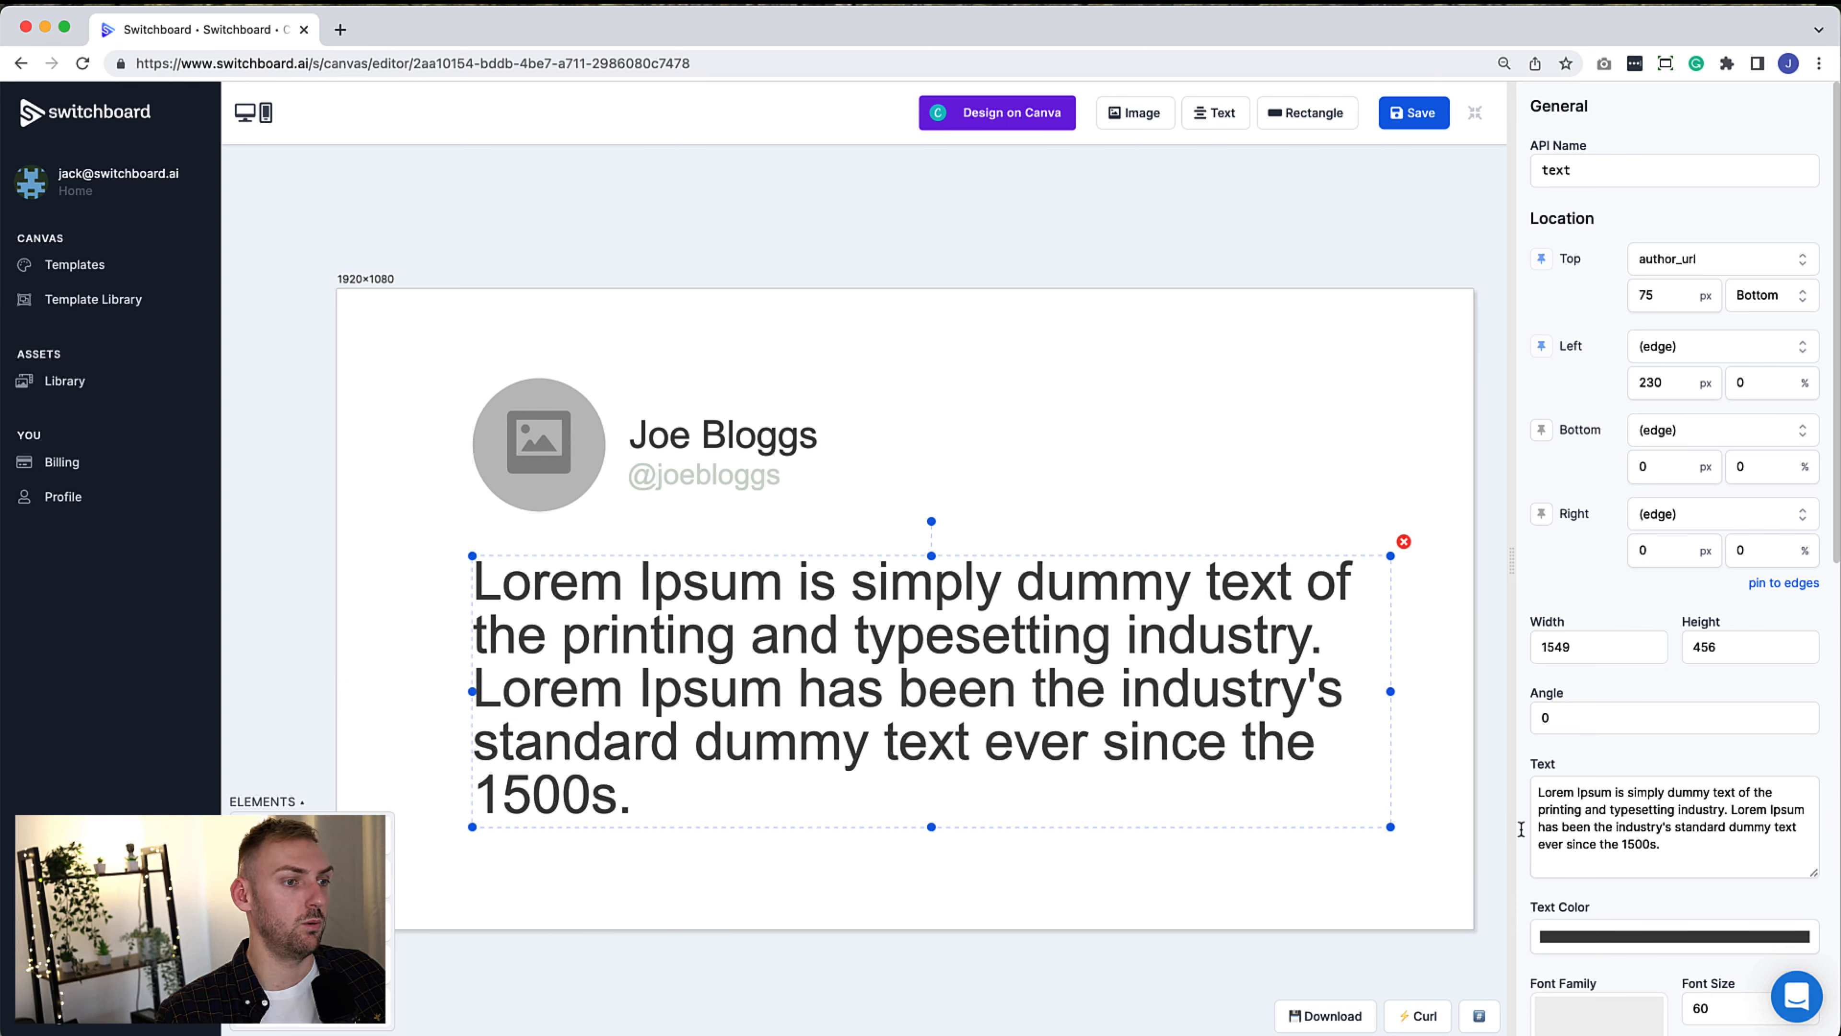
Change the body text's highlight colour to blue (0, 172, 238)
{"action": "scroll", "coordinate": [1661, 805], "scroll_direction": "down", "scroll_amount": 10}
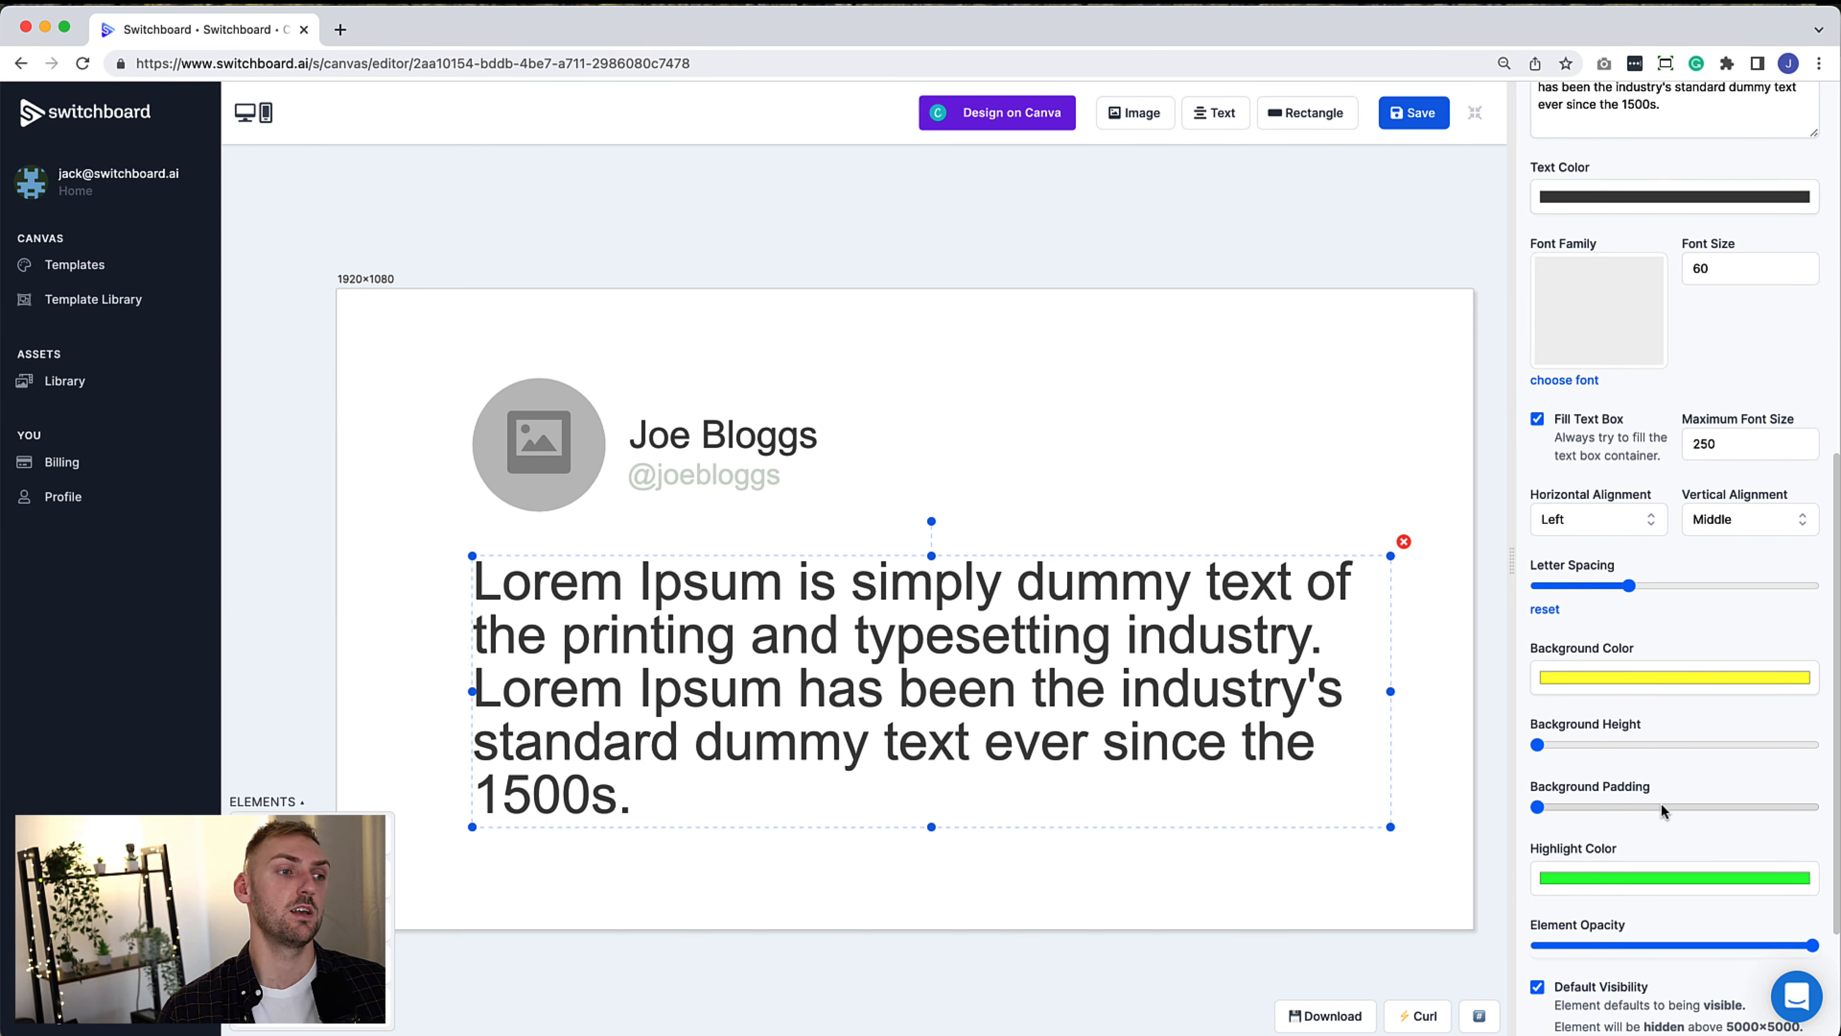
{"action": "scroll", "coordinate": [1764, 730], "scroll_direction": "down", "scroll_amount": 2}
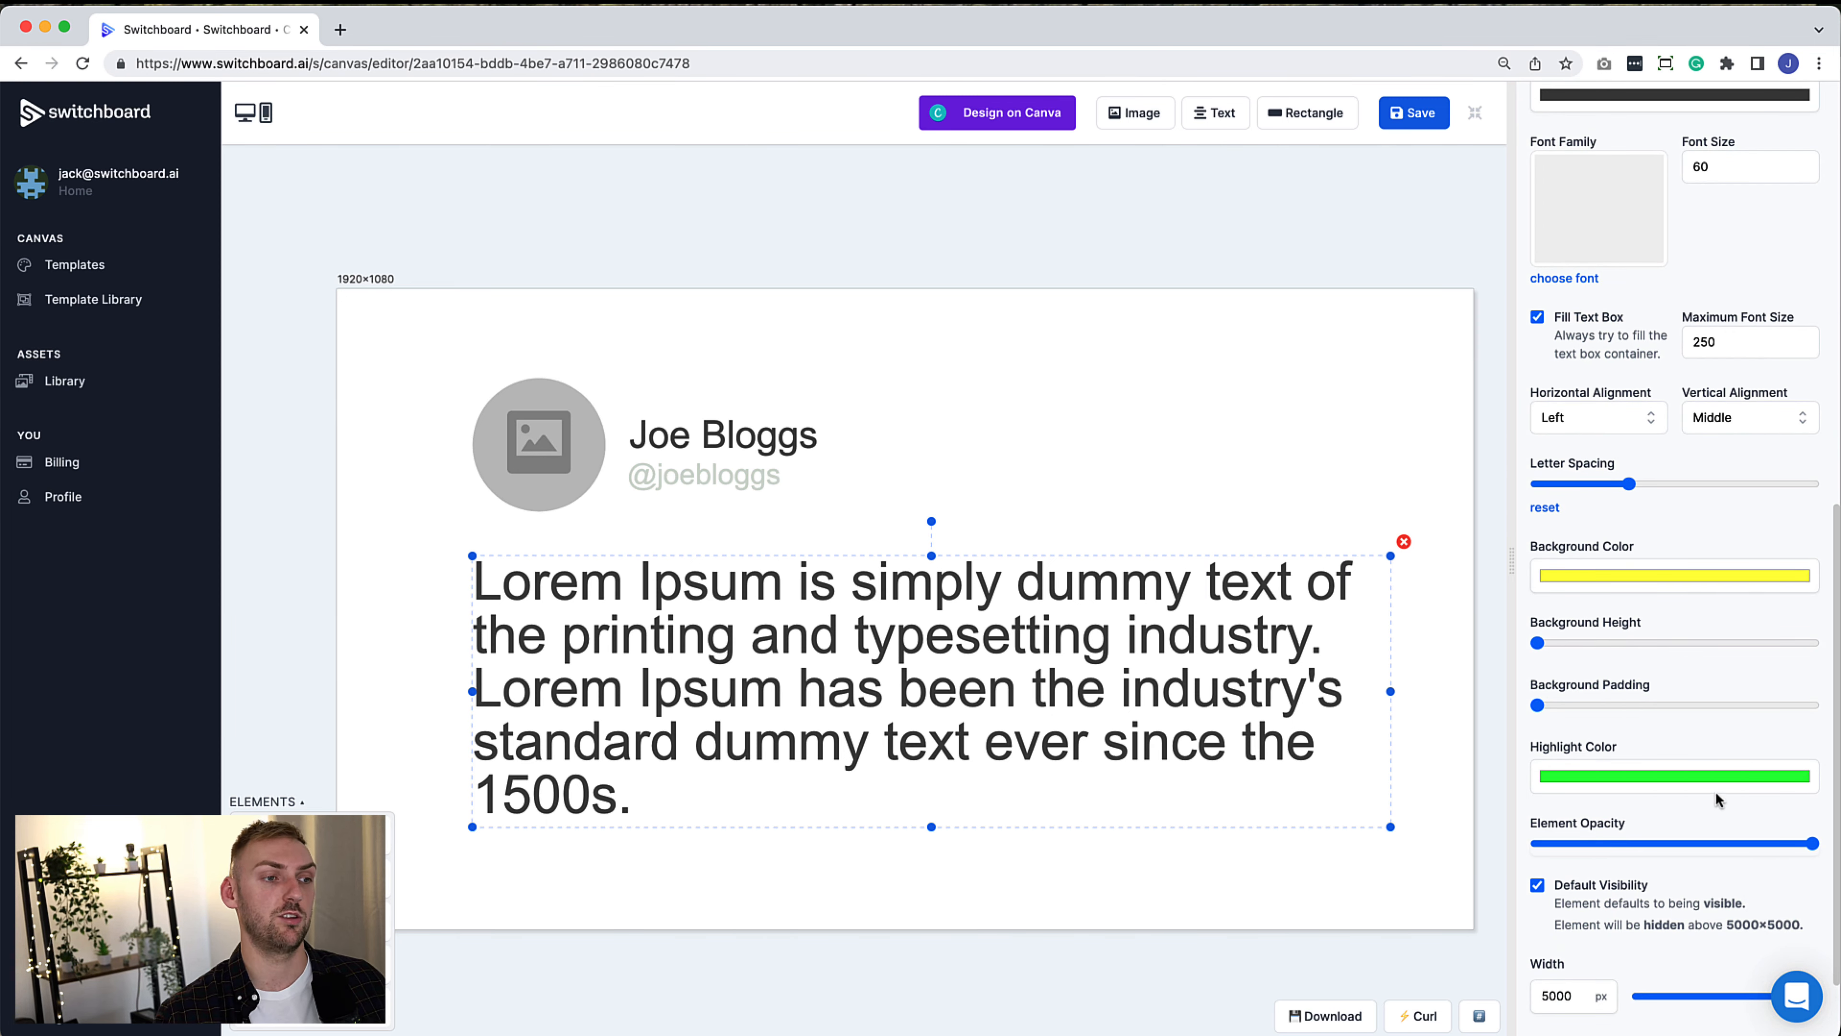
{"action": "left_click", "coordinate": [1719, 778]}
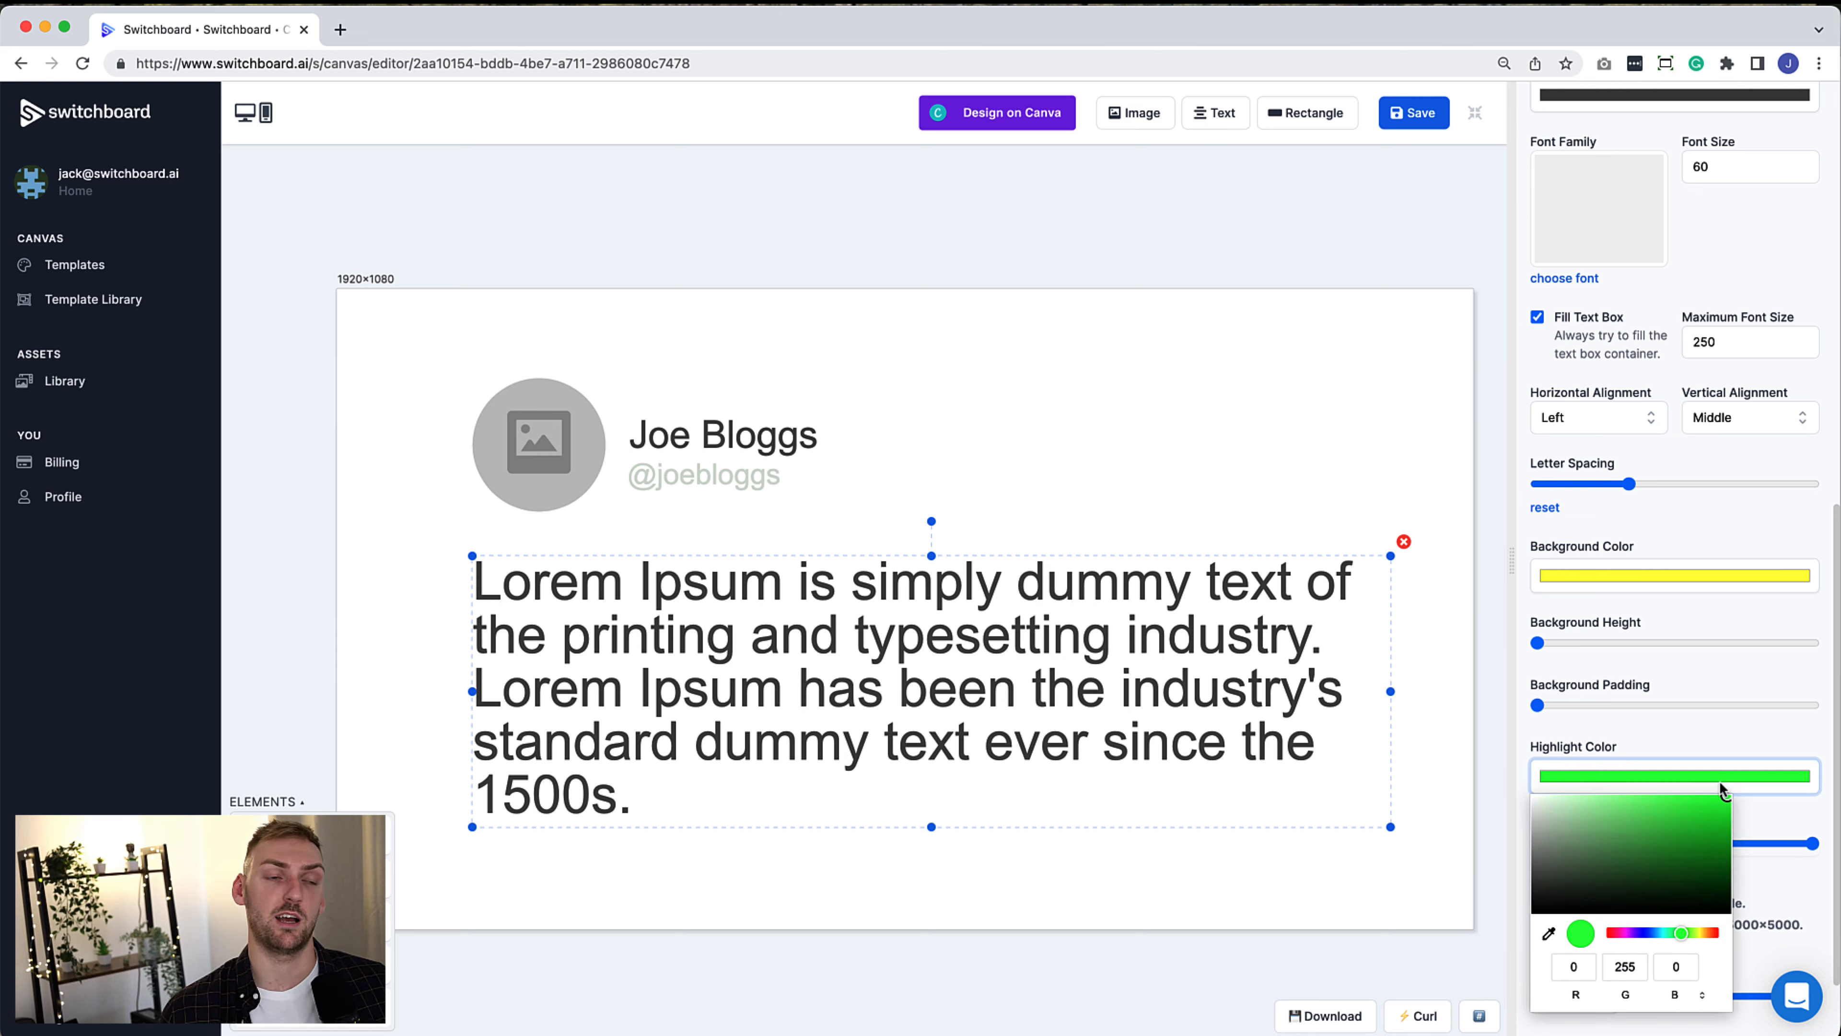
{"action": "double_click", "coordinate": [1627, 967]}
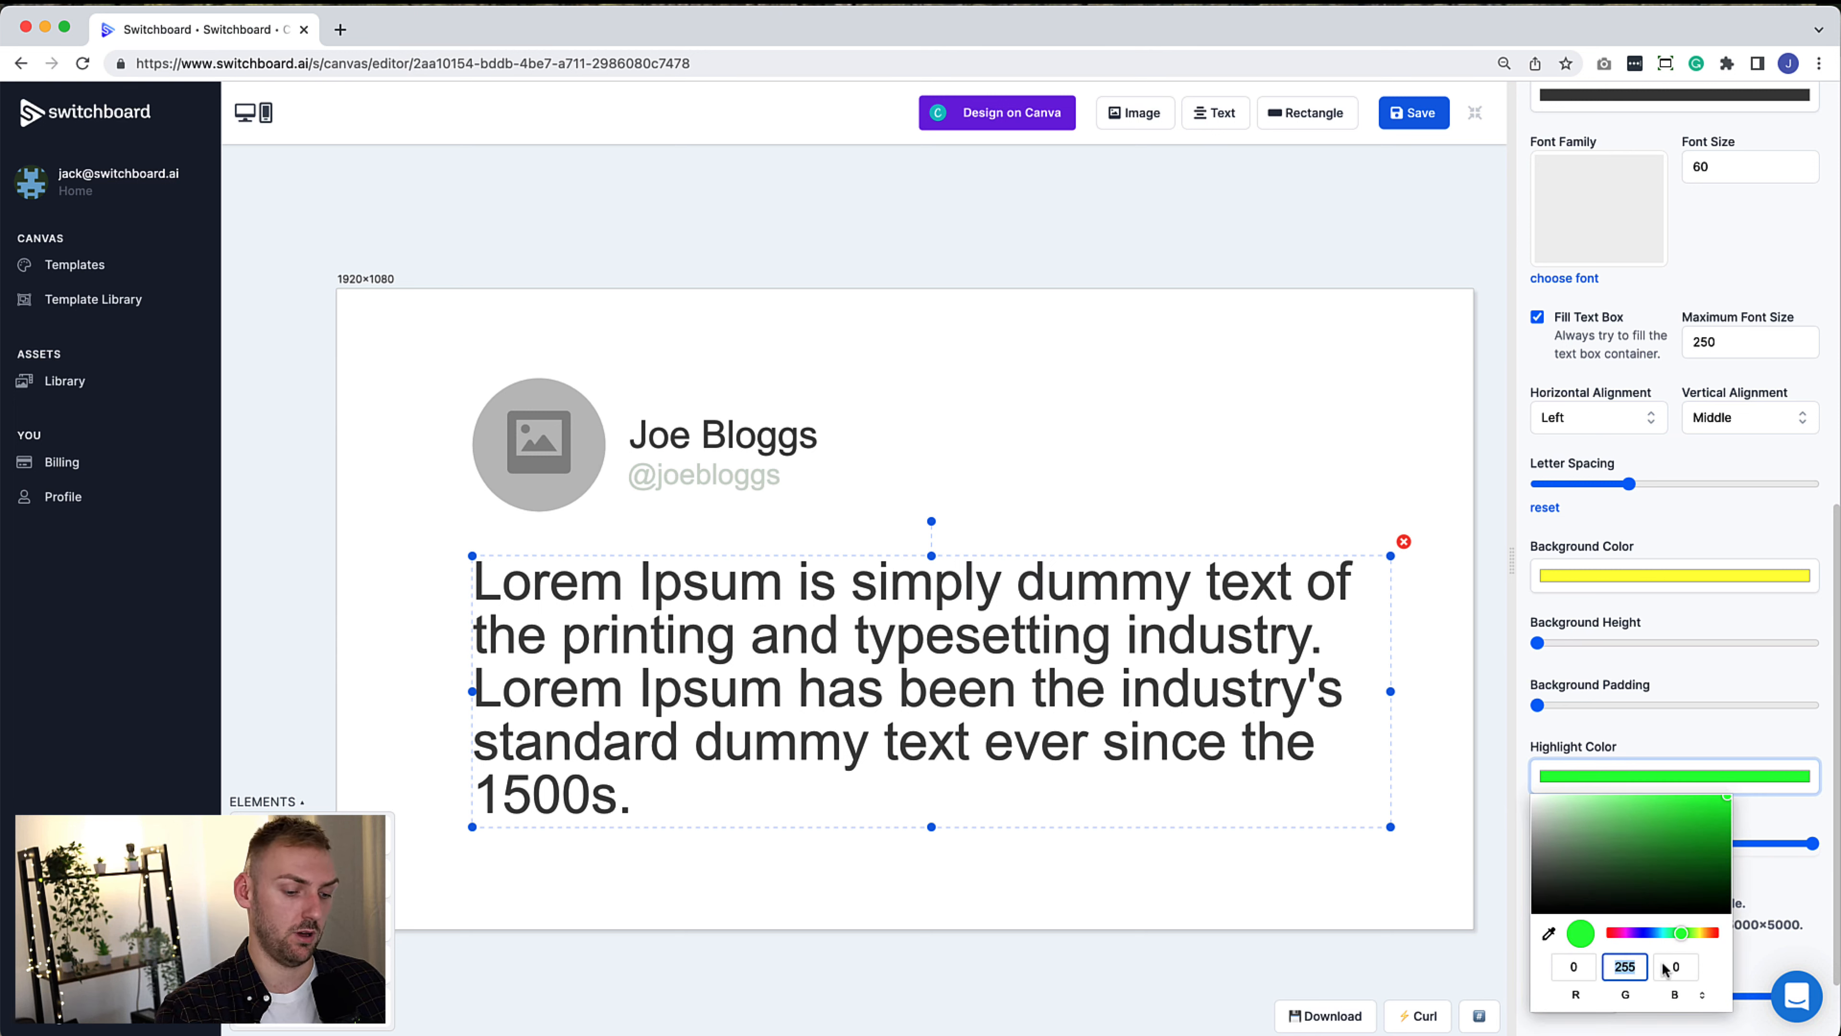
{"action": "type", "text": "172"}
{"action": "double_click", "coordinate": [1667, 967]}
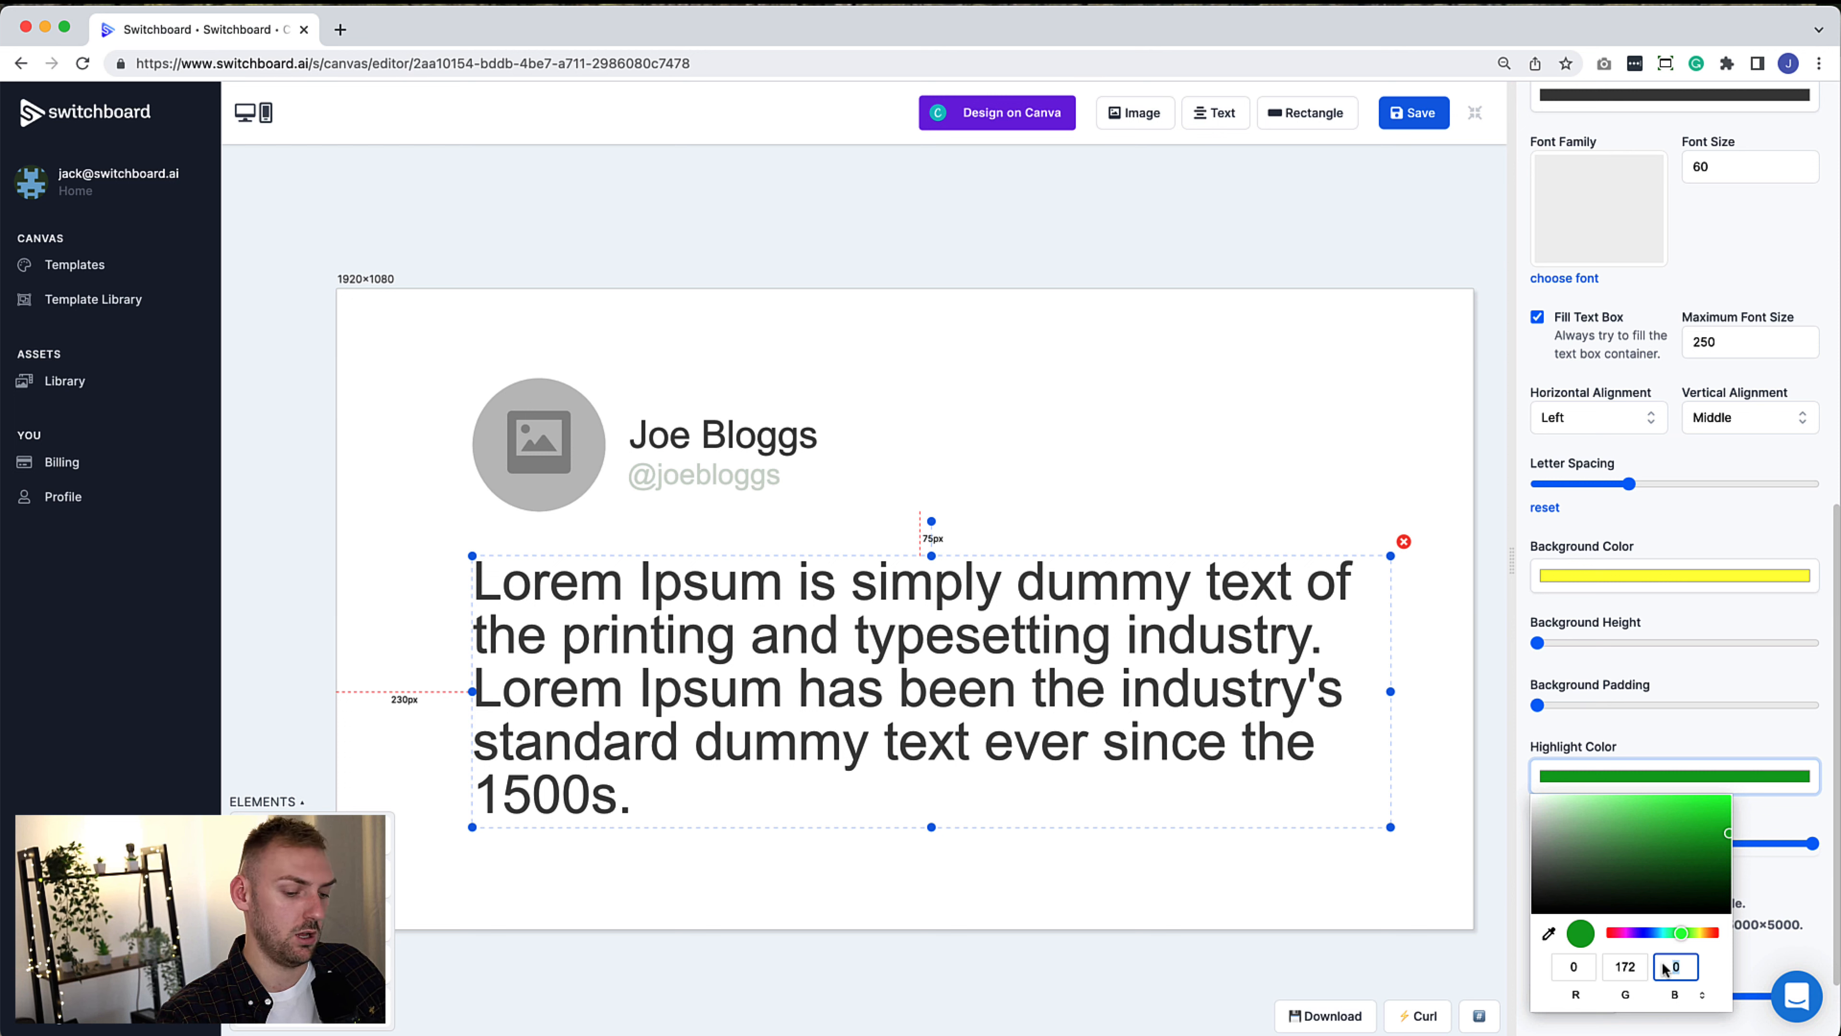
{"action": "type", "text": "238"}
{"action": "left_click", "coordinate": [1680, 742]}
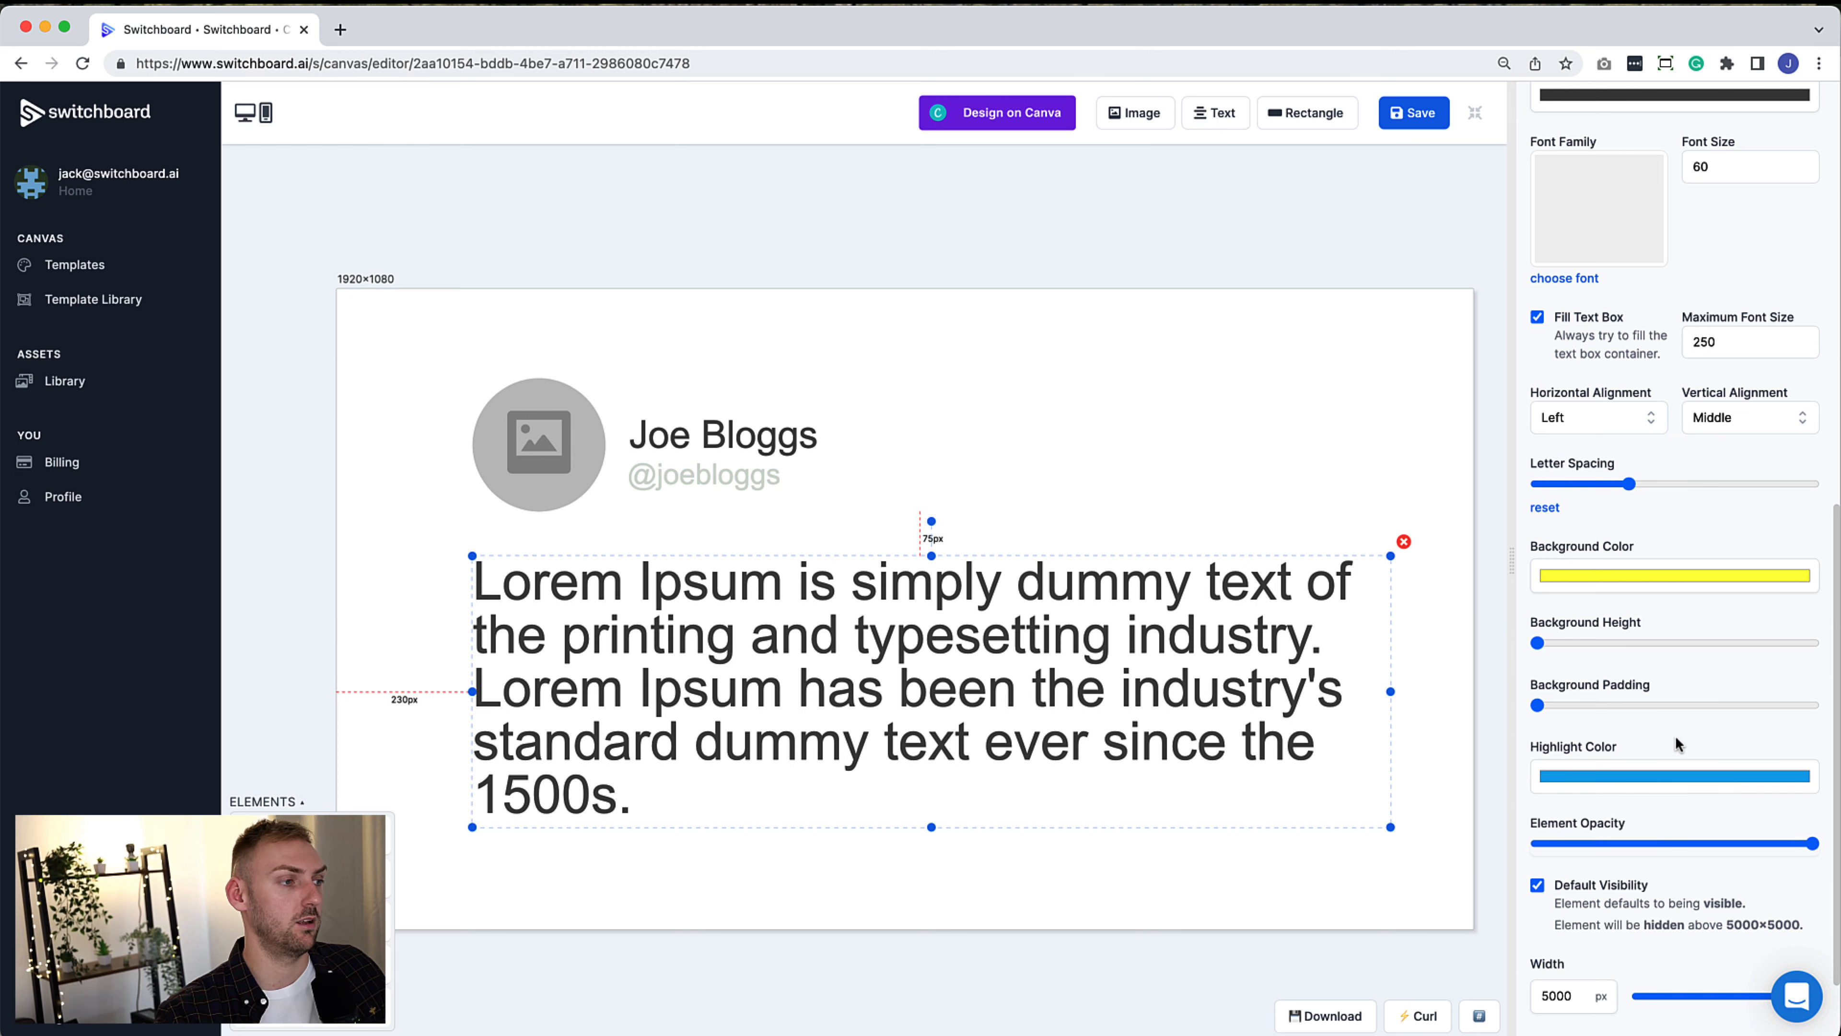
{"action": "left_click", "coordinate": [1135, 881]}
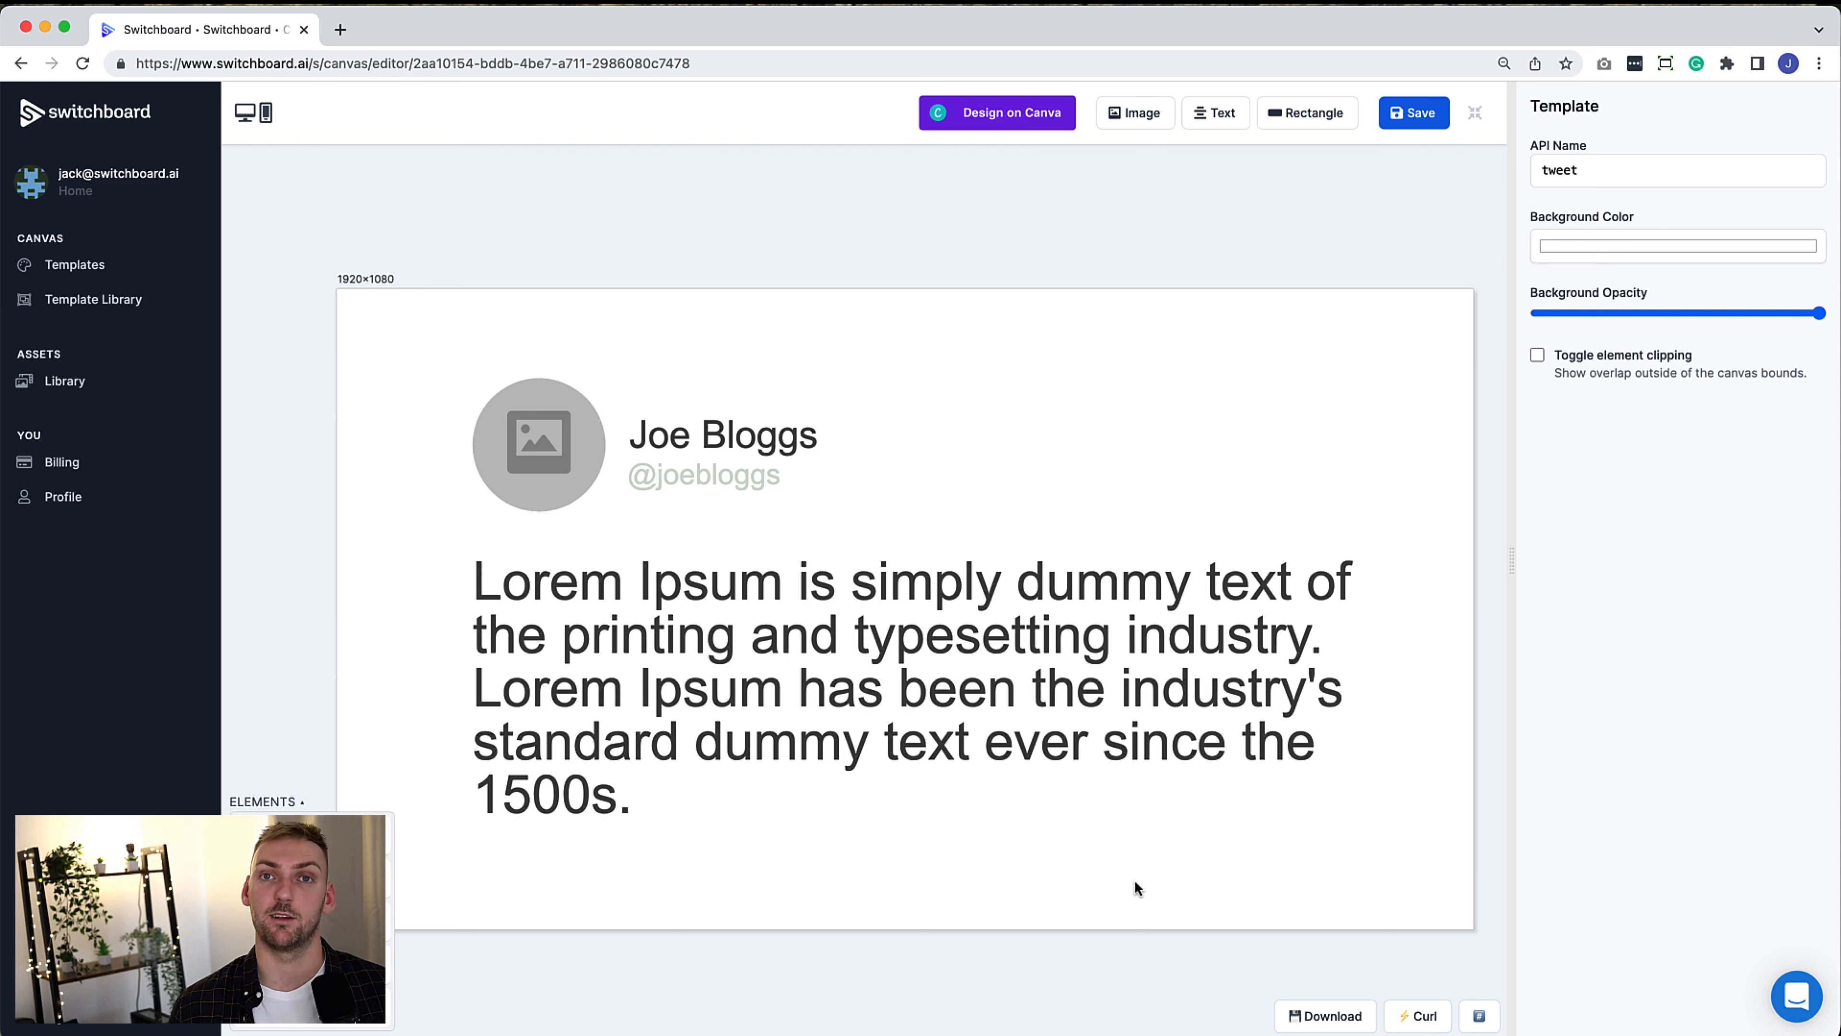
Add a created_at text reading '1st Jan 2022 08:00' on one wide line below the body text
{"action": "left_click", "coordinate": [1215, 112]}
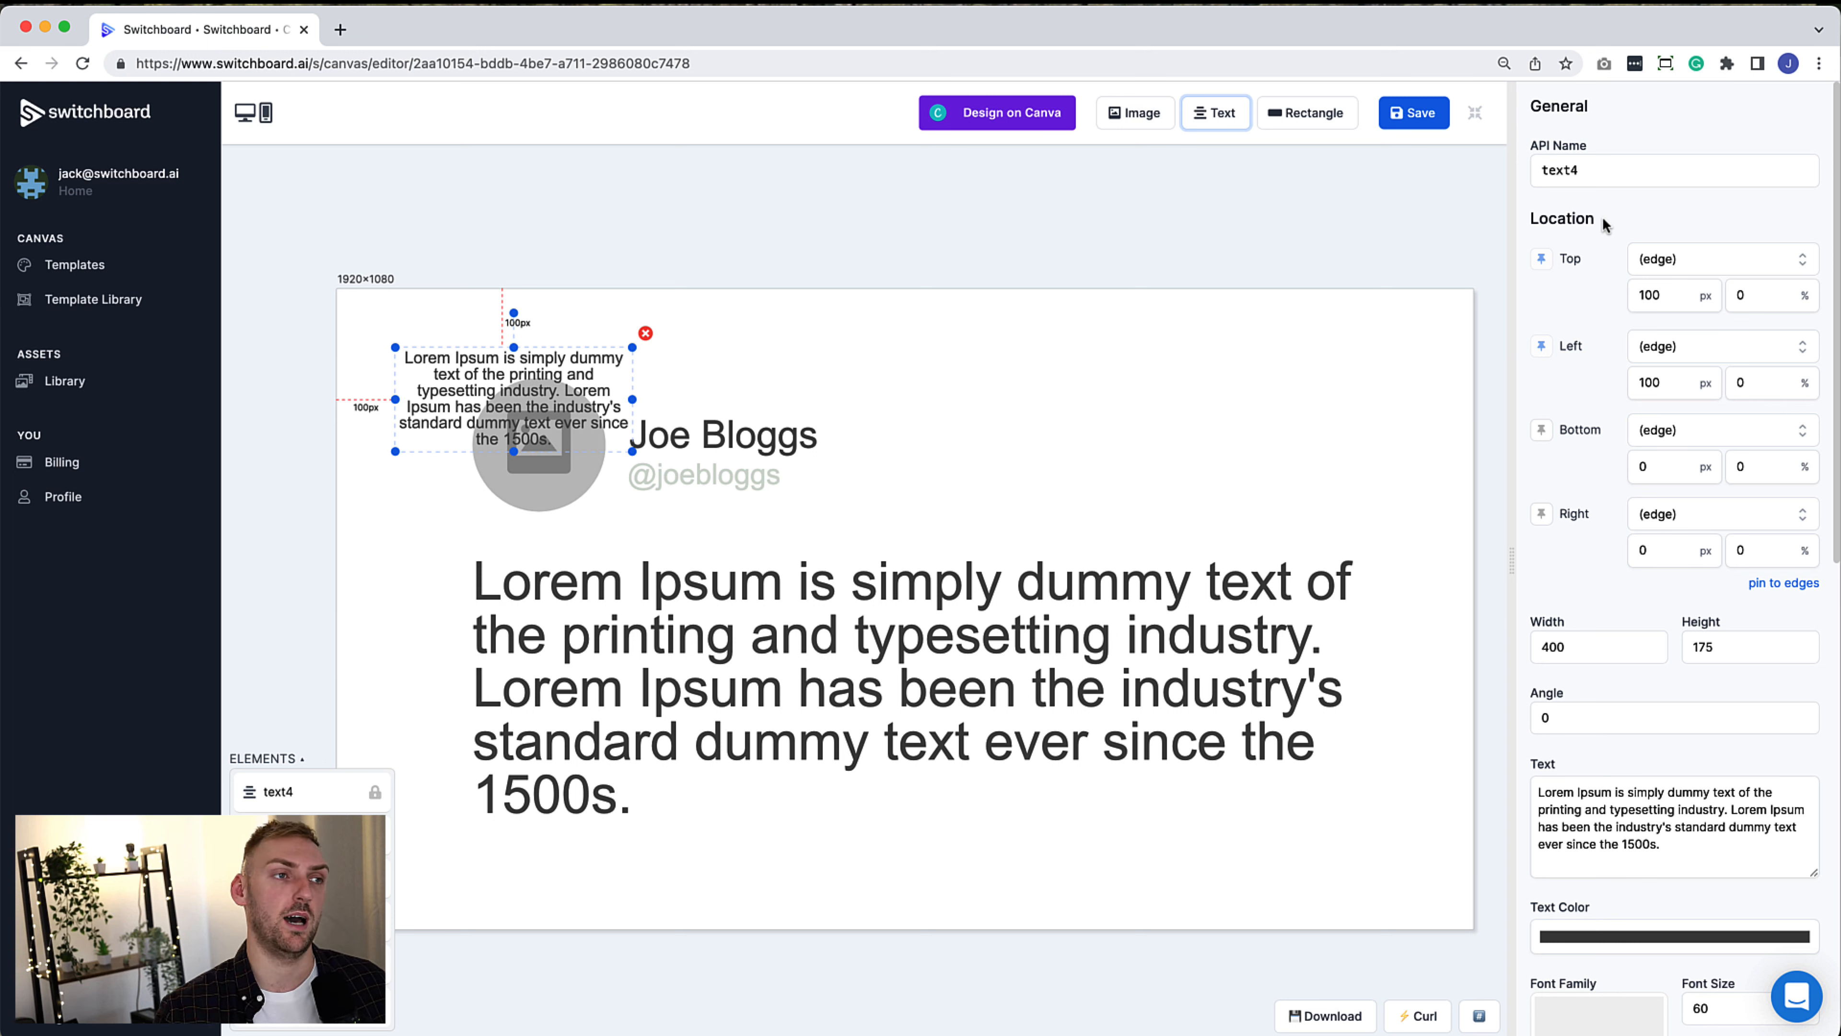
{"action": "double_click", "coordinate": [1566, 170]}
{"action": "type", "text": "dreated_at"}
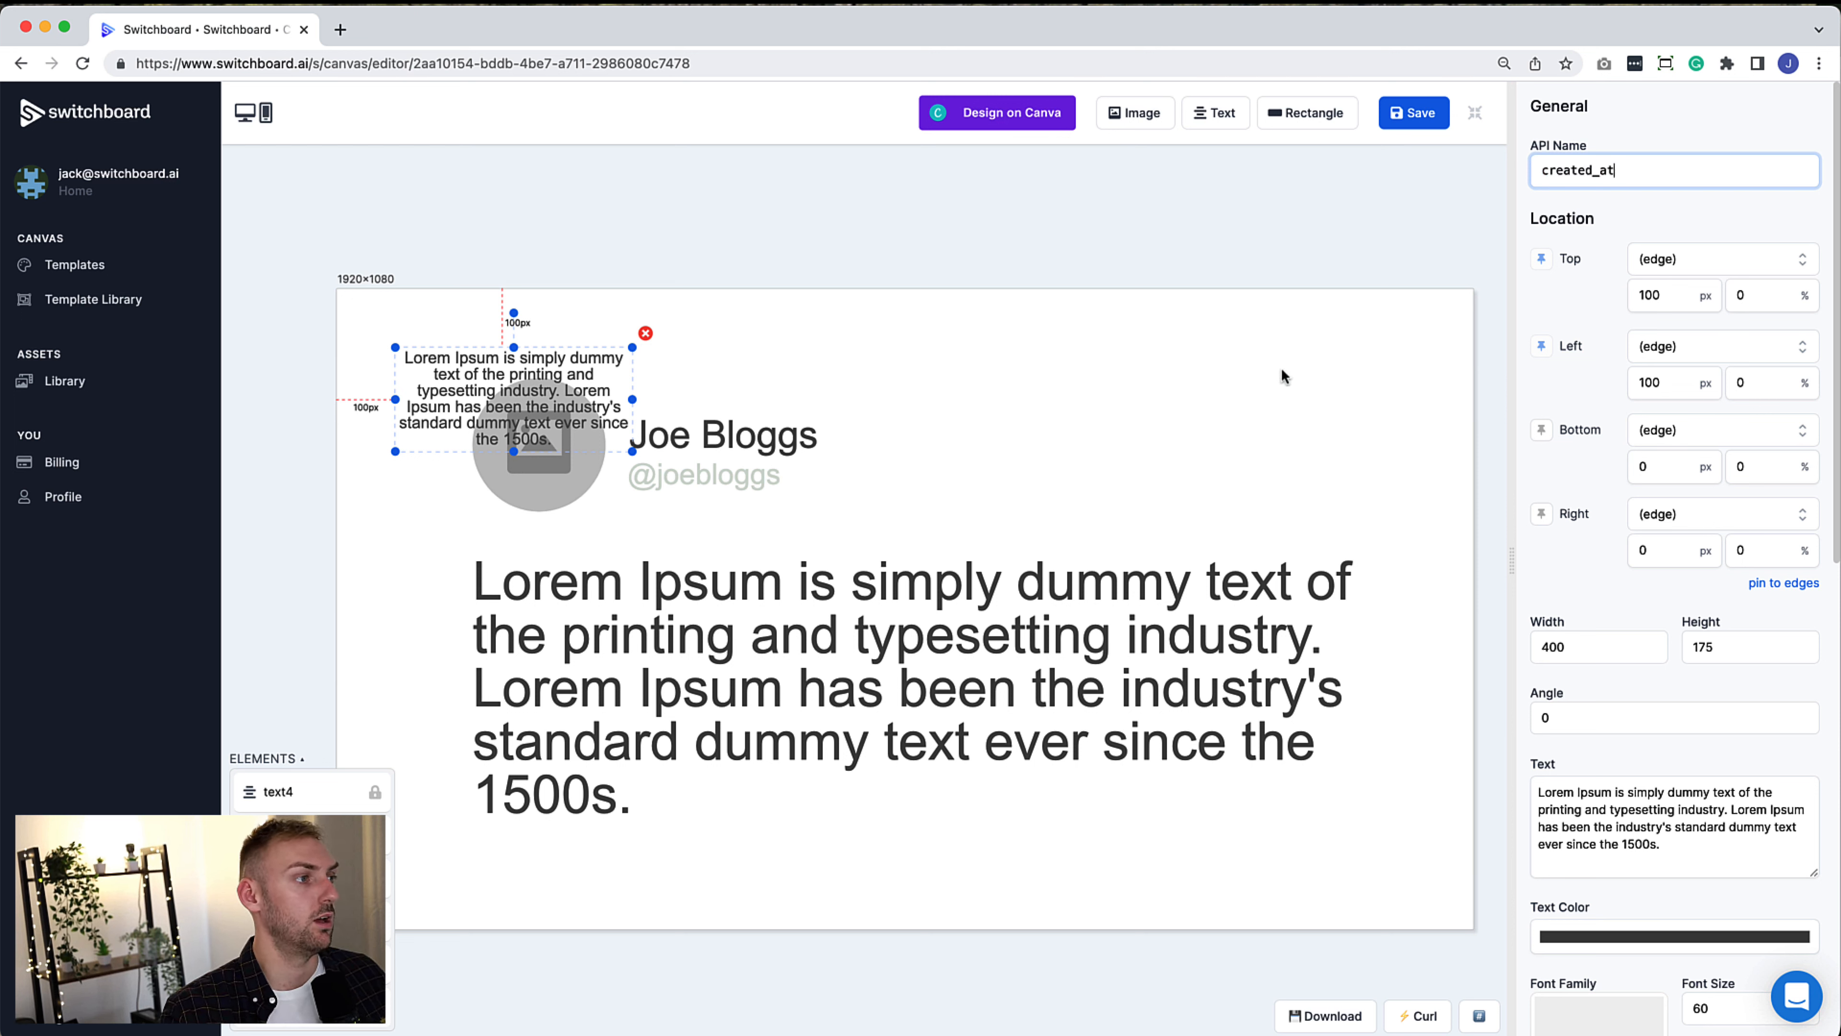
{"action": "left_click_drag", "start_coordinate": [1650, 845], "coordinate": [1531, 792]}
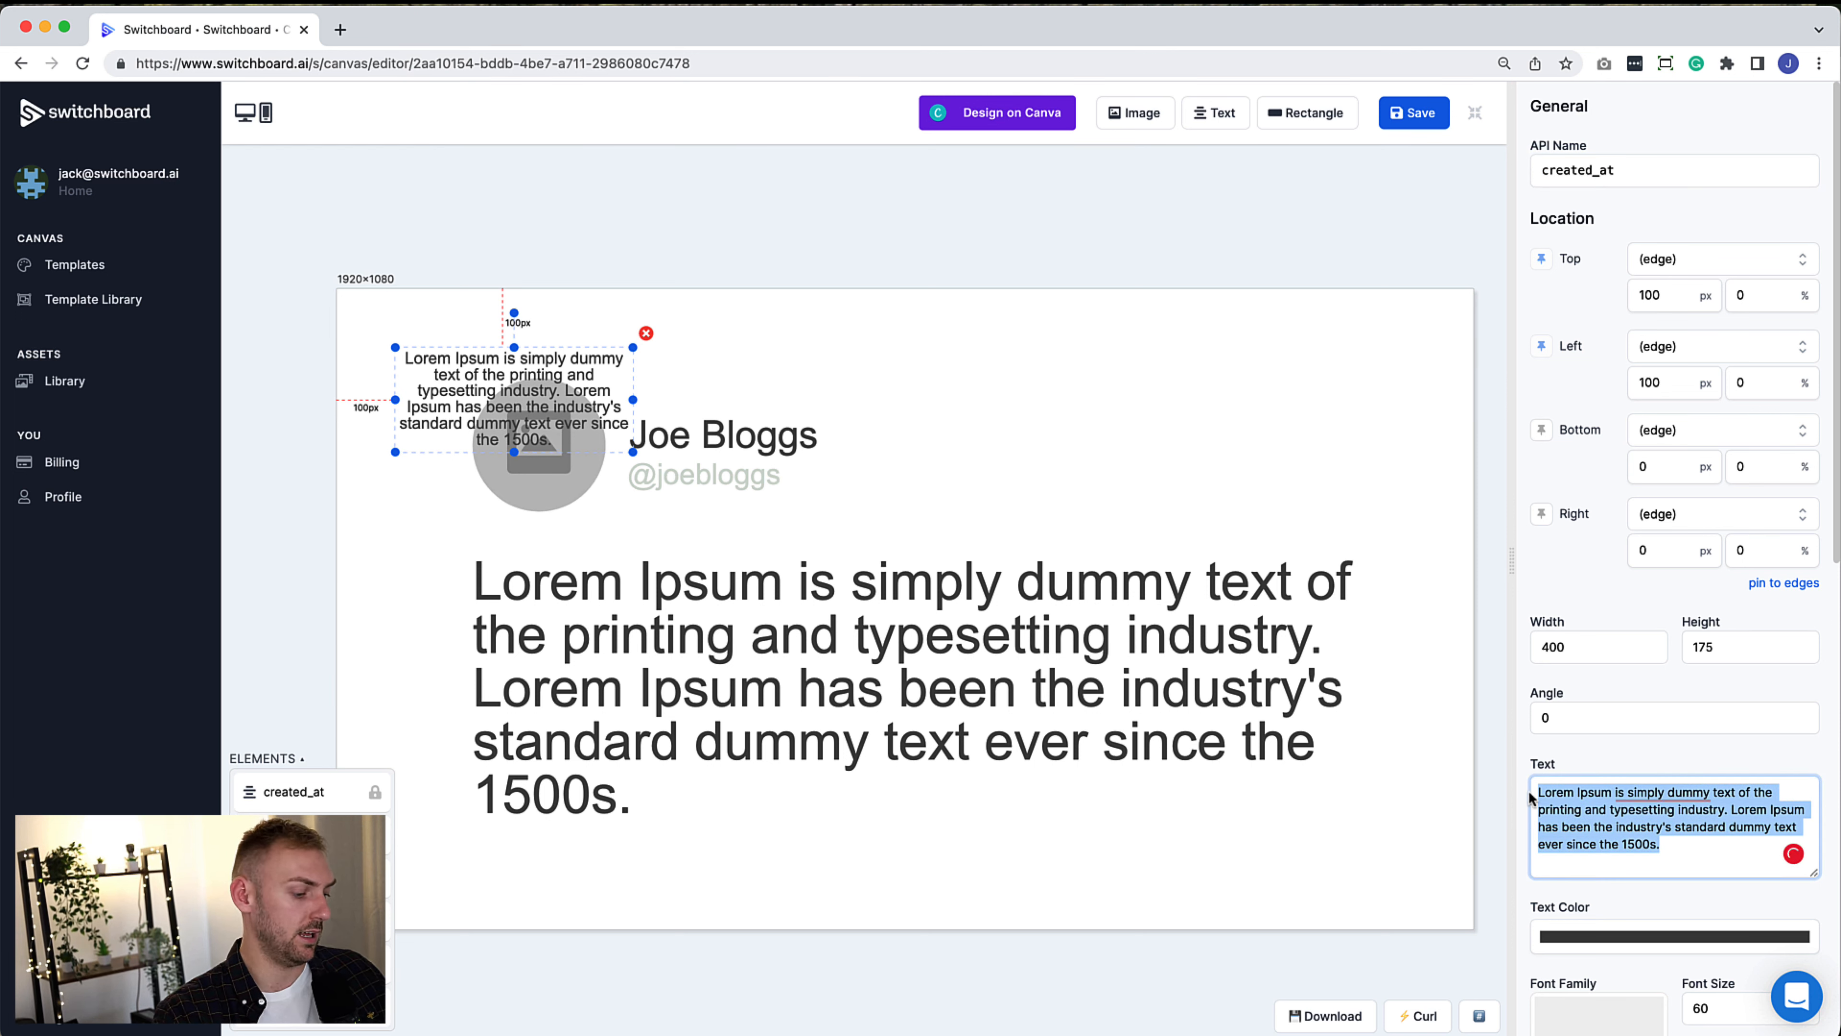
{"action": "type", "text": "1st Jan"}
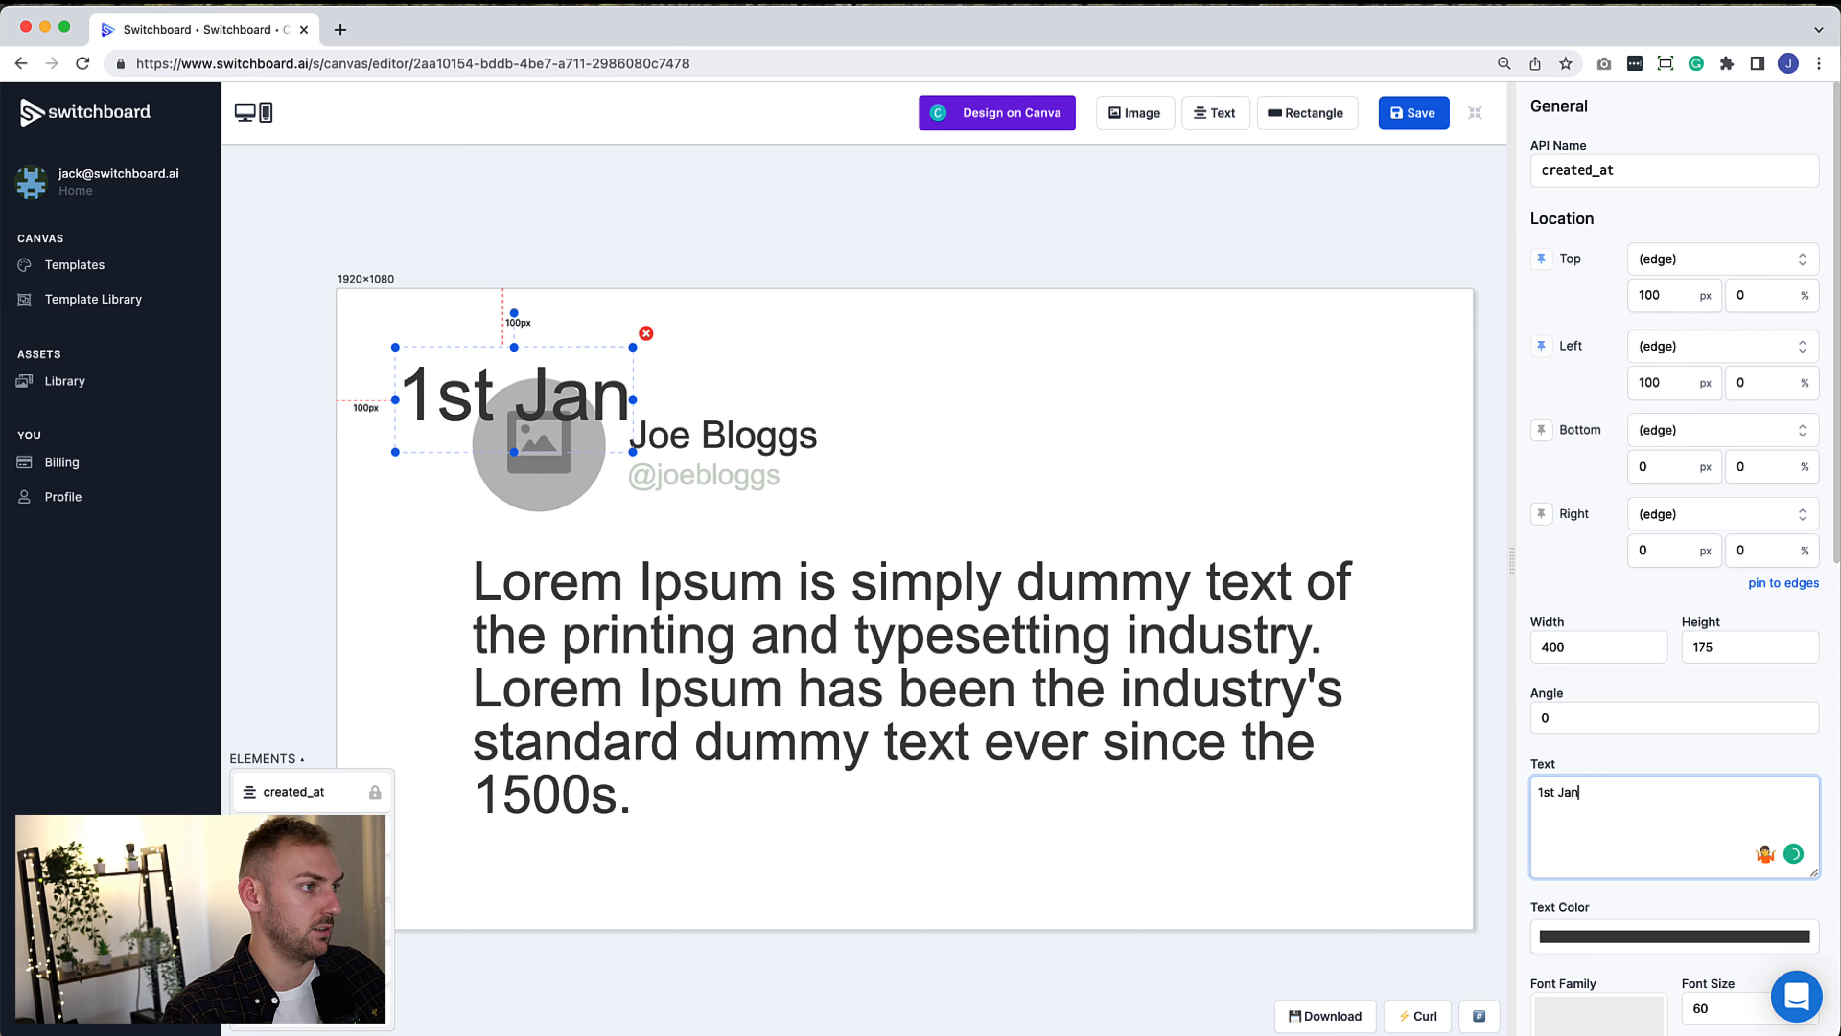
{"action": "type", "text": " 2022"}
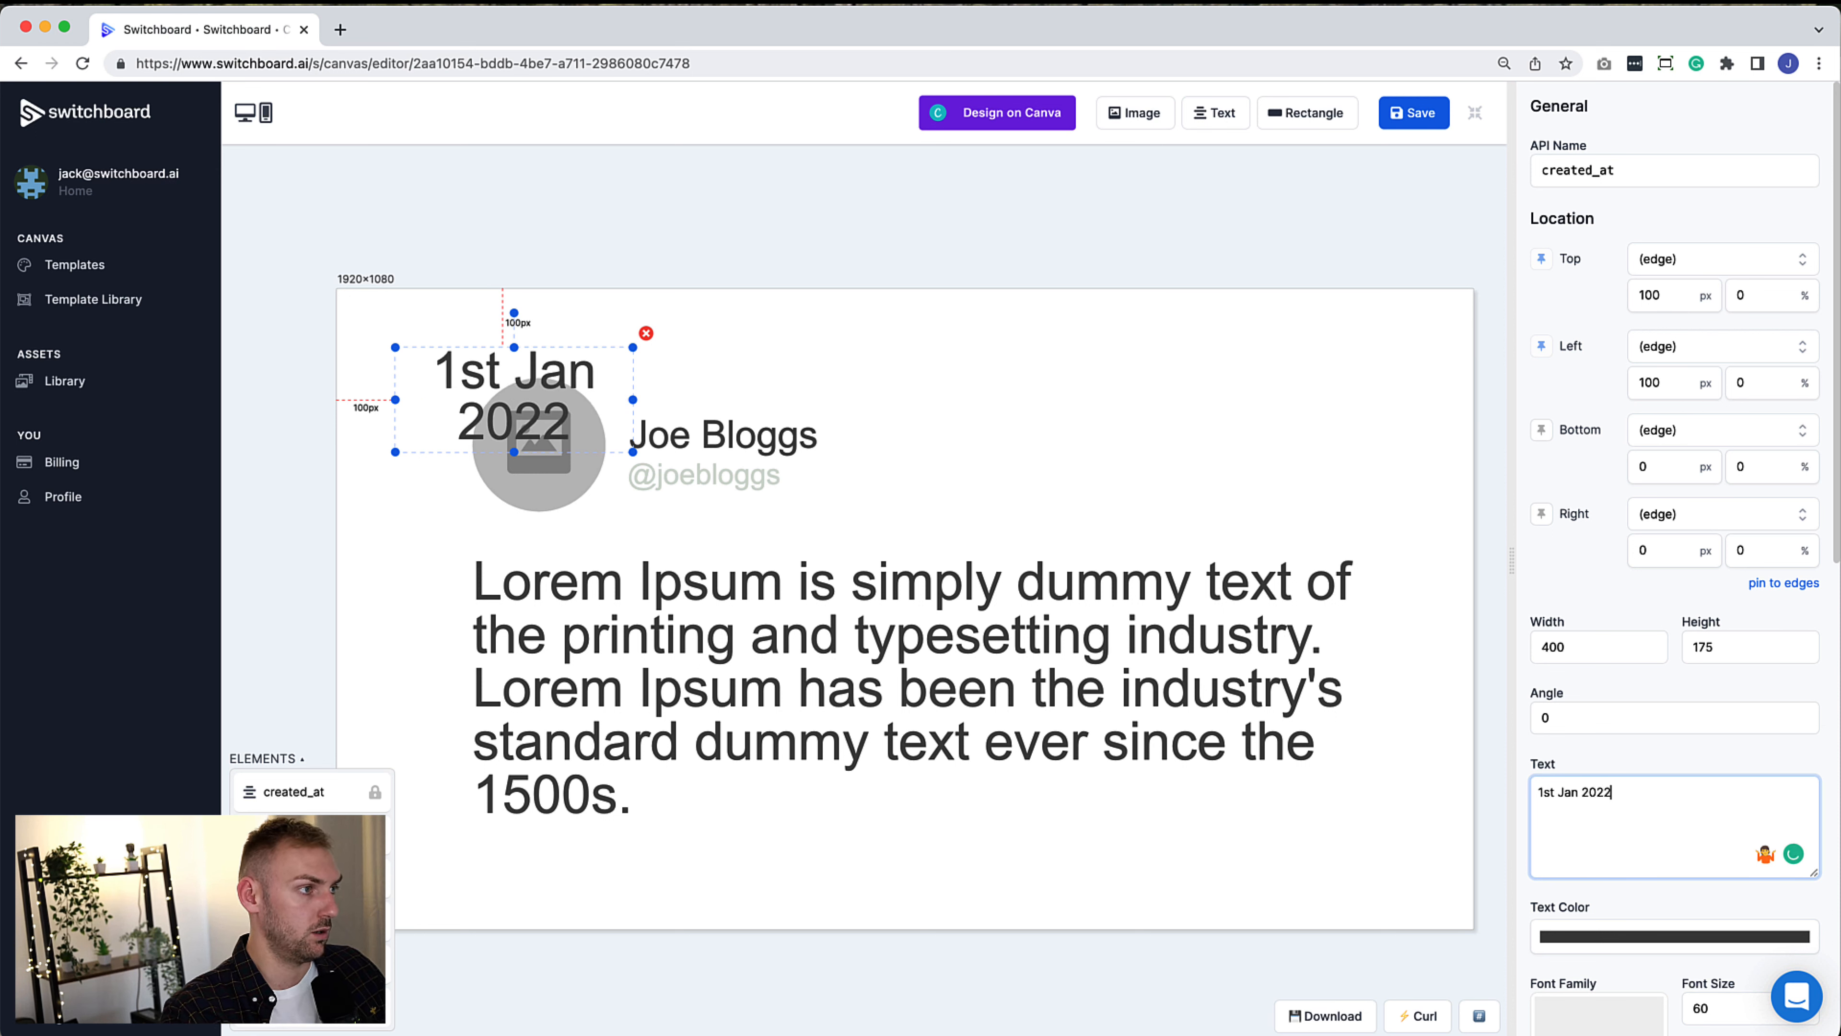
{"action": "type", "text": " 08:"}
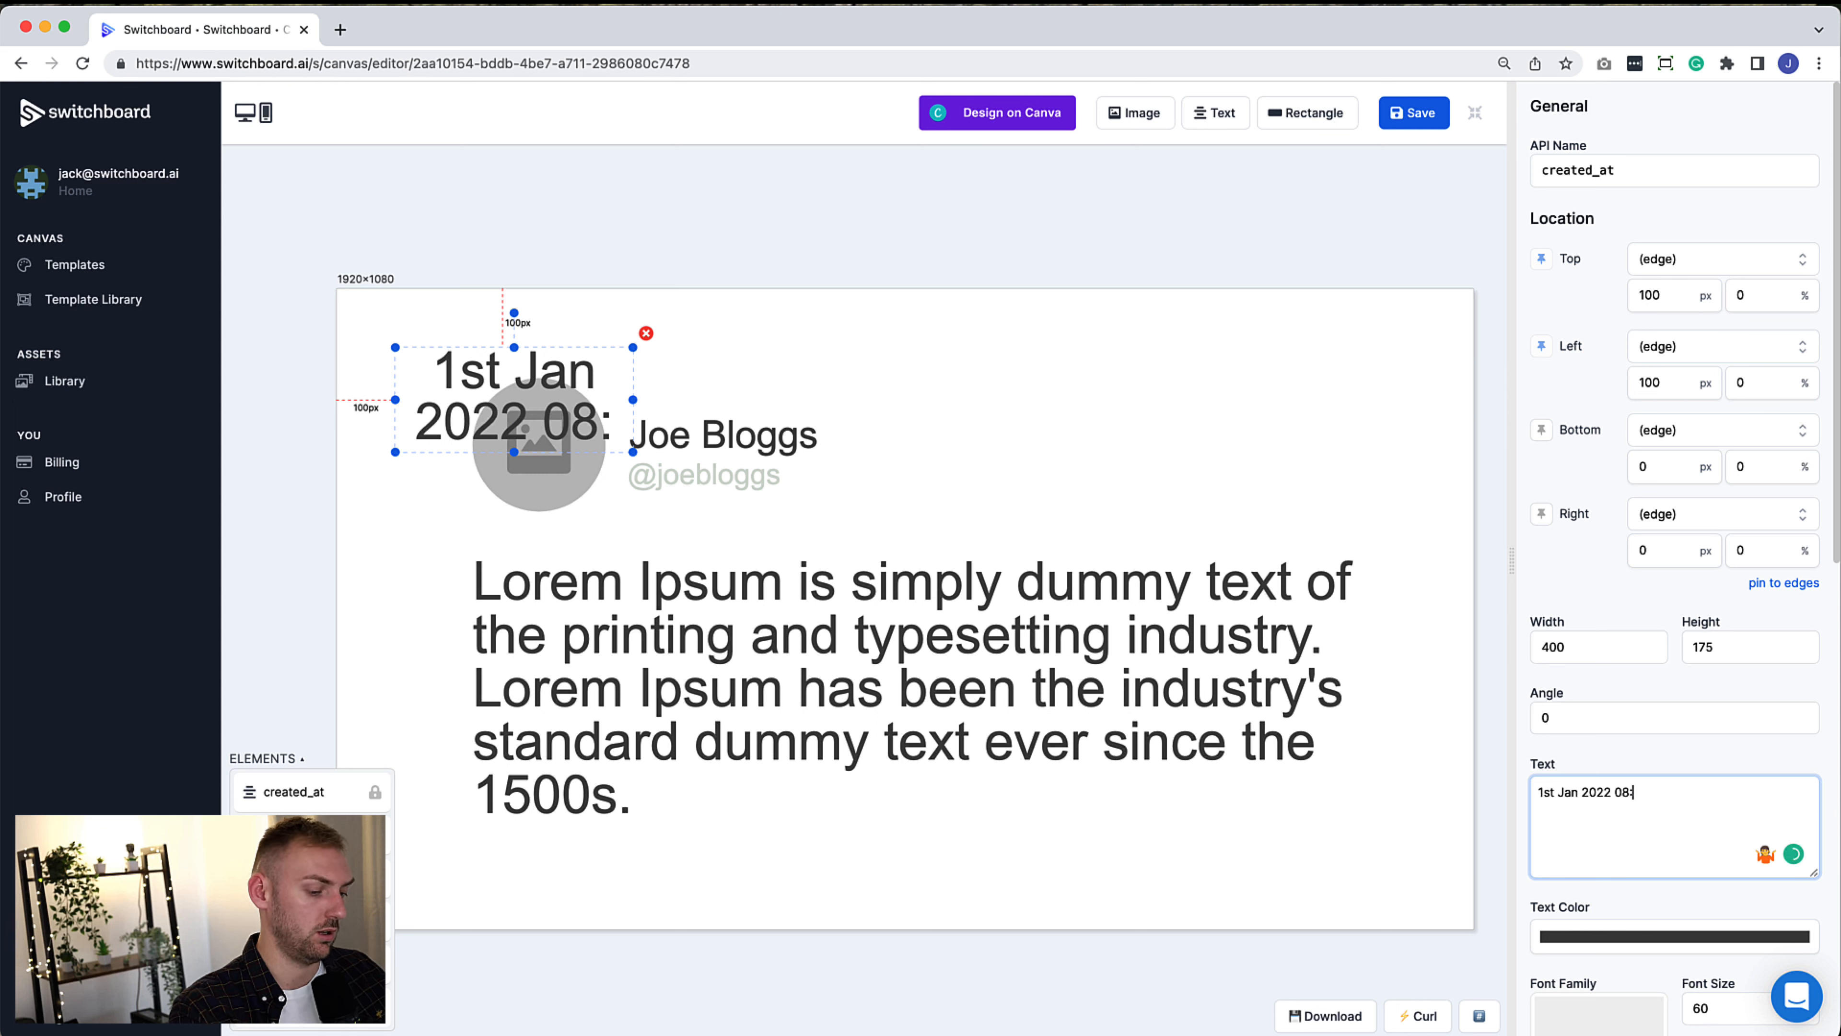
{"action": "type", "text": "00"}
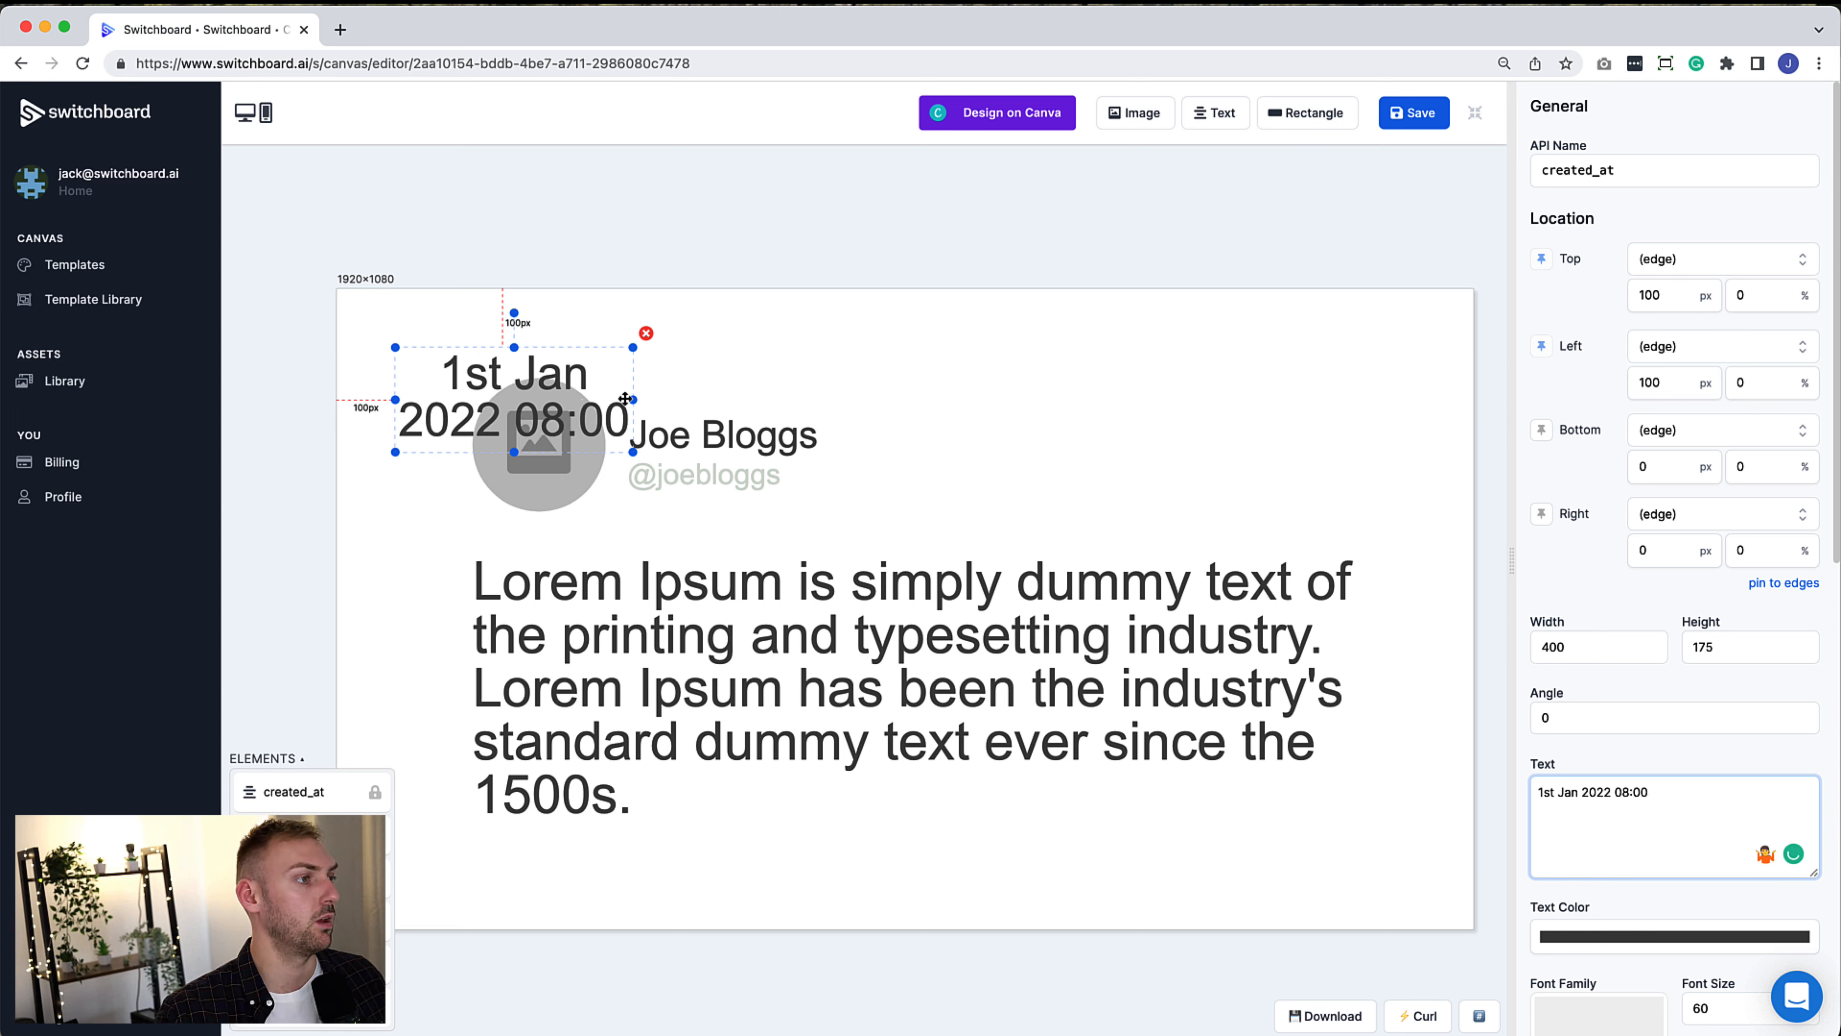
{"action": "left_click_drag", "start_coordinate": [633, 399], "coordinate": [975, 399]}
{"action": "left_click_drag", "start_coordinate": [758, 395], "coordinate": [786, 890]}
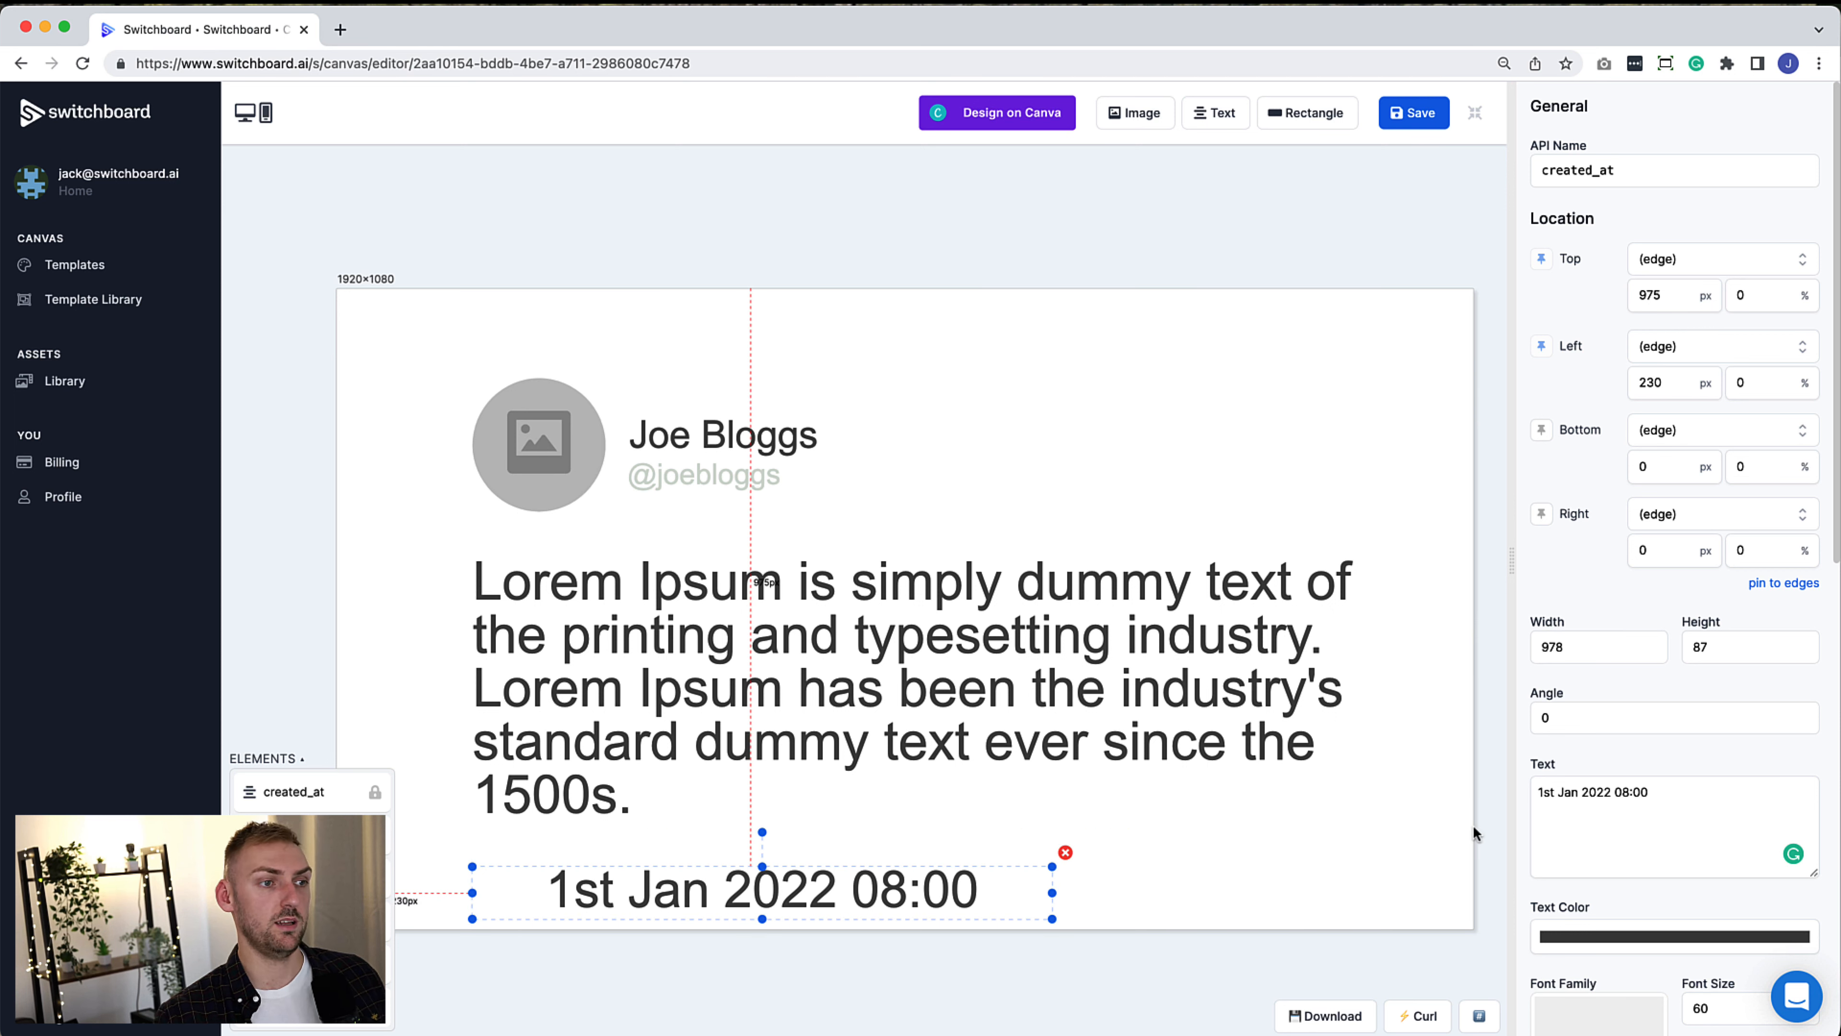
Anchor the date's top 50 px below the bottom edge of the text element
{"action": "left_click", "coordinate": [1678, 267]}
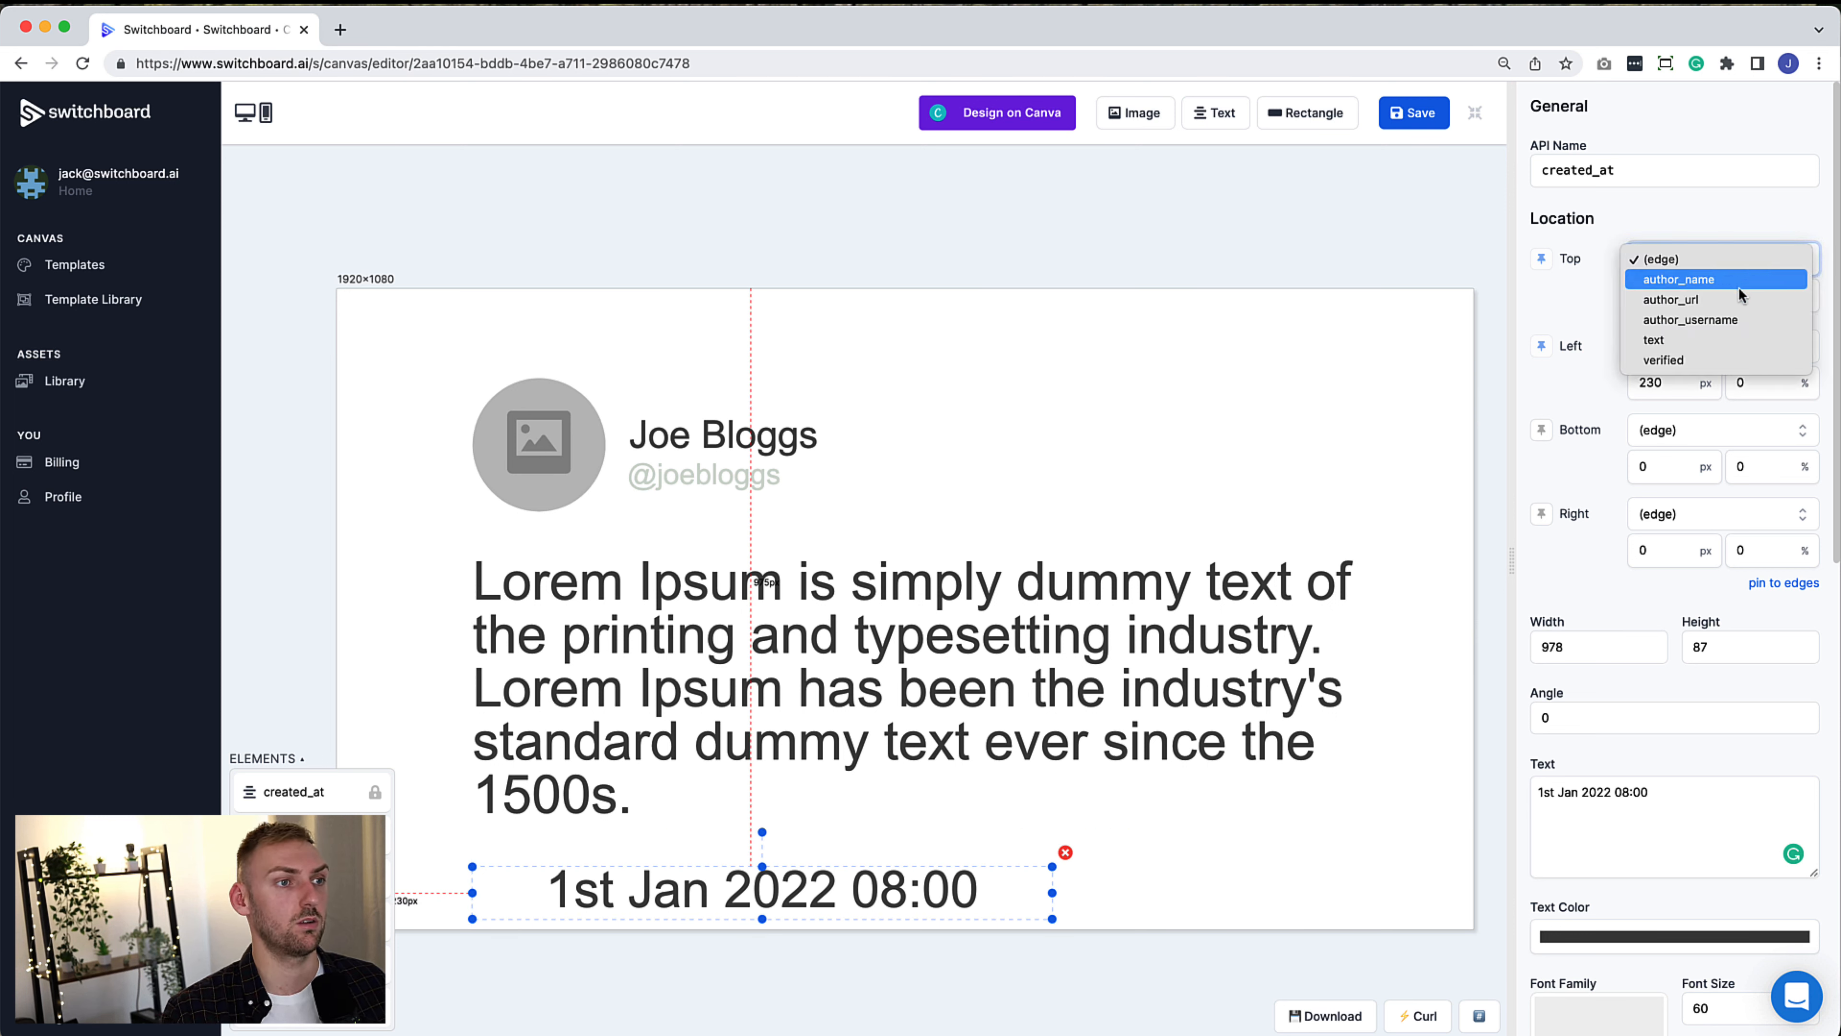
{"action": "left_click", "coordinate": [1566, 299]}
{"action": "double_click", "coordinate": [1648, 294]}
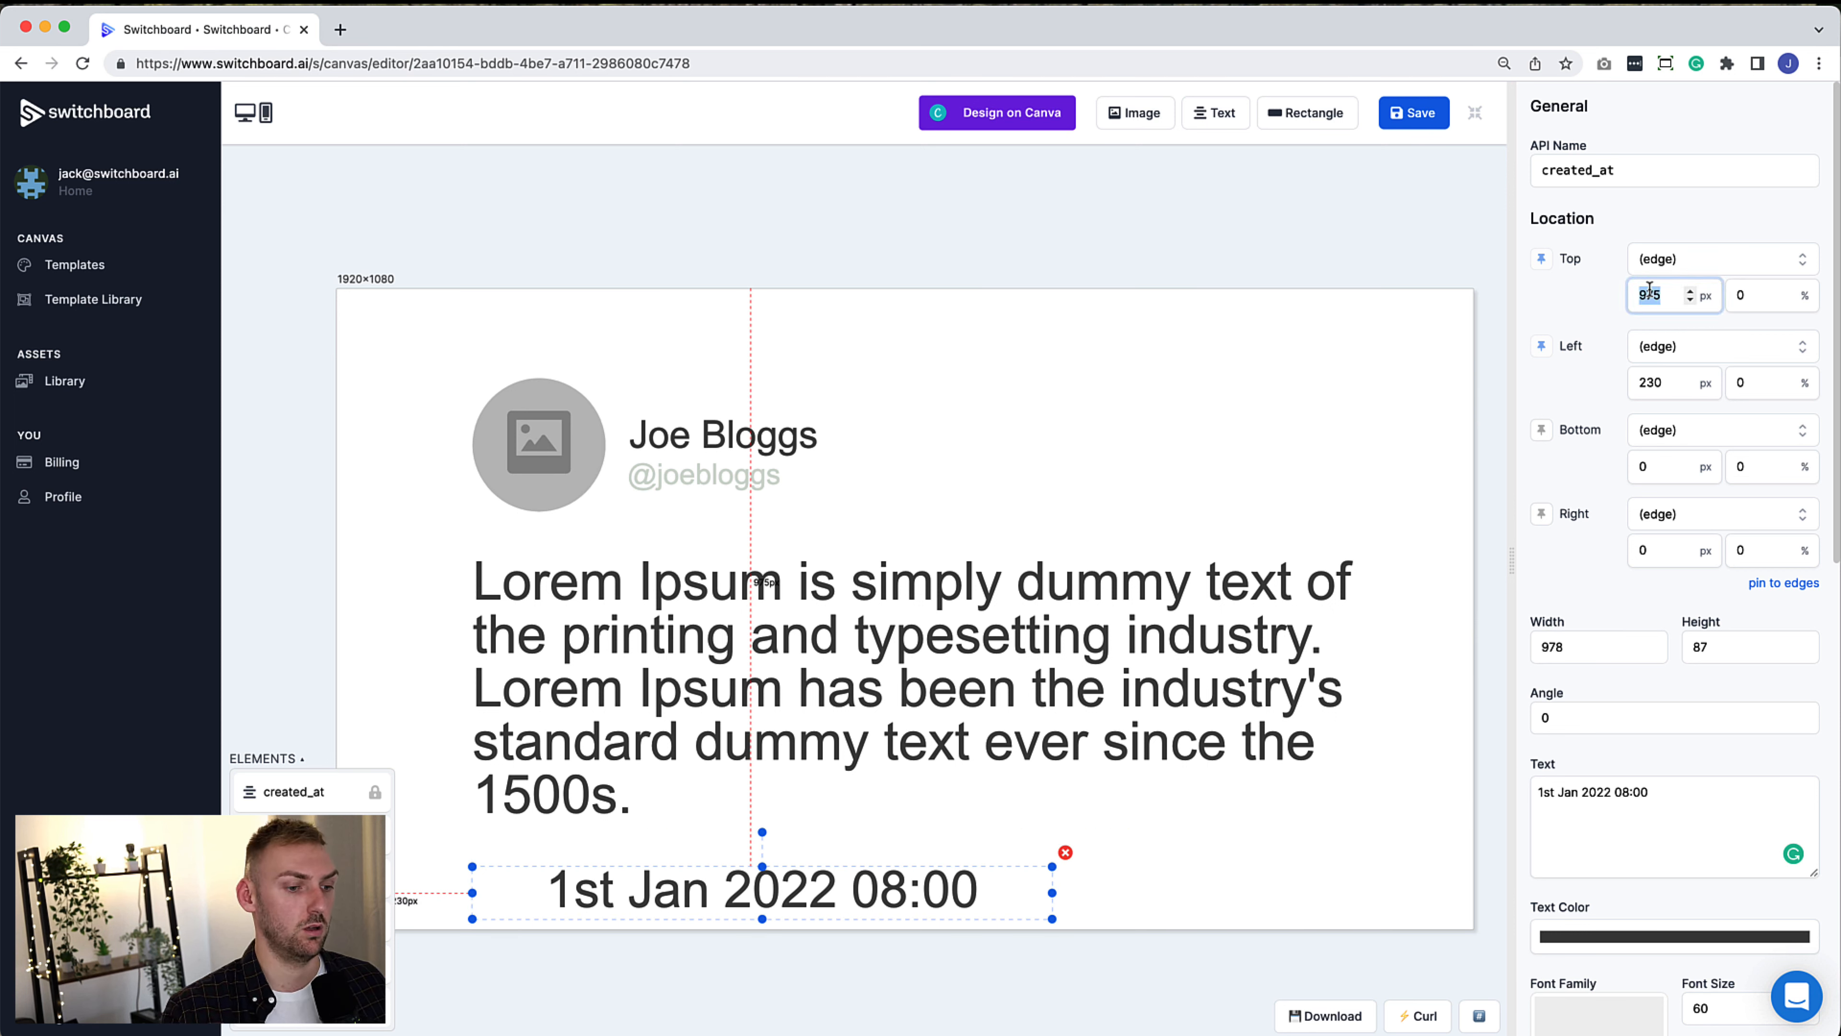
{"action": "type", "text": "50"}
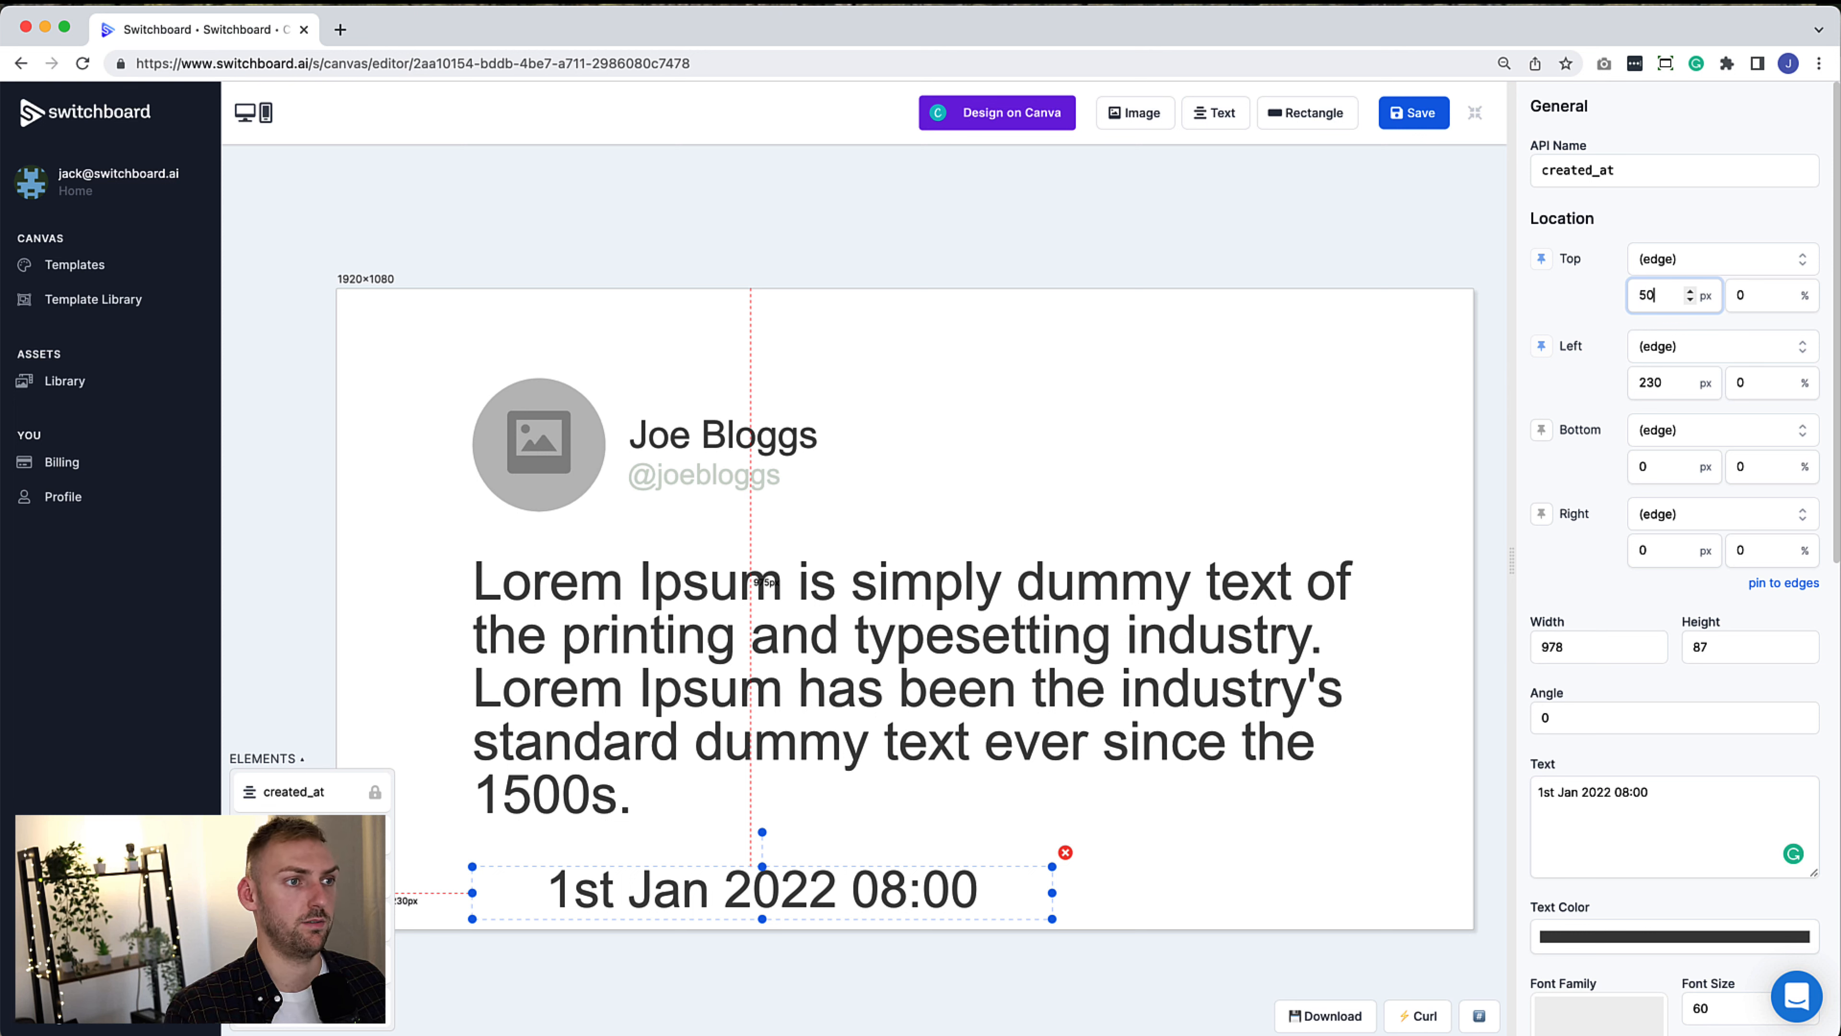
{"action": "left_click", "coordinate": [1729, 265]}
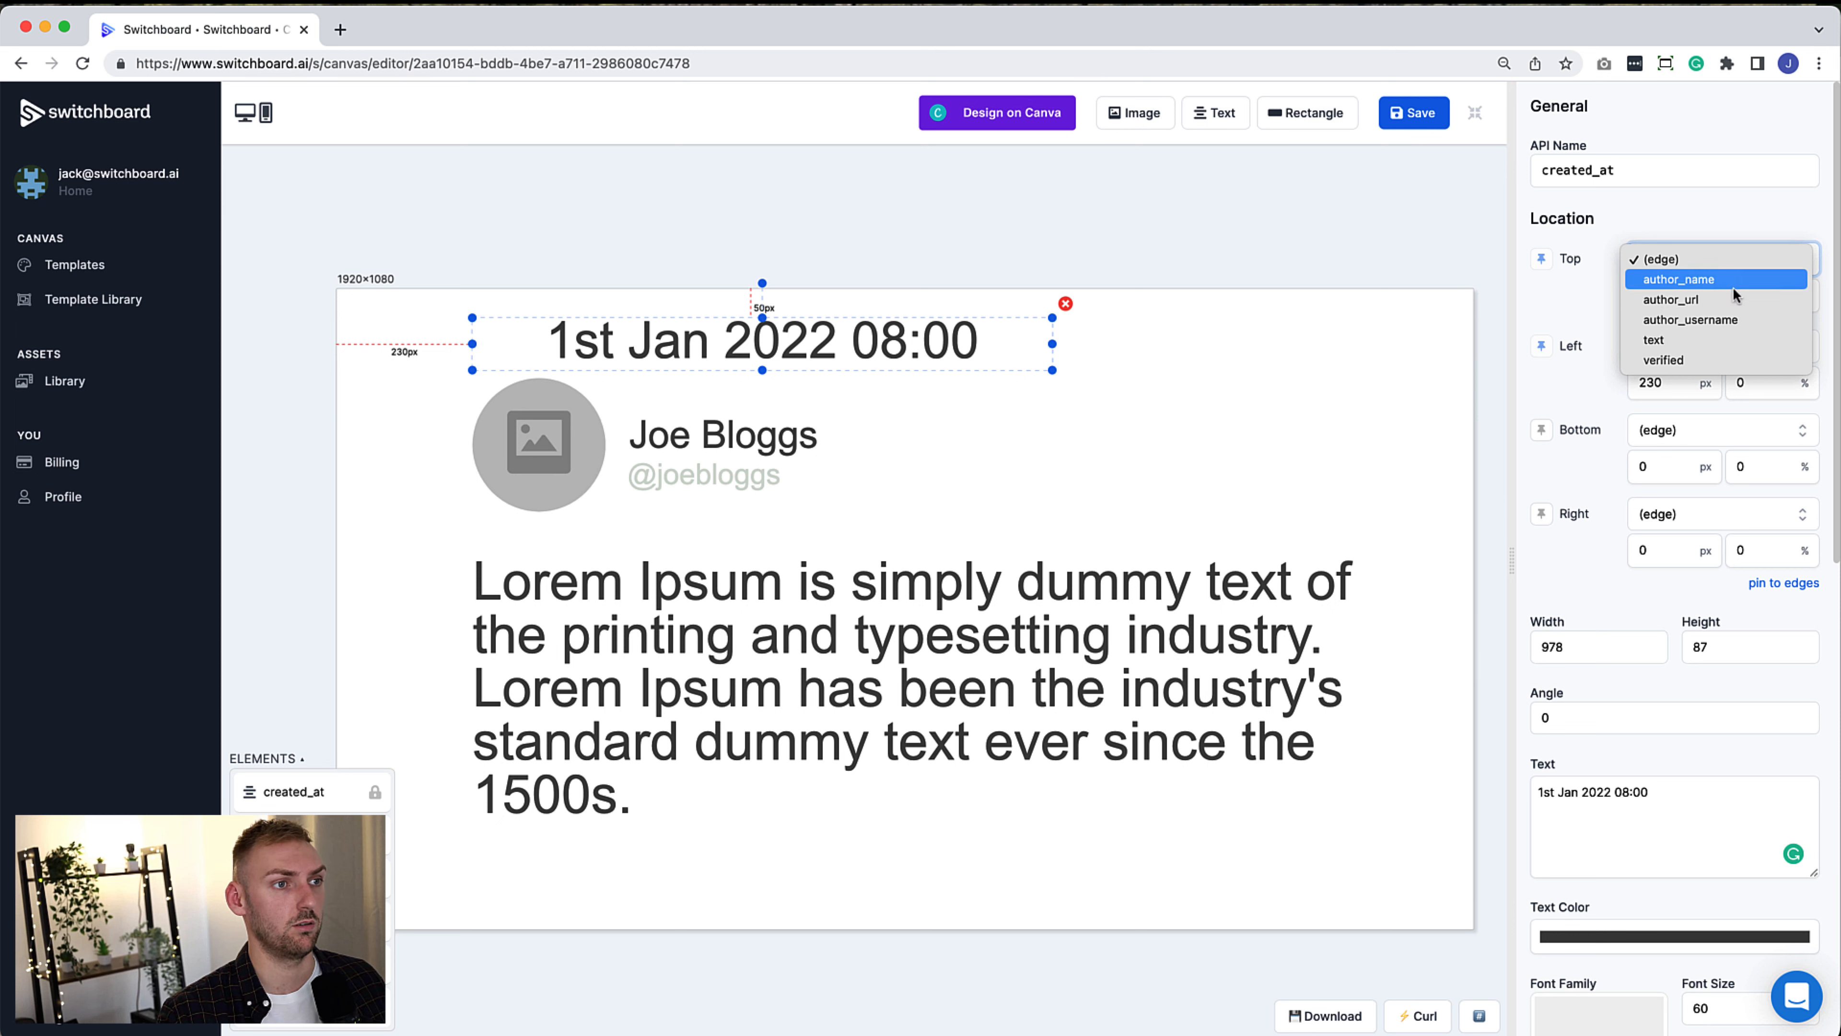
{"action": "left_click", "coordinate": [1730, 336]}
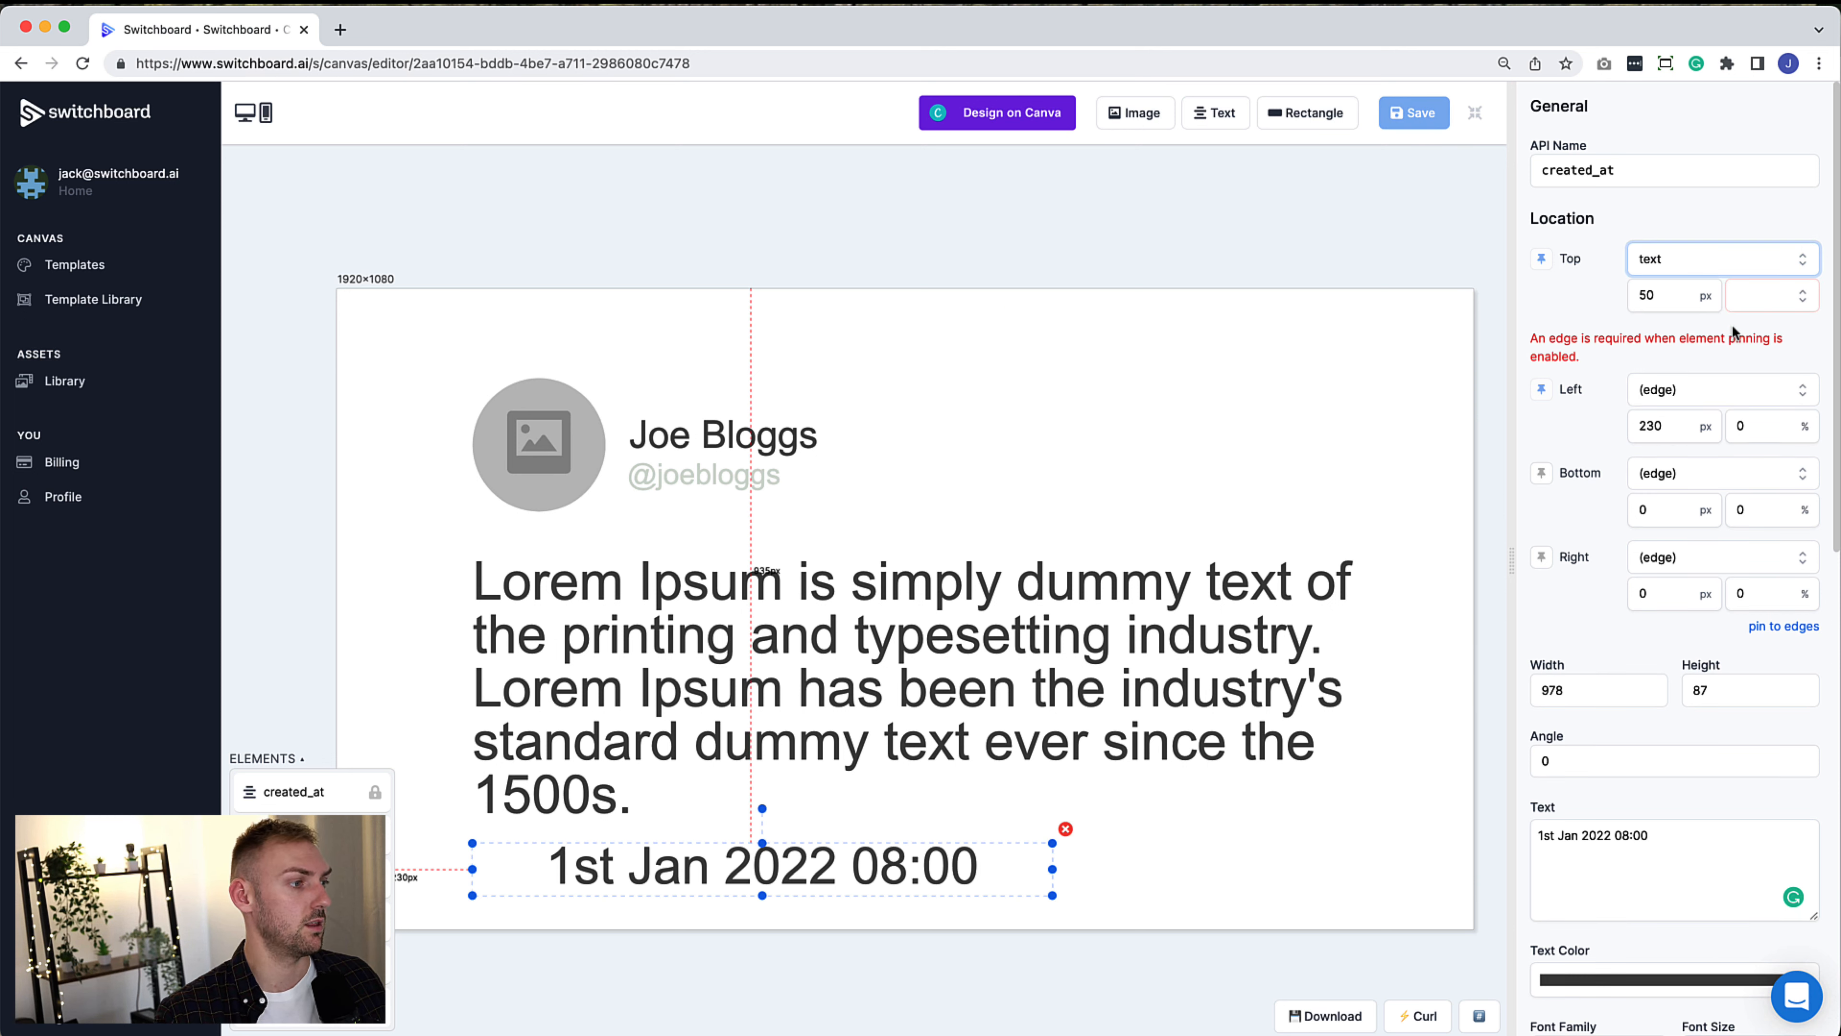
{"action": "left_click", "coordinate": [1767, 306]}
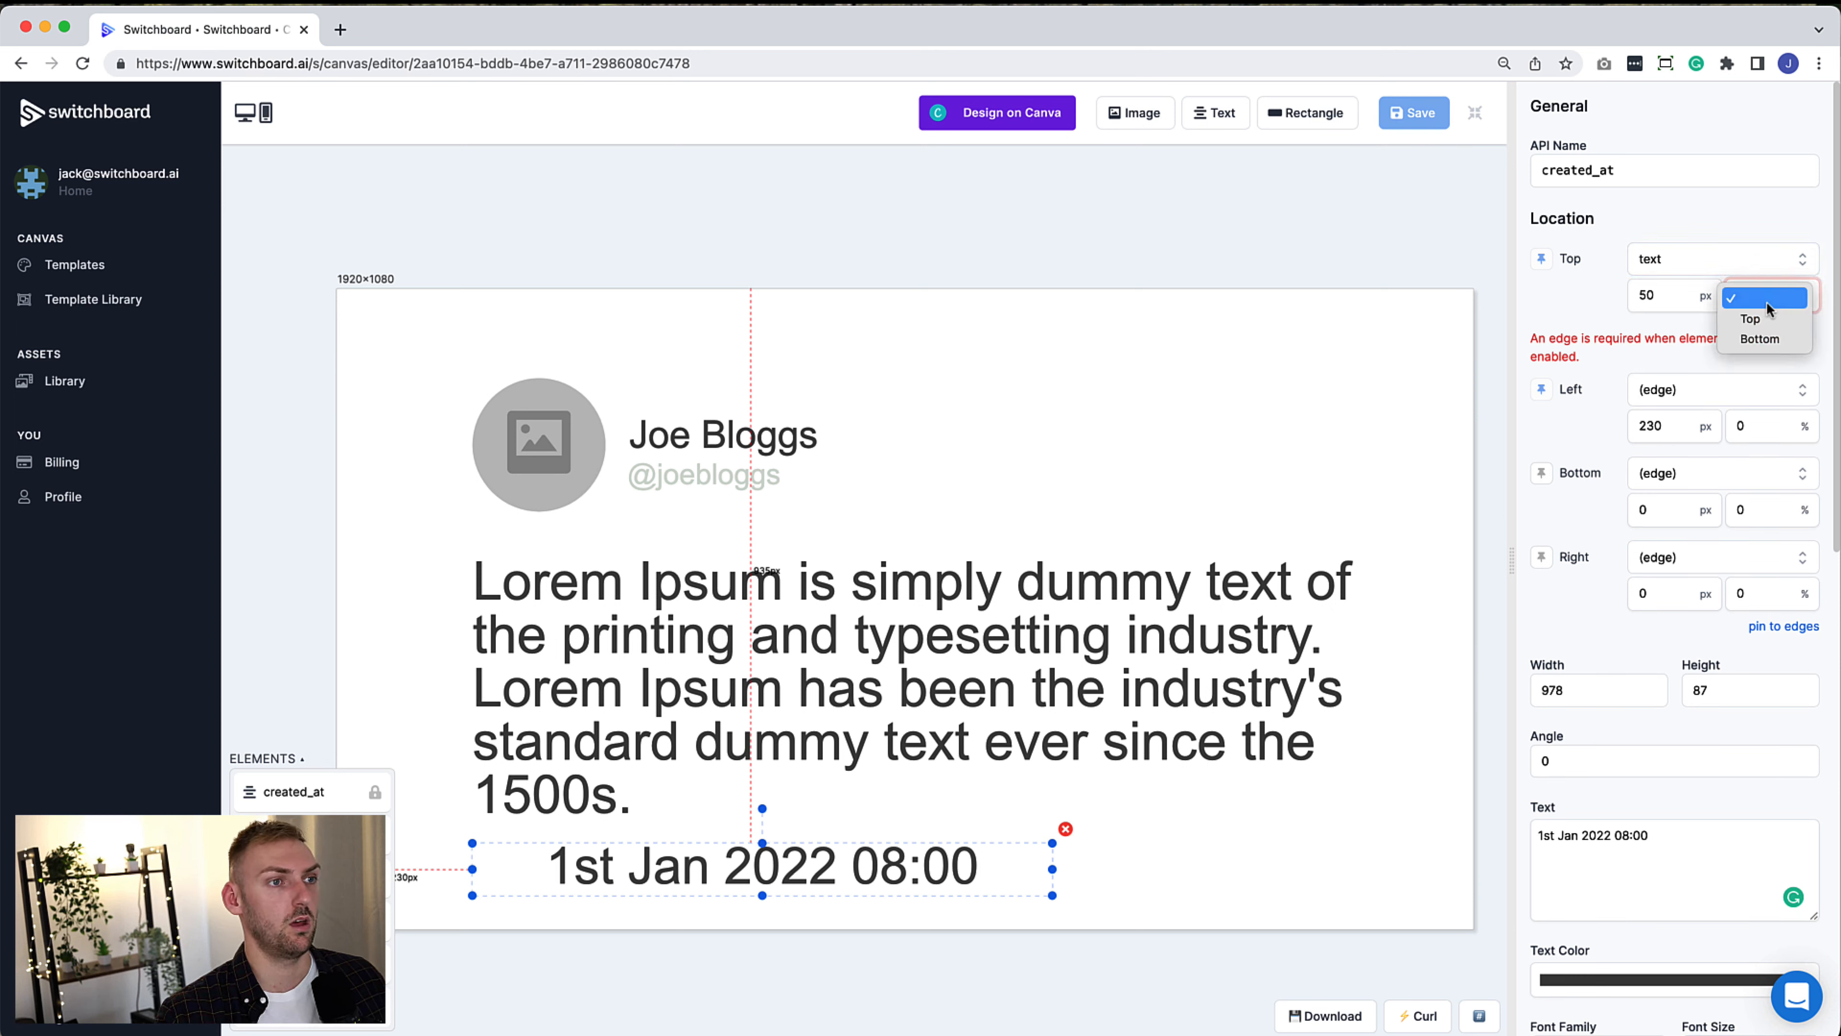
{"action": "left_click", "coordinate": [1774, 339]}
Left-align the date and shorten its box for smaller type
{"action": "scroll", "coordinate": [1680, 608], "scroll_direction": "down", "scroll_amount": 1}
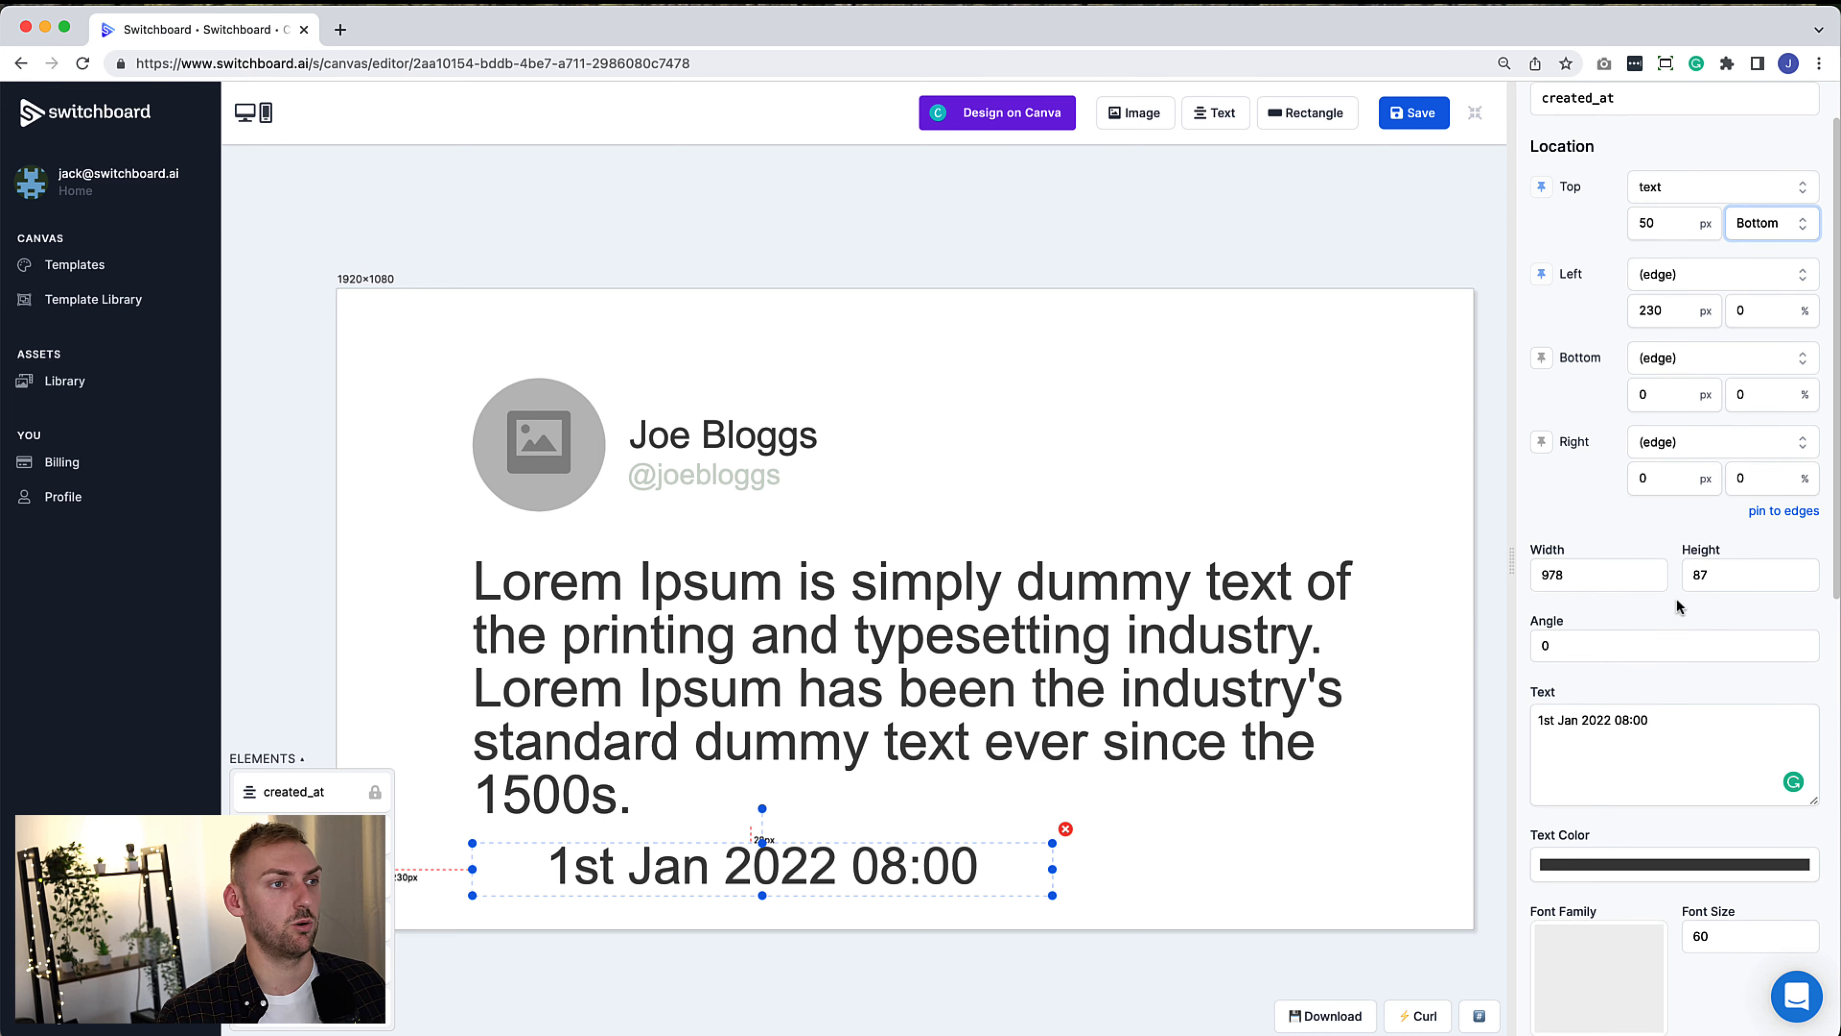
{"action": "scroll", "coordinate": [1586, 508], "scroll_direction": "down", "scroll_amount": 7}
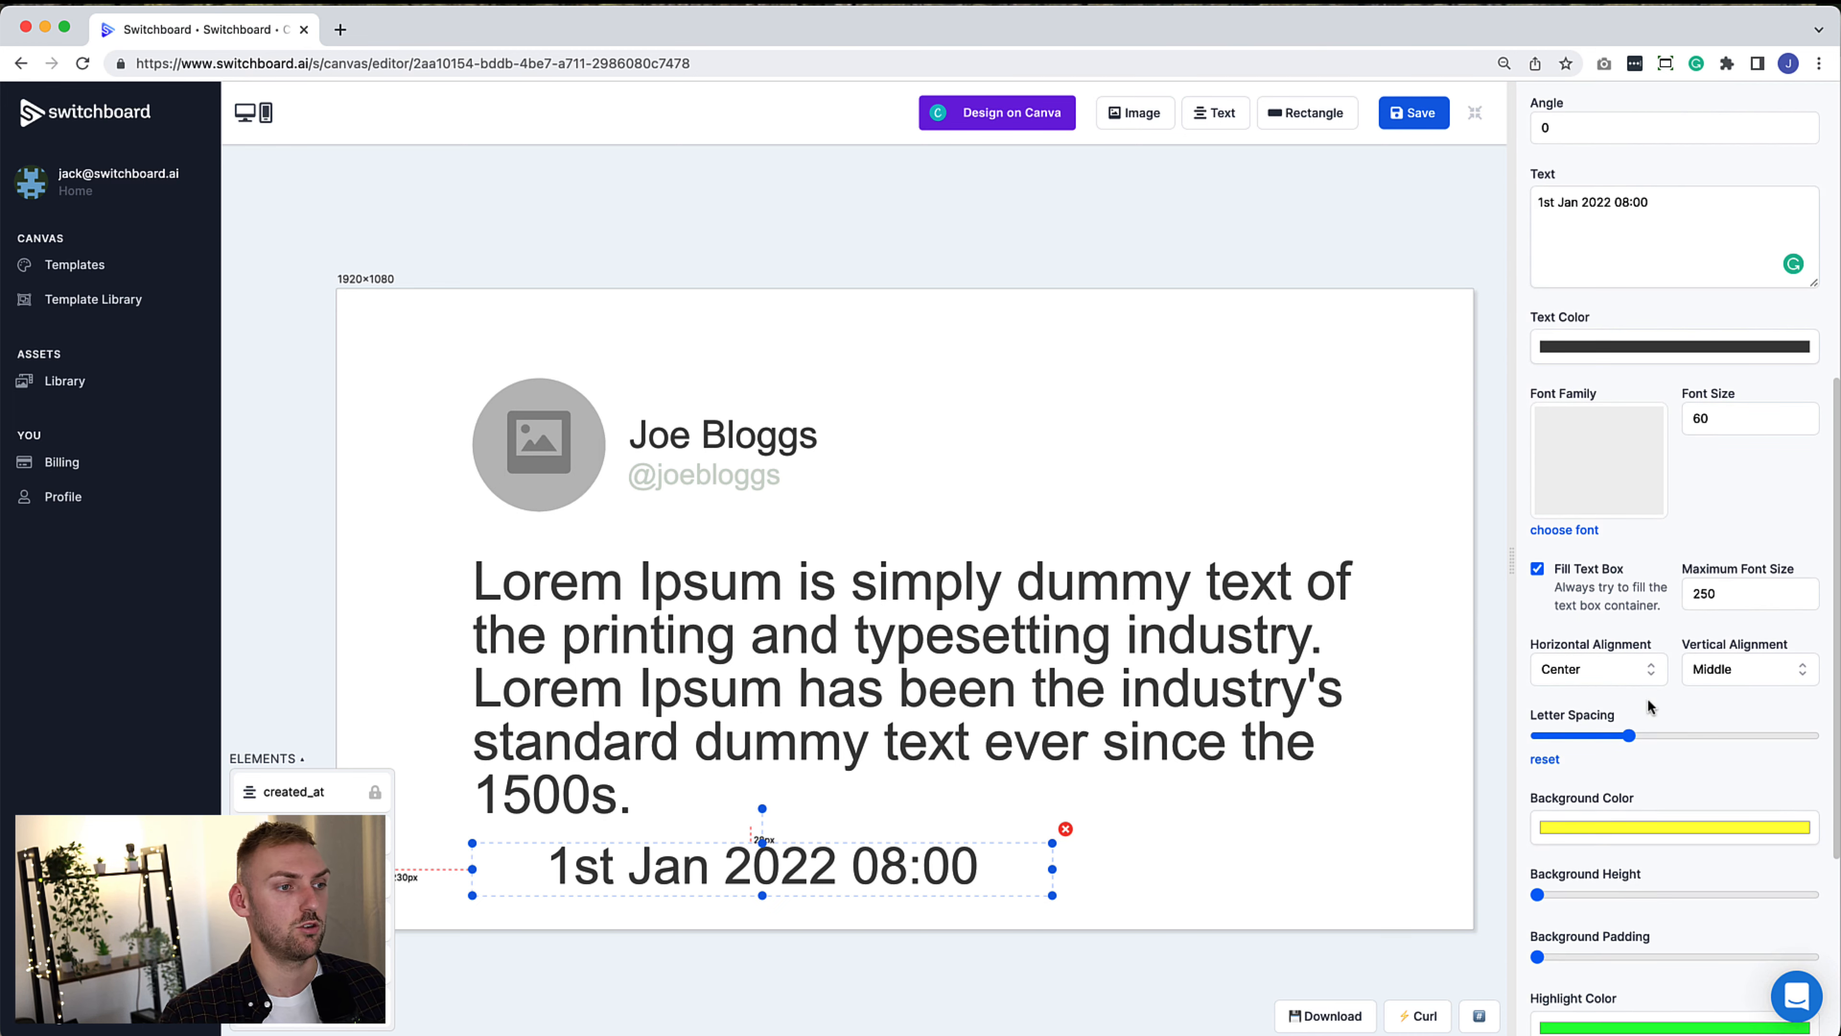
{"action": "left_click", "coordinate": [1623, 670]}
{"action": "left_click", "coordinate": [1596, 655]}
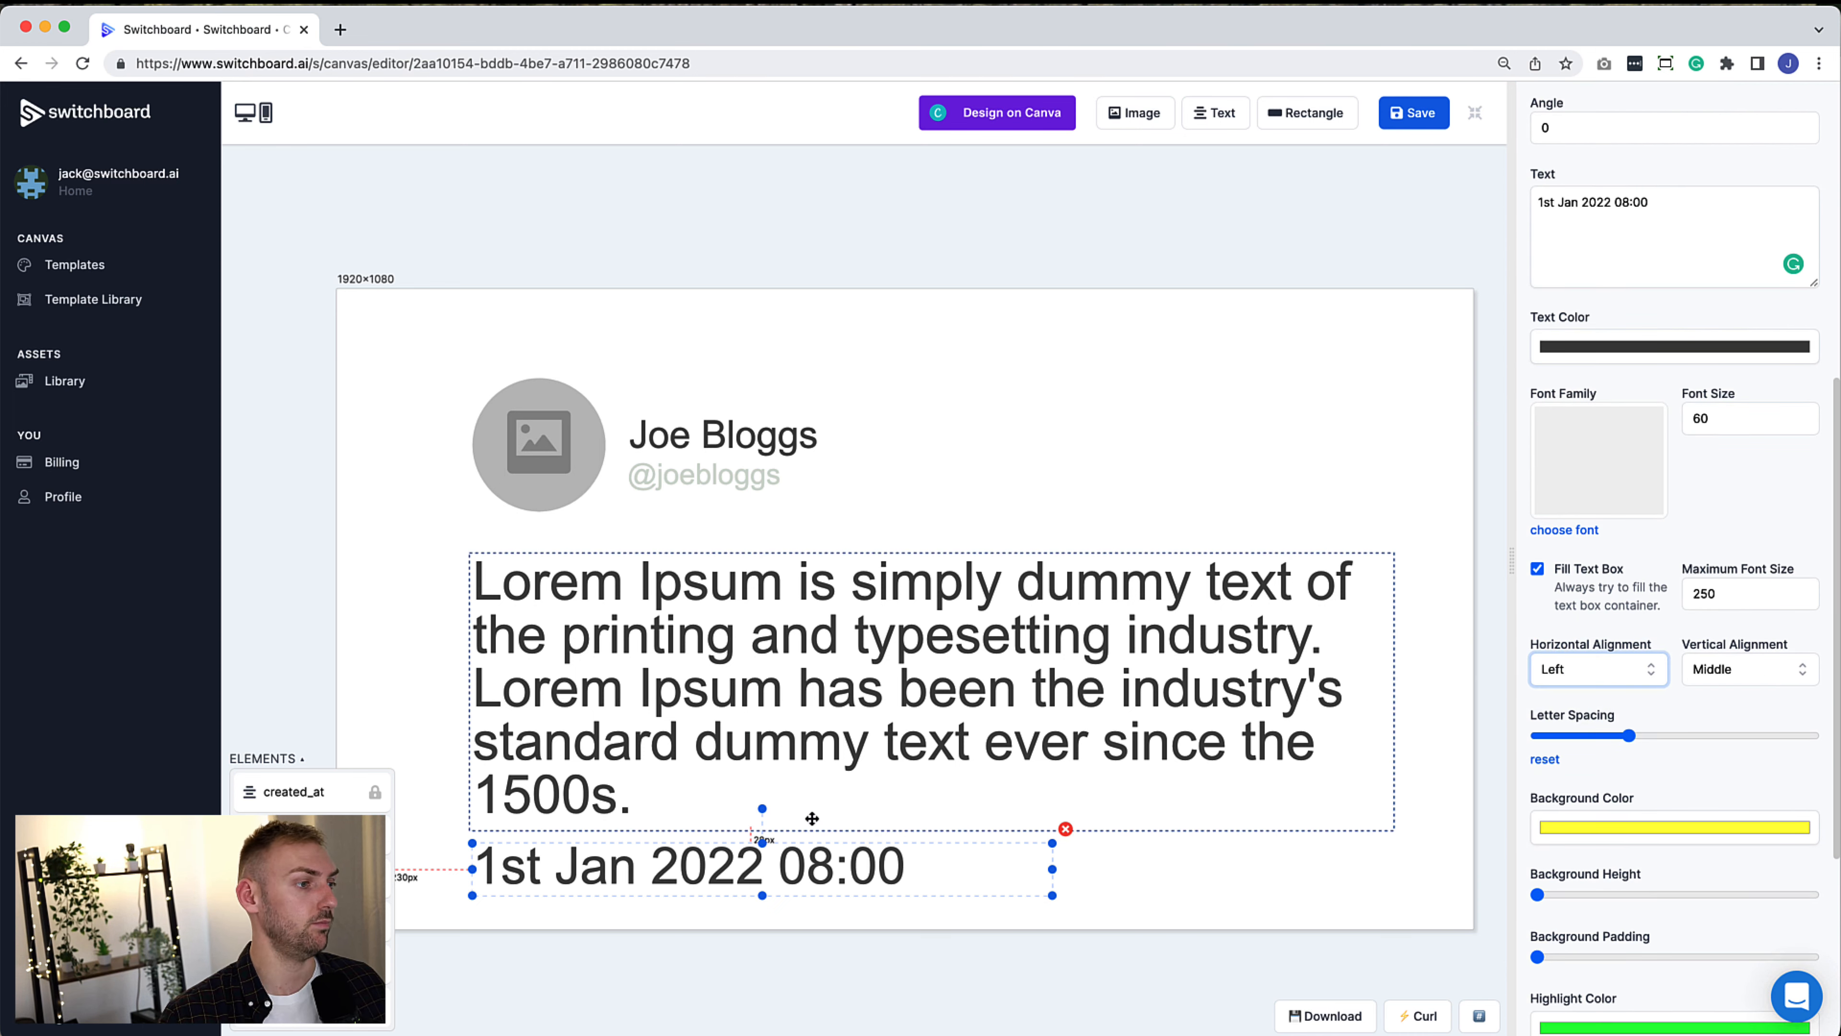
{"action": "left_click_drag", "start_coordinate": [762, 897], "coordinate": [763, 876]}
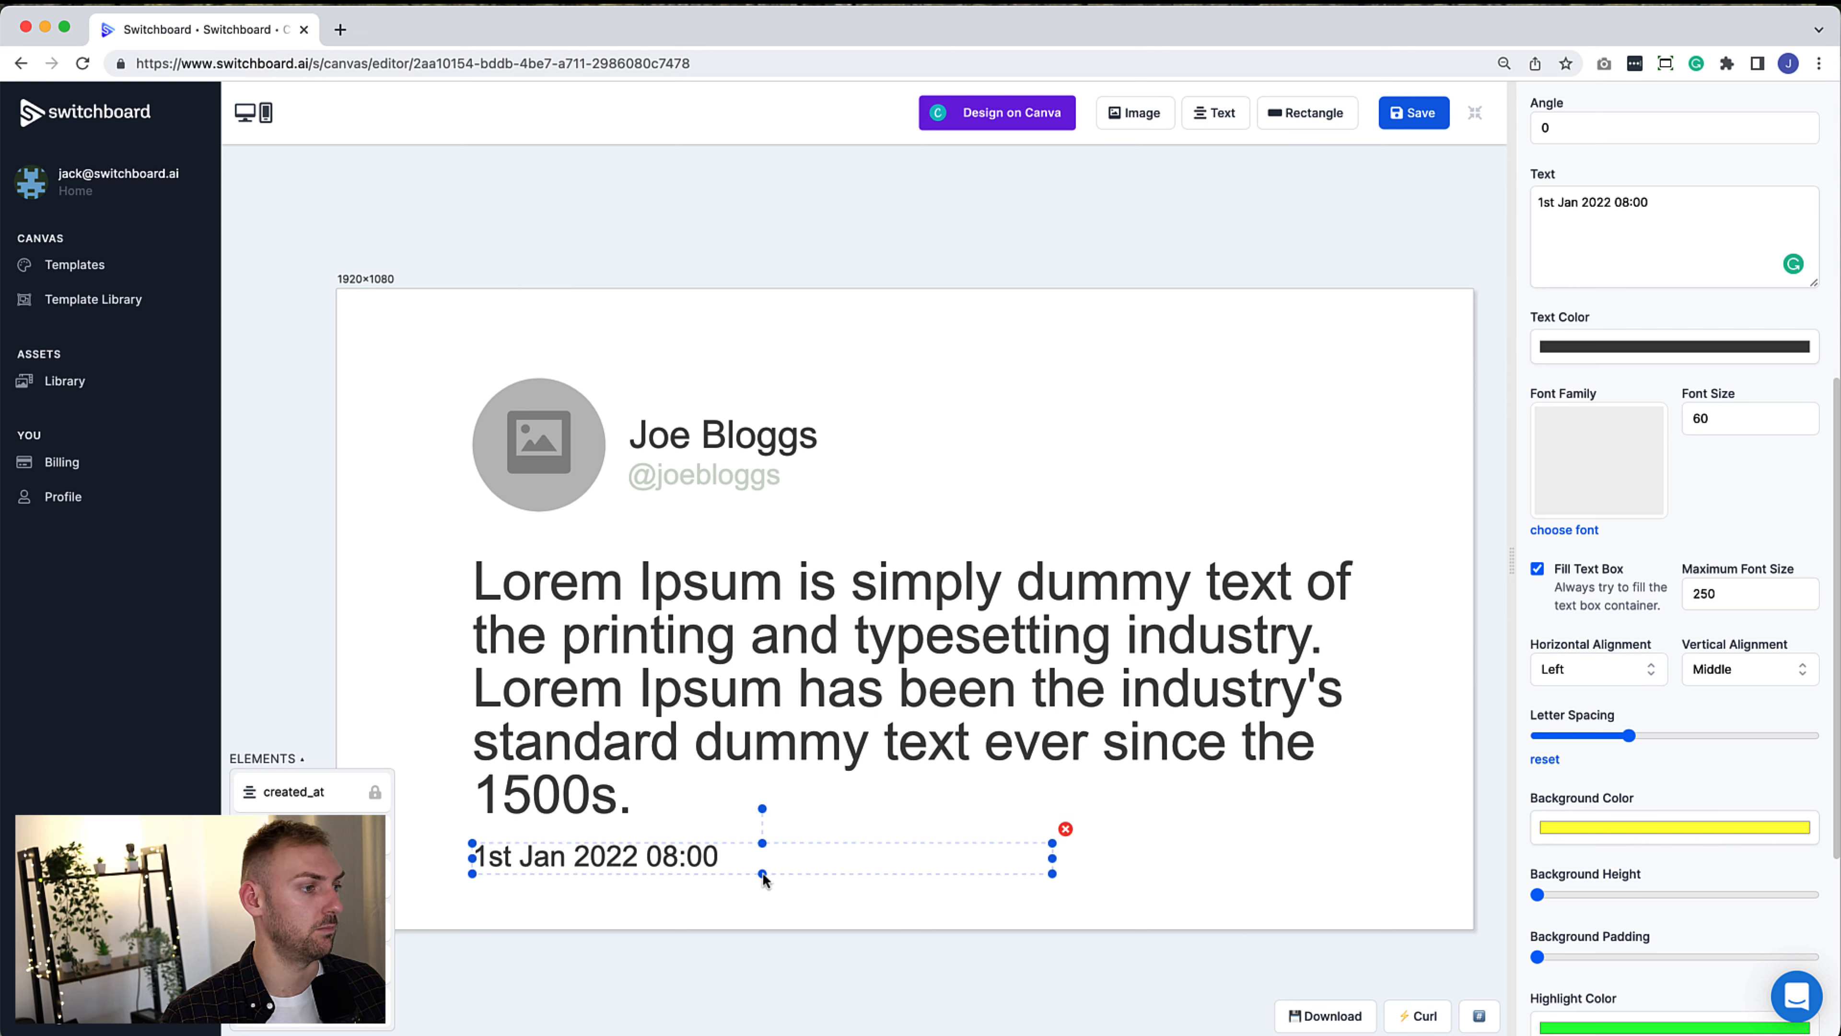
{"action": "left_click", "coordinate": [828, 957]}
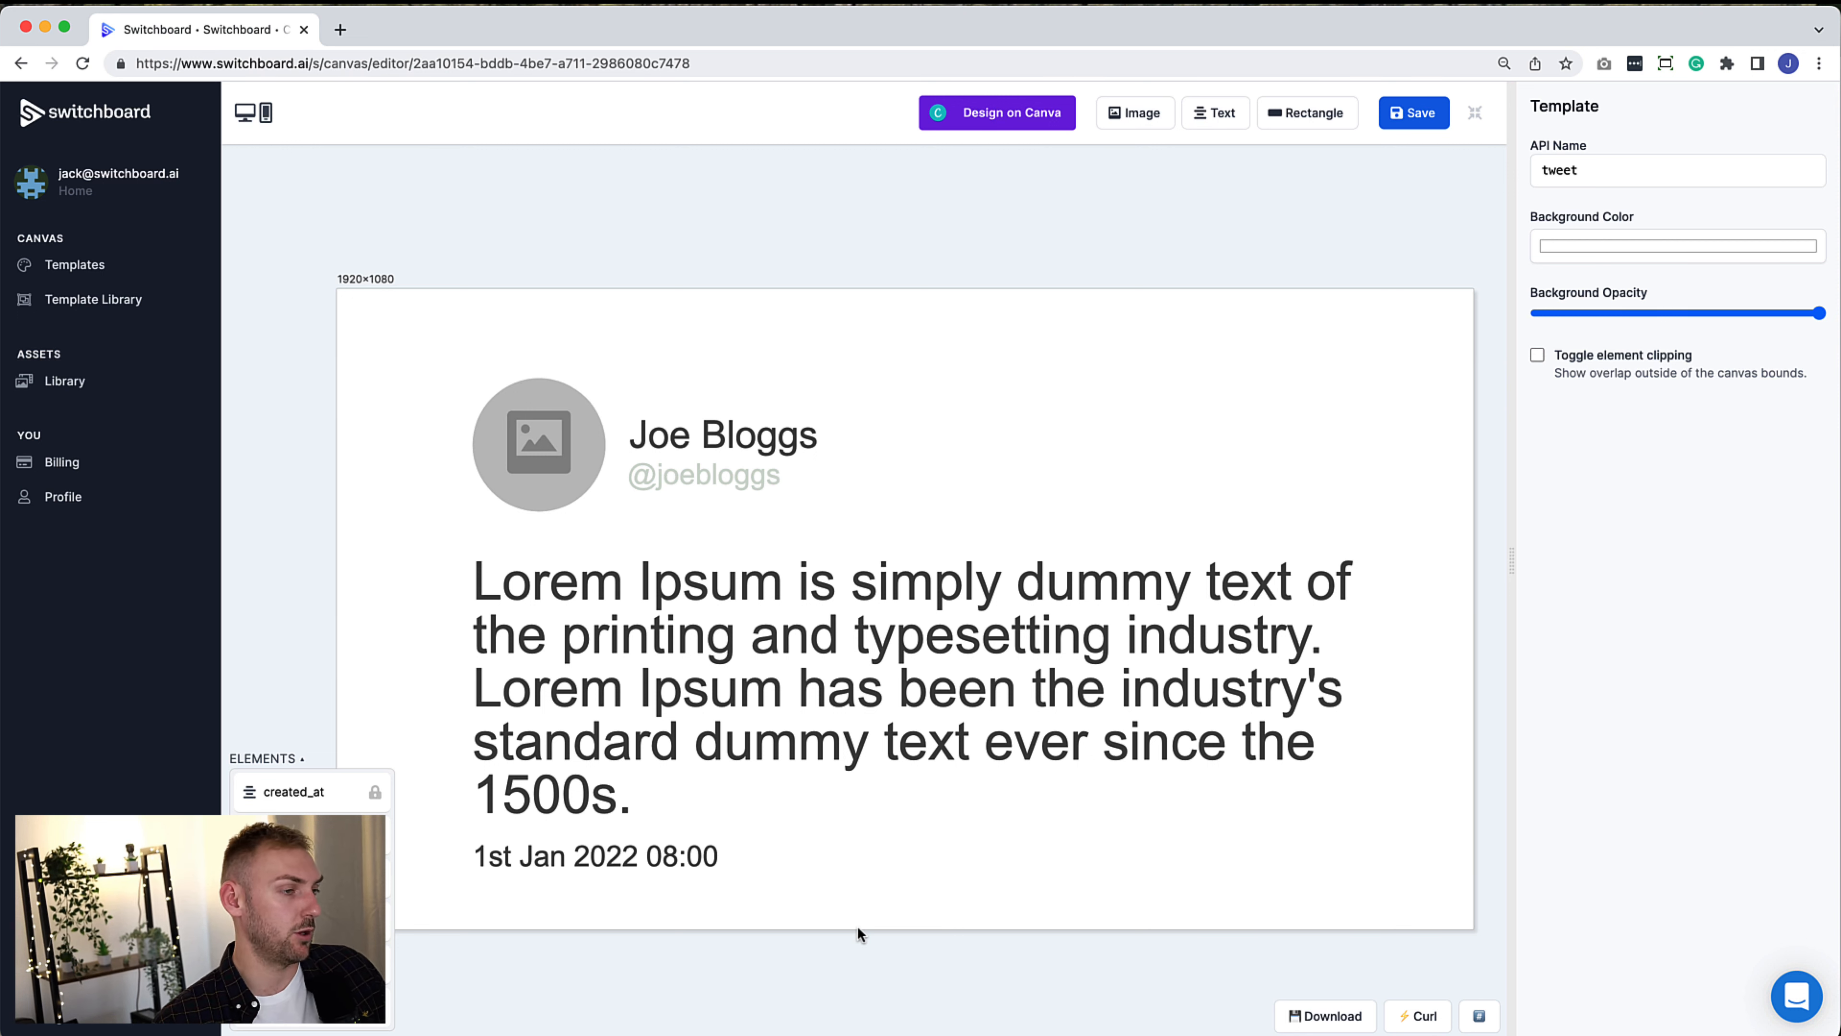
{"action": "key", "text": "super+Tab"}
{"action": "key", "text": "super+Tab"}
{"action": "key", "text": "super+Tab"}
Send the tweet template render request with the tweet link to the Switchboard API from Insomnia
{"action": "left_click", "coordinate": [1752, 132]}
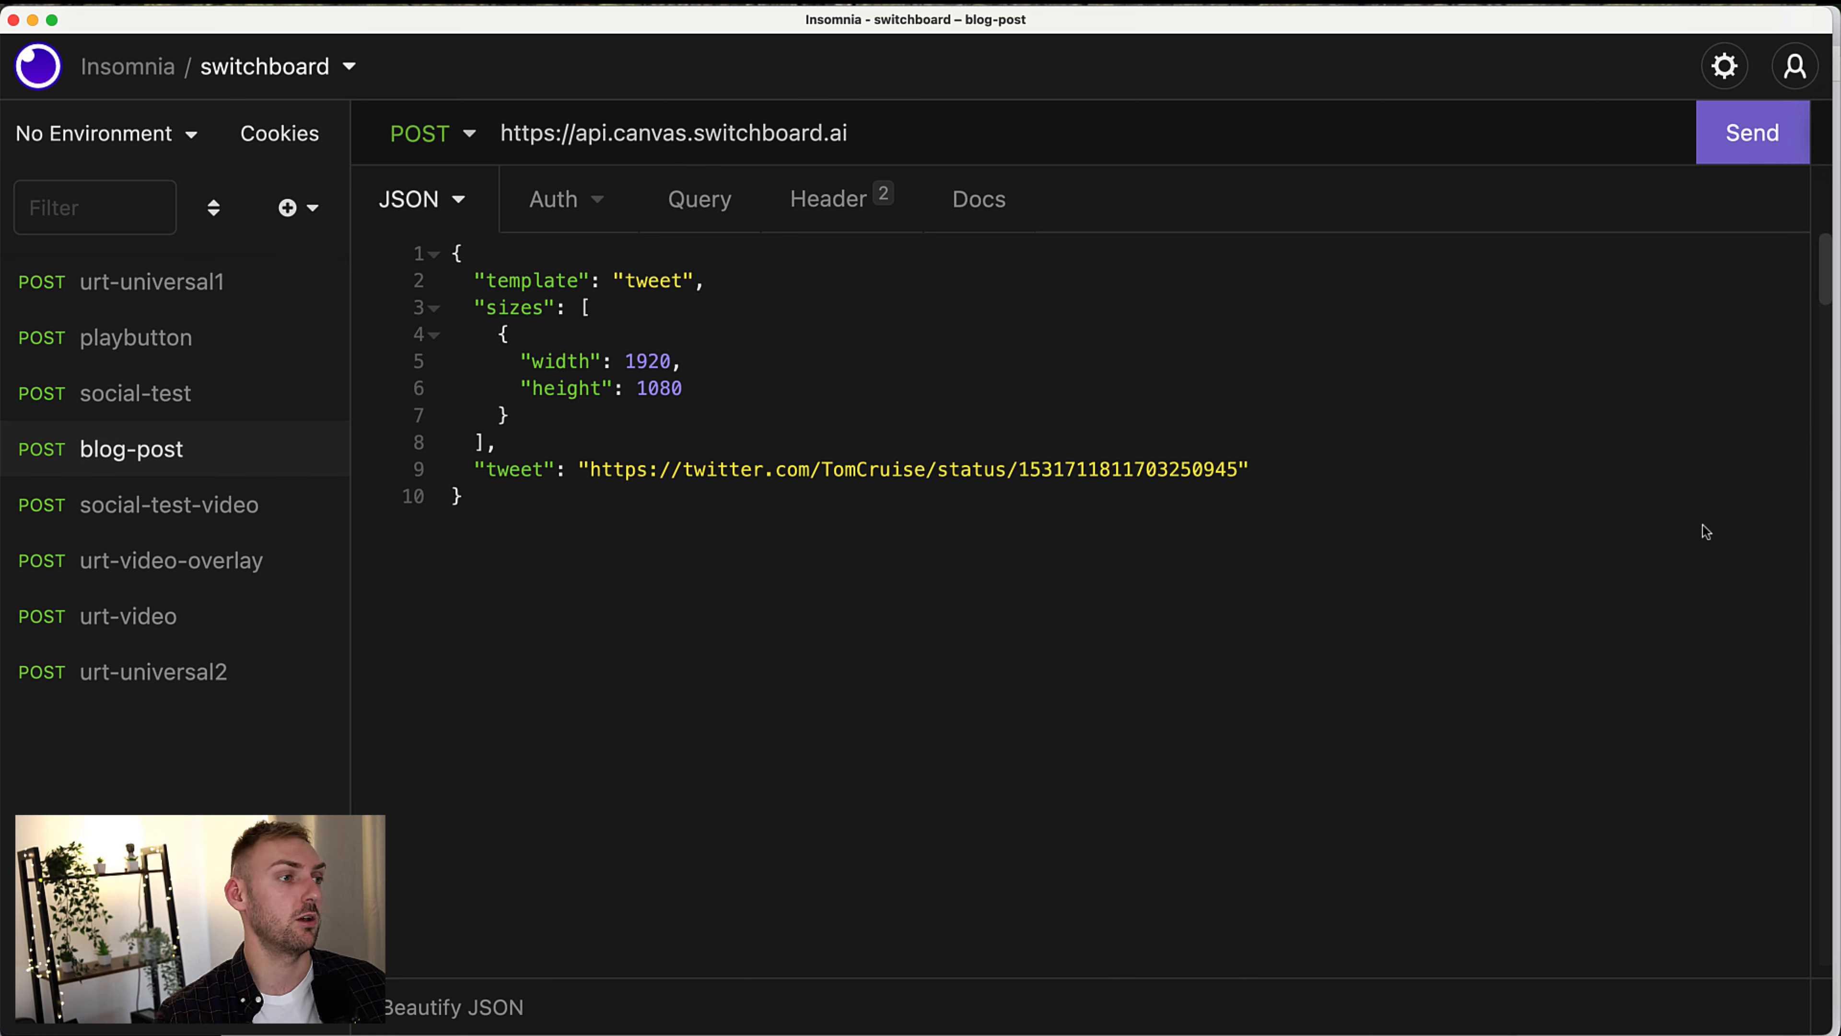
{"action": "left_click", "coordinate": [1216, 460]}
{"action": "key", "text": "super+Return"}
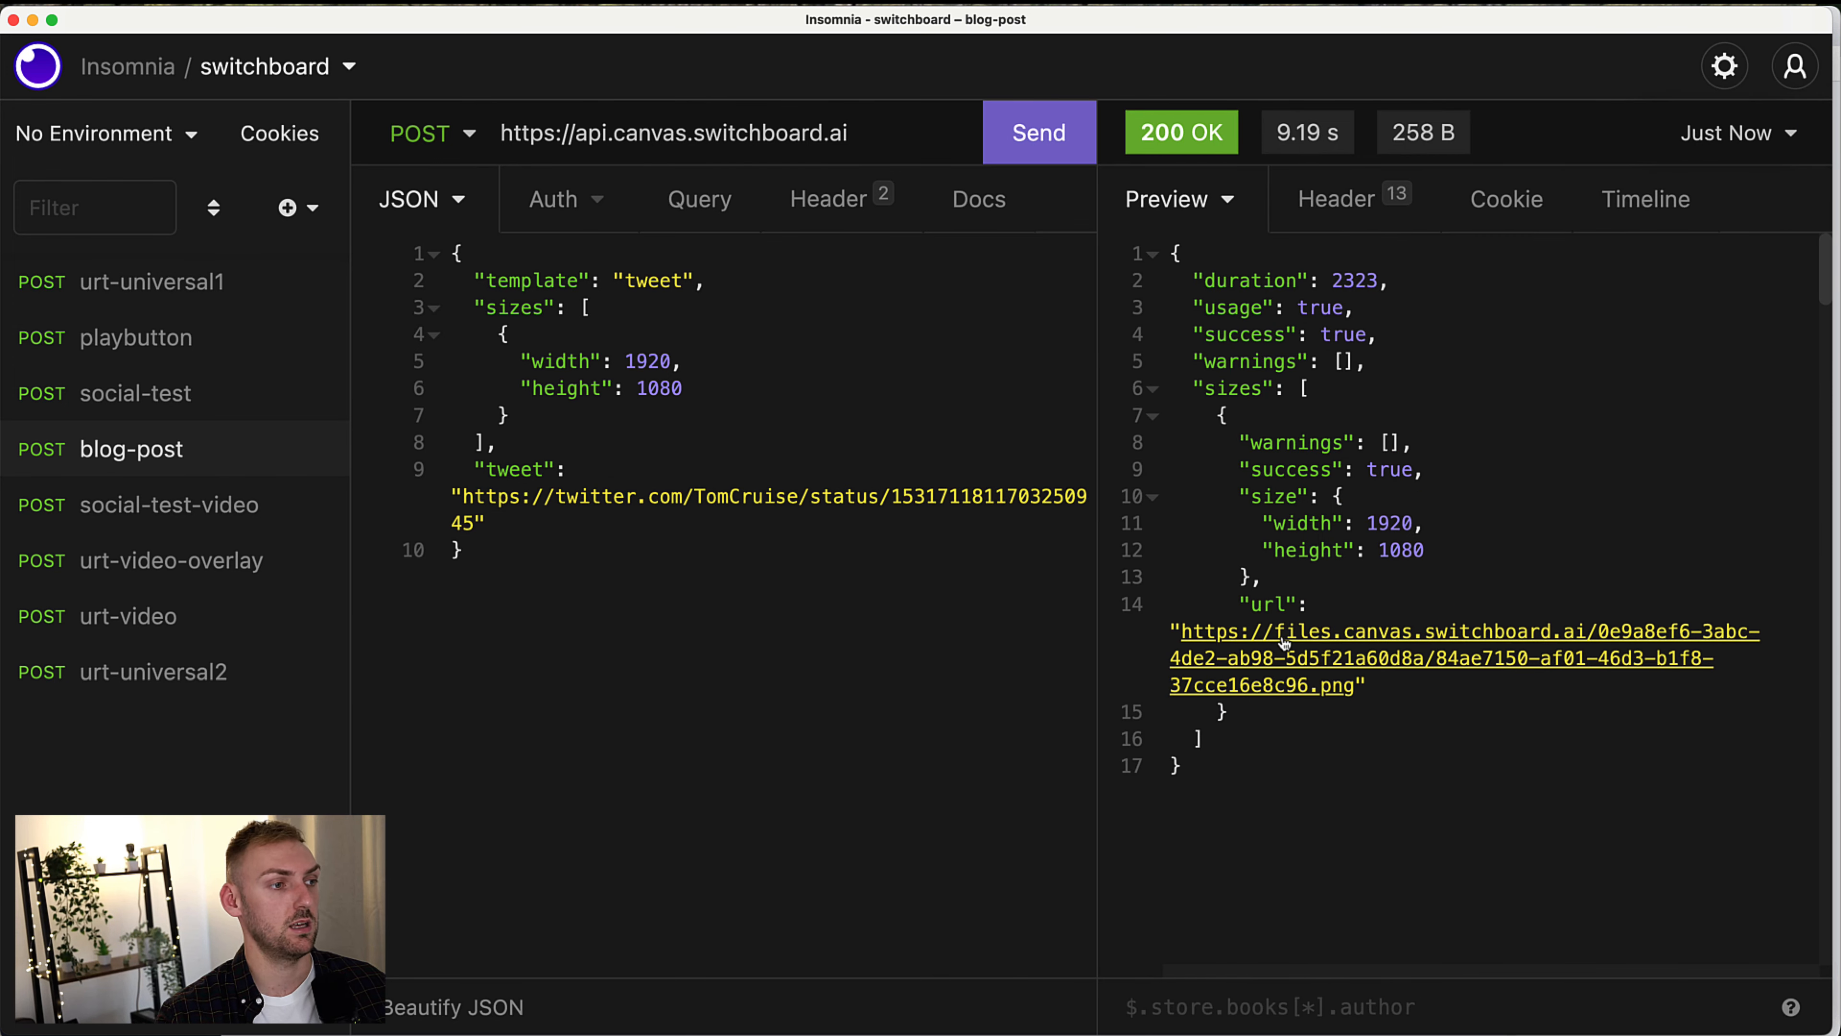
Open the returned PNG url from the 200 OK response to view the rendered tweet image
{"action": "left_click", "coordinate": [1285, 642]}
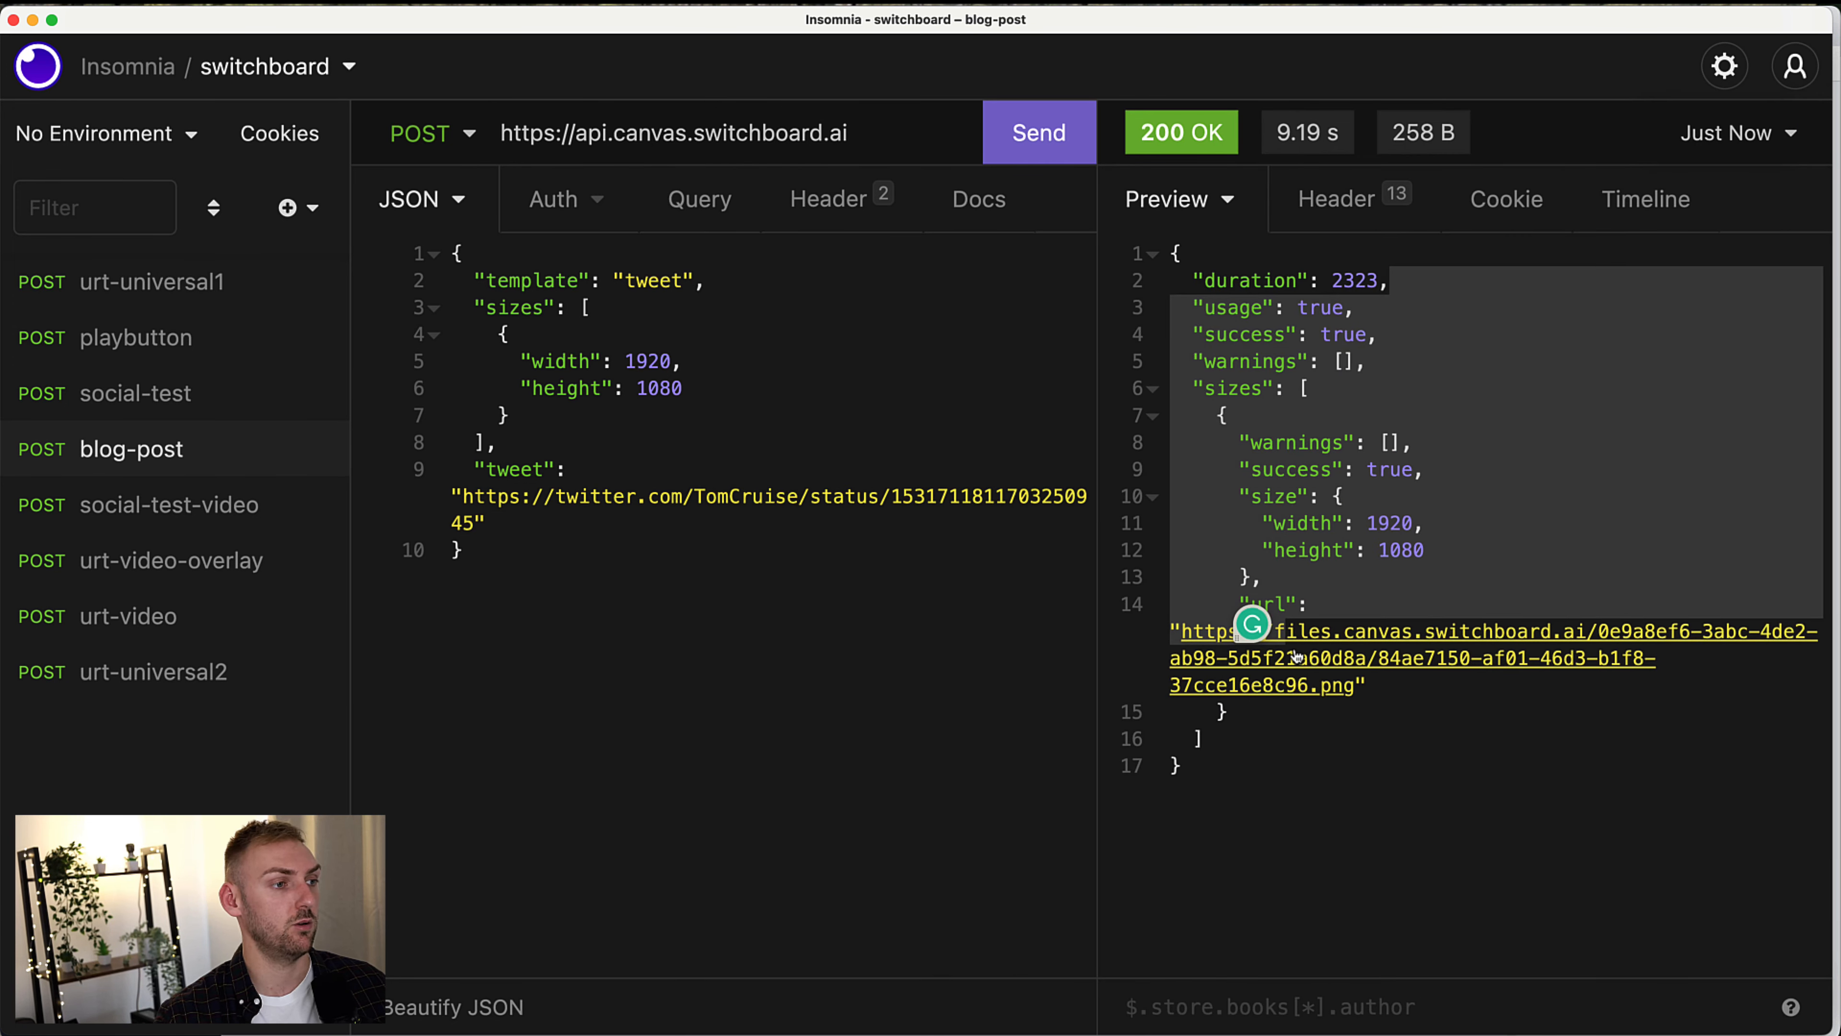
{"action": "double_click", "coordinate": [1296, 667]}
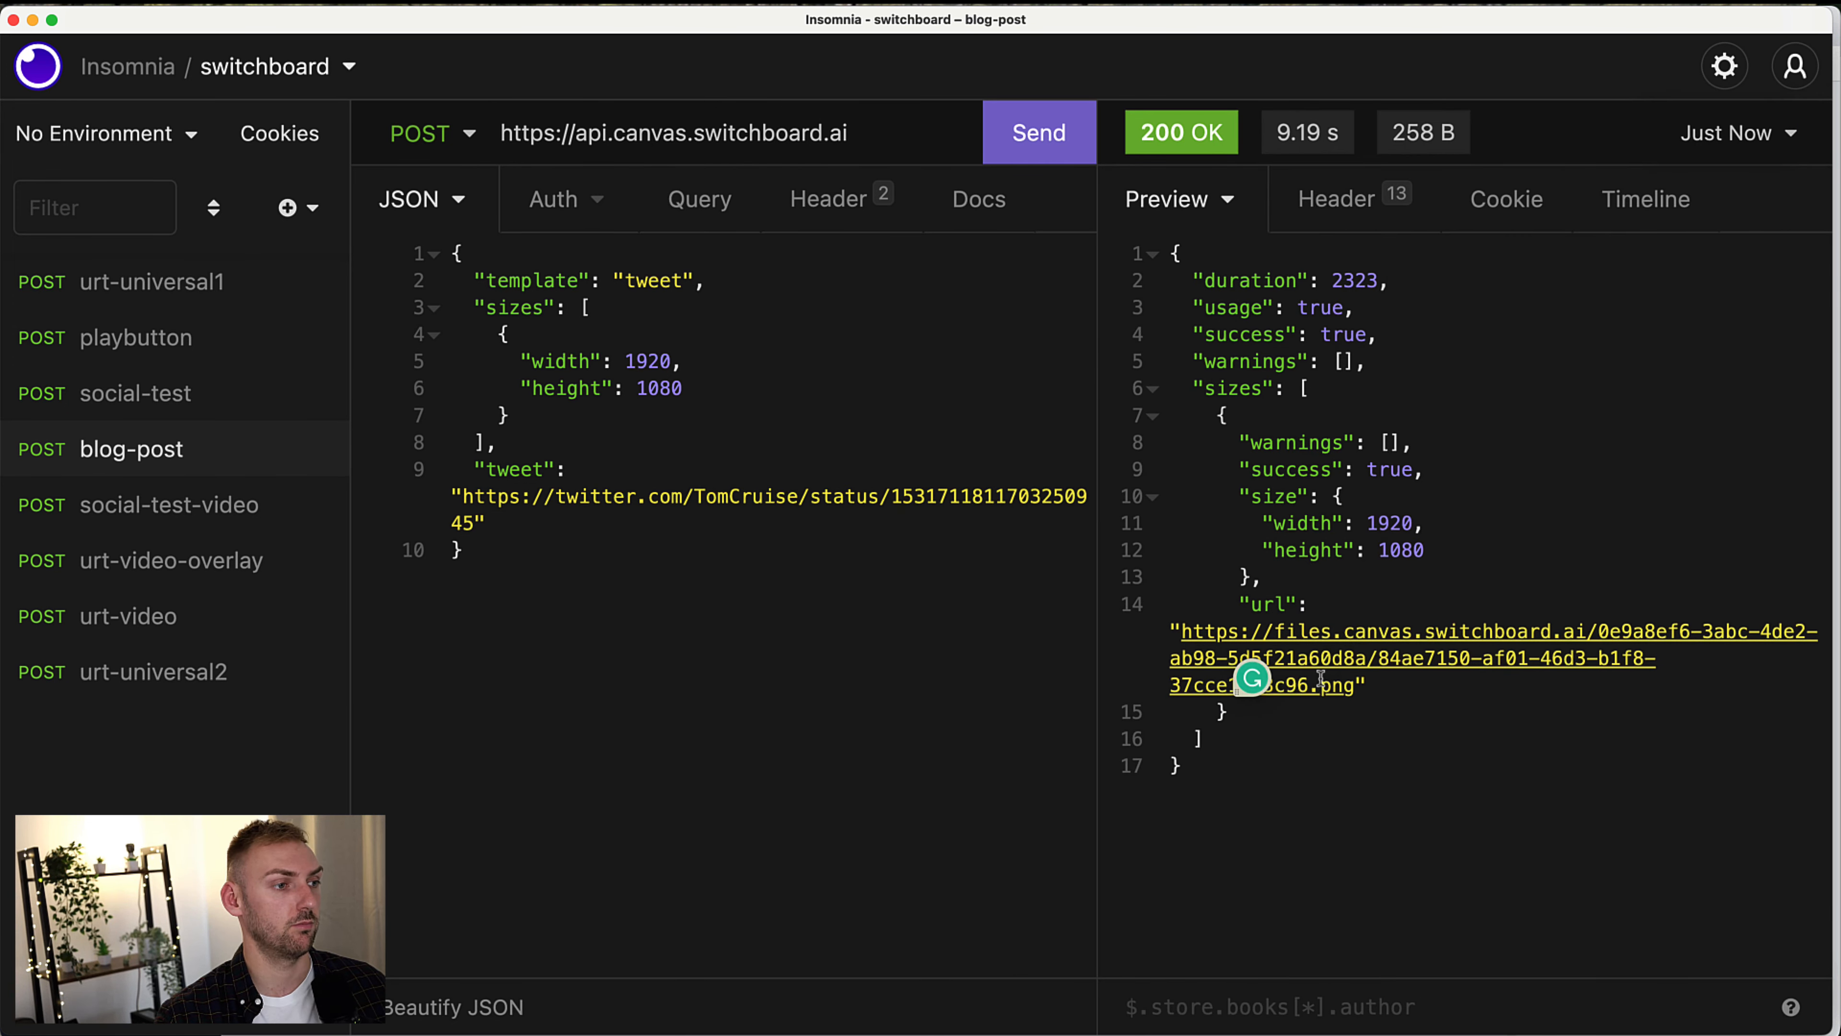
{"action": "left_click", "coordinate": [1395, 657]}
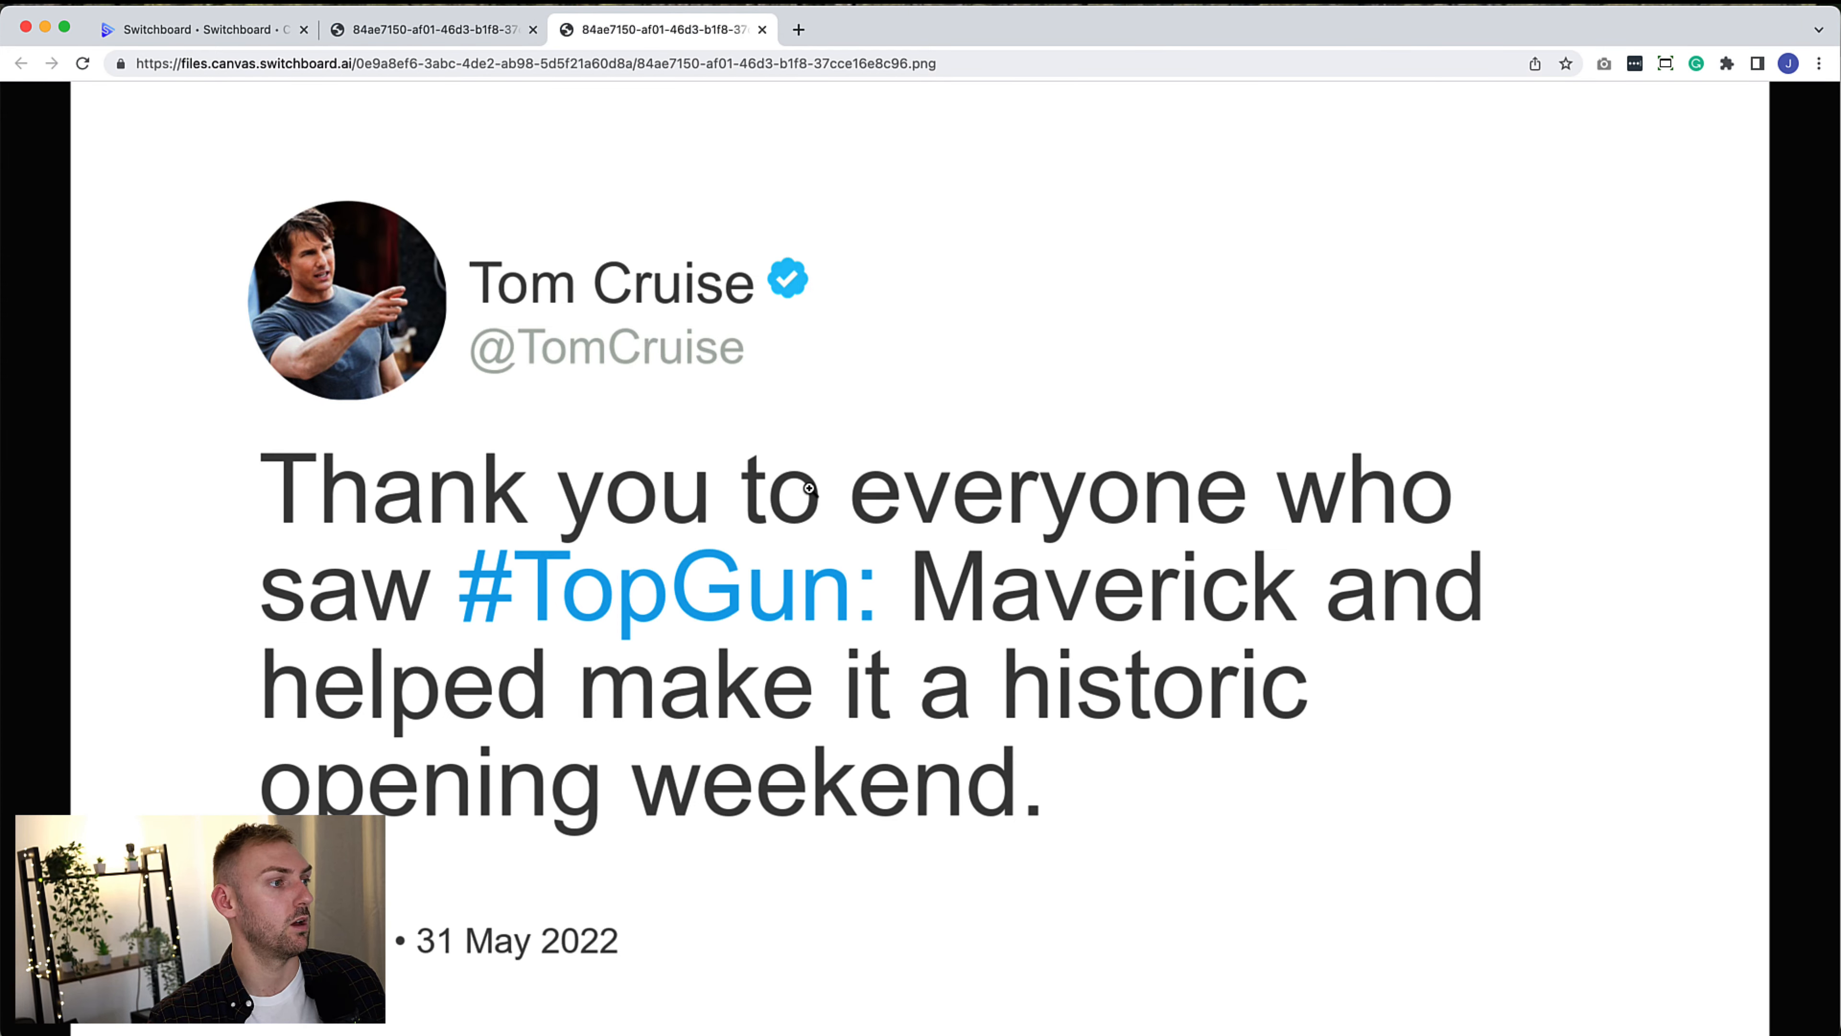